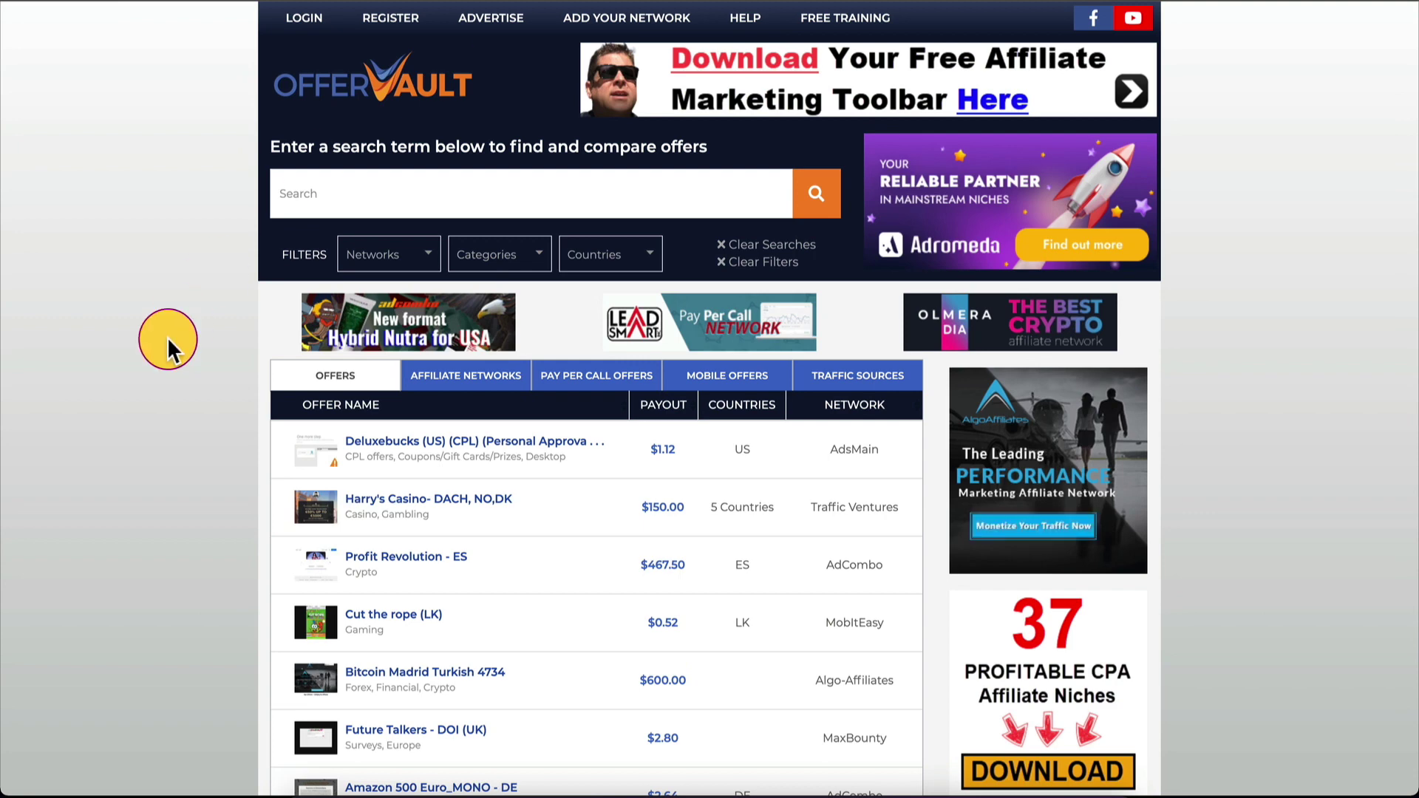
- Filter the OfferVault offers by the Health category and look through the listed payouts
left_click(516, 253)
type("heal")
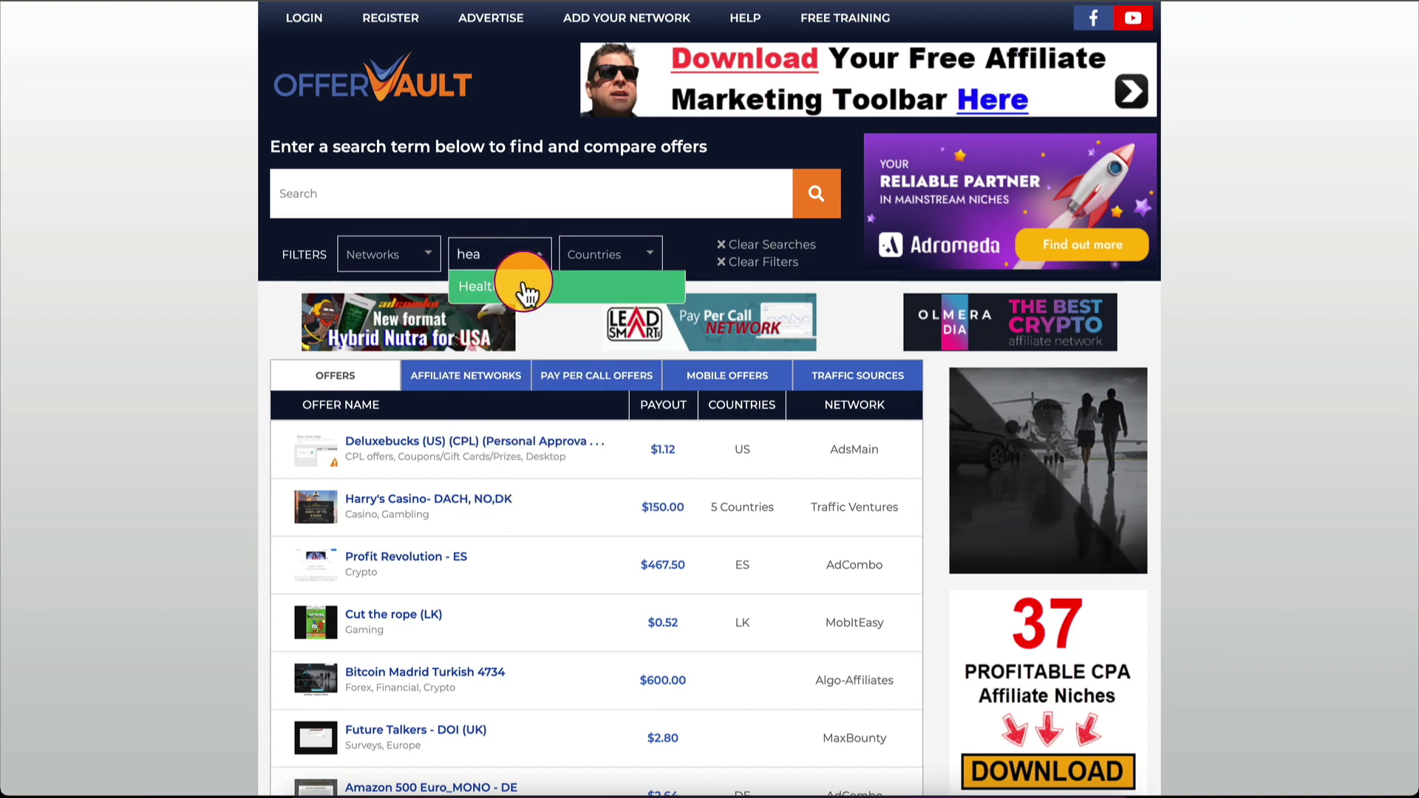
left_click(521, 284)
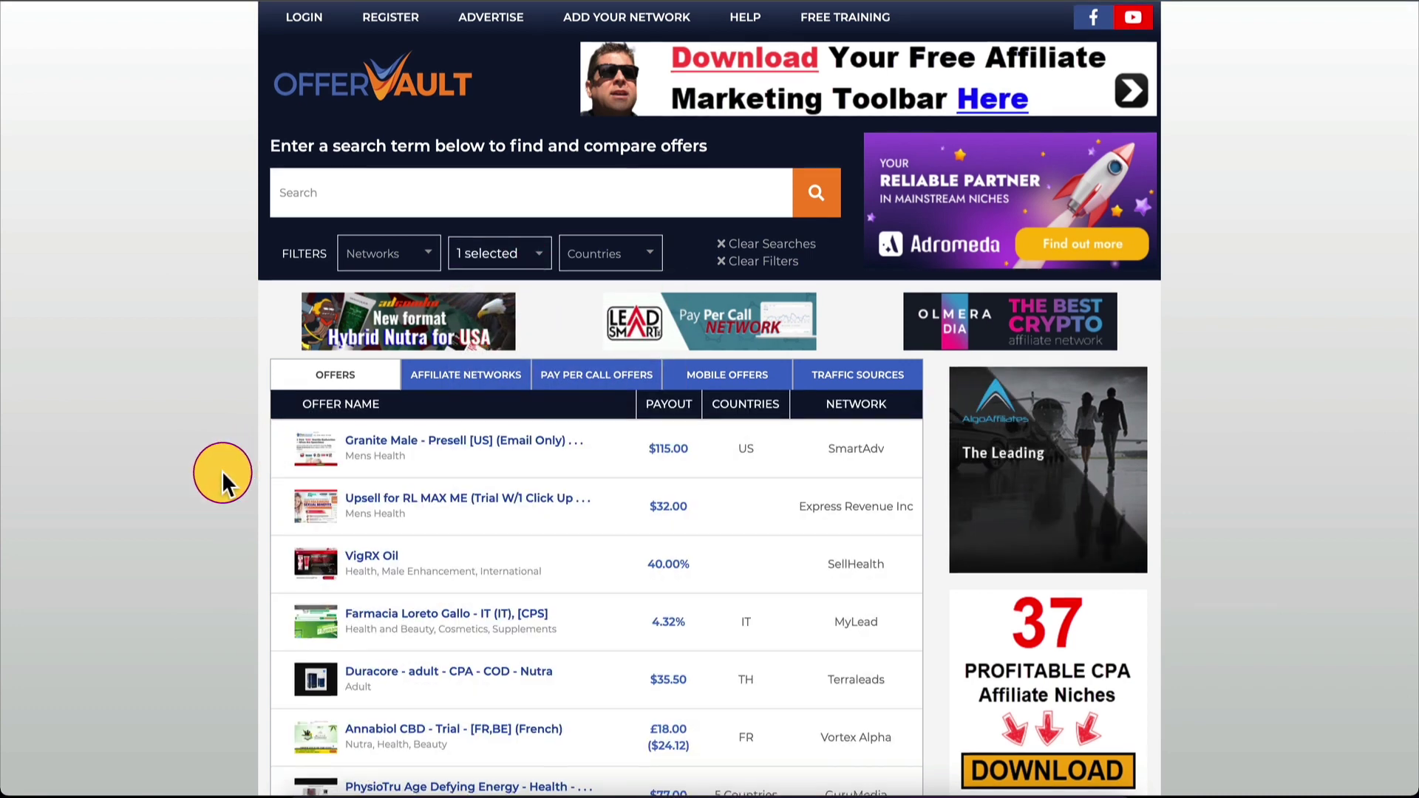
scroll(221, 475, "down", 4)
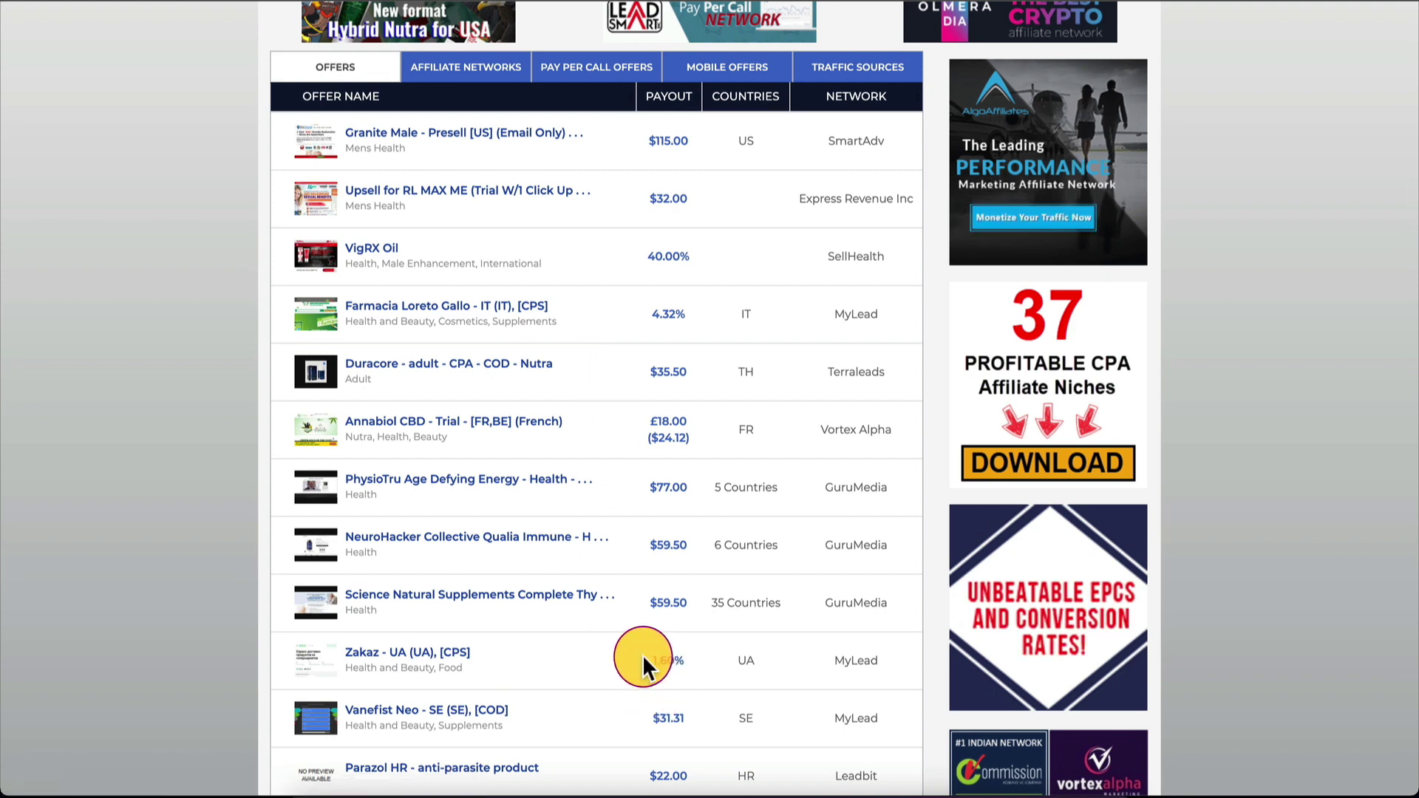
scroll(635, 596, "down", 6)
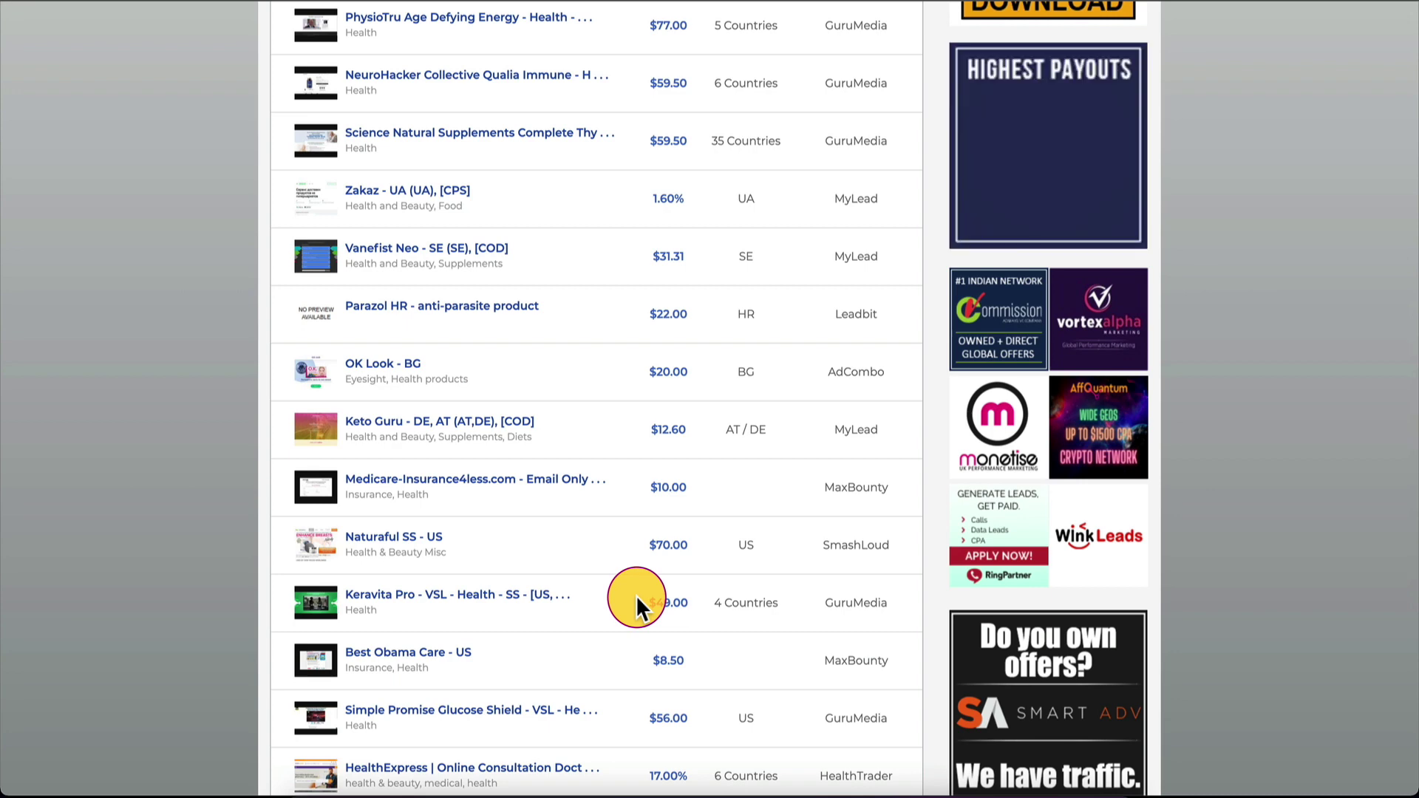
scroll(618, 466, "up", 1)
scroll(618, 464, "up", 10)
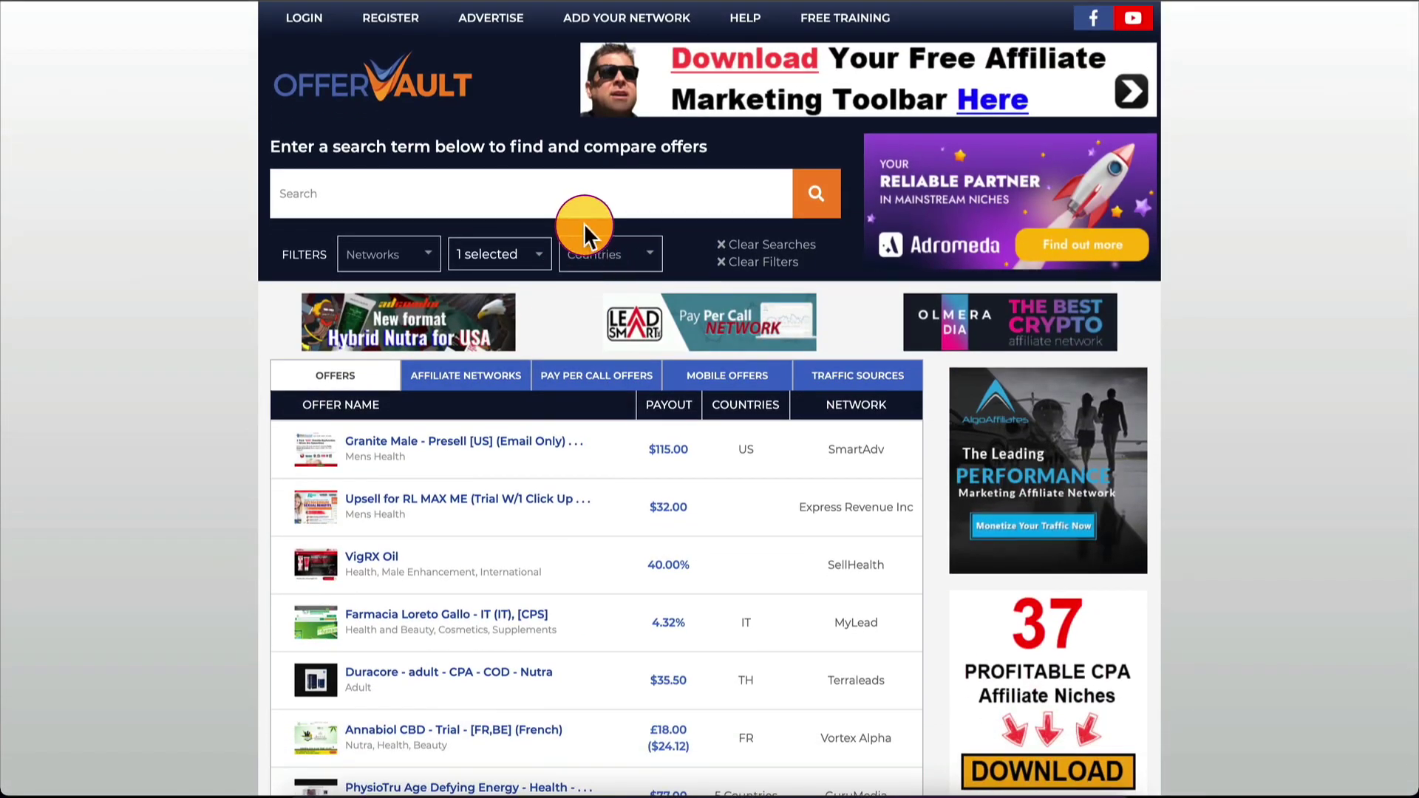
left_click(611, 254)
type("mad")
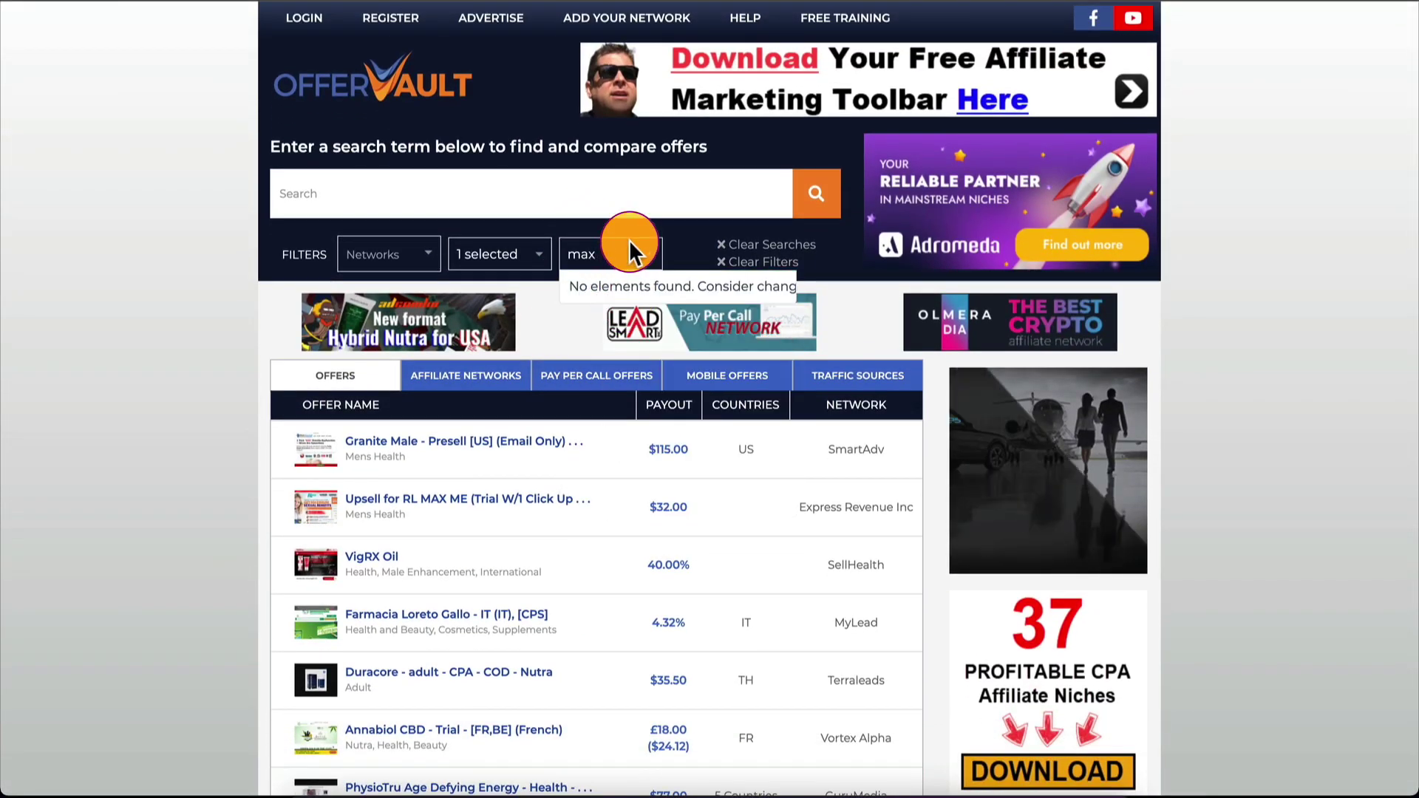
key("BackSpace")
key("BackSpace")
key("BackSpace")
- Filter the health offers by network, choosing MaxBounty
left_click(376, 254)
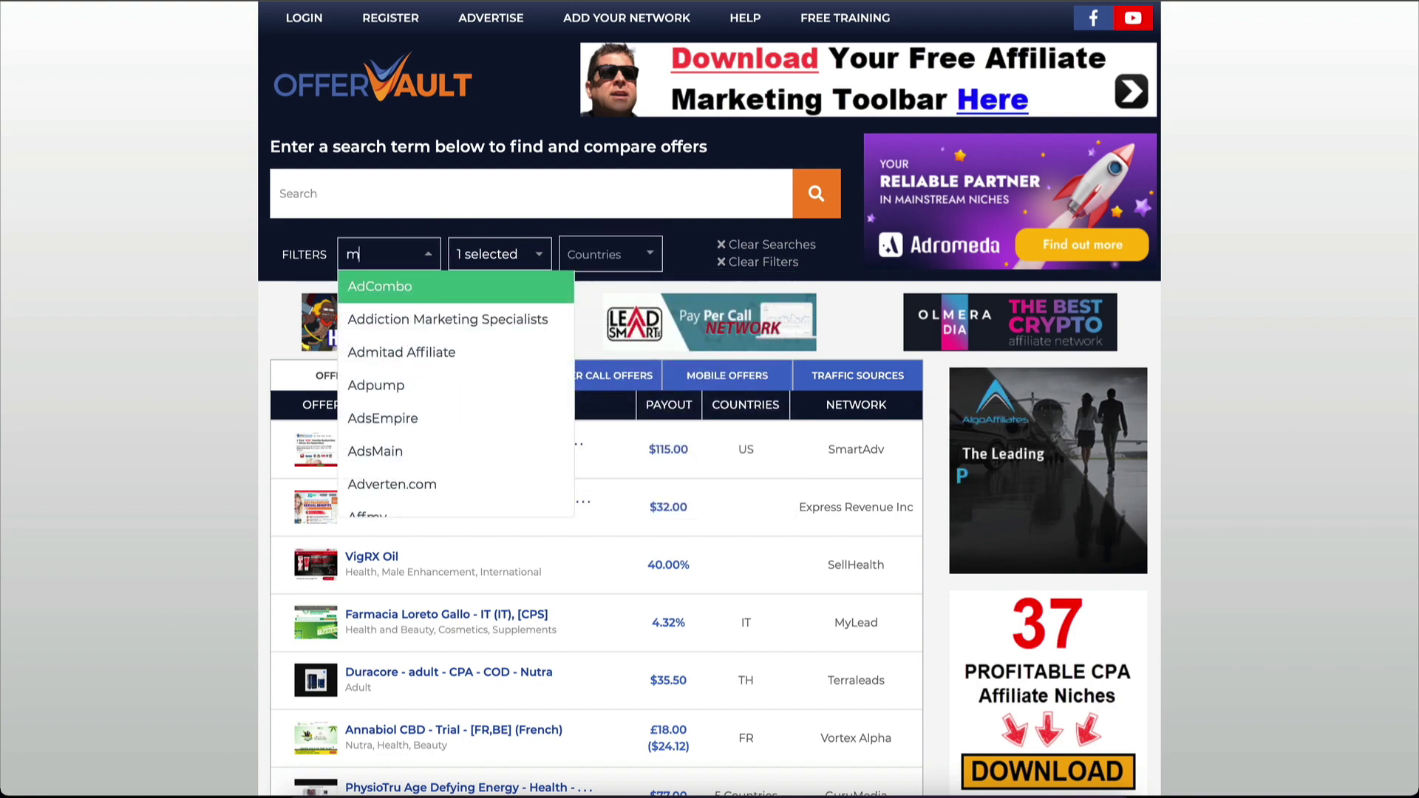
type("max")
left_click(397, 325)
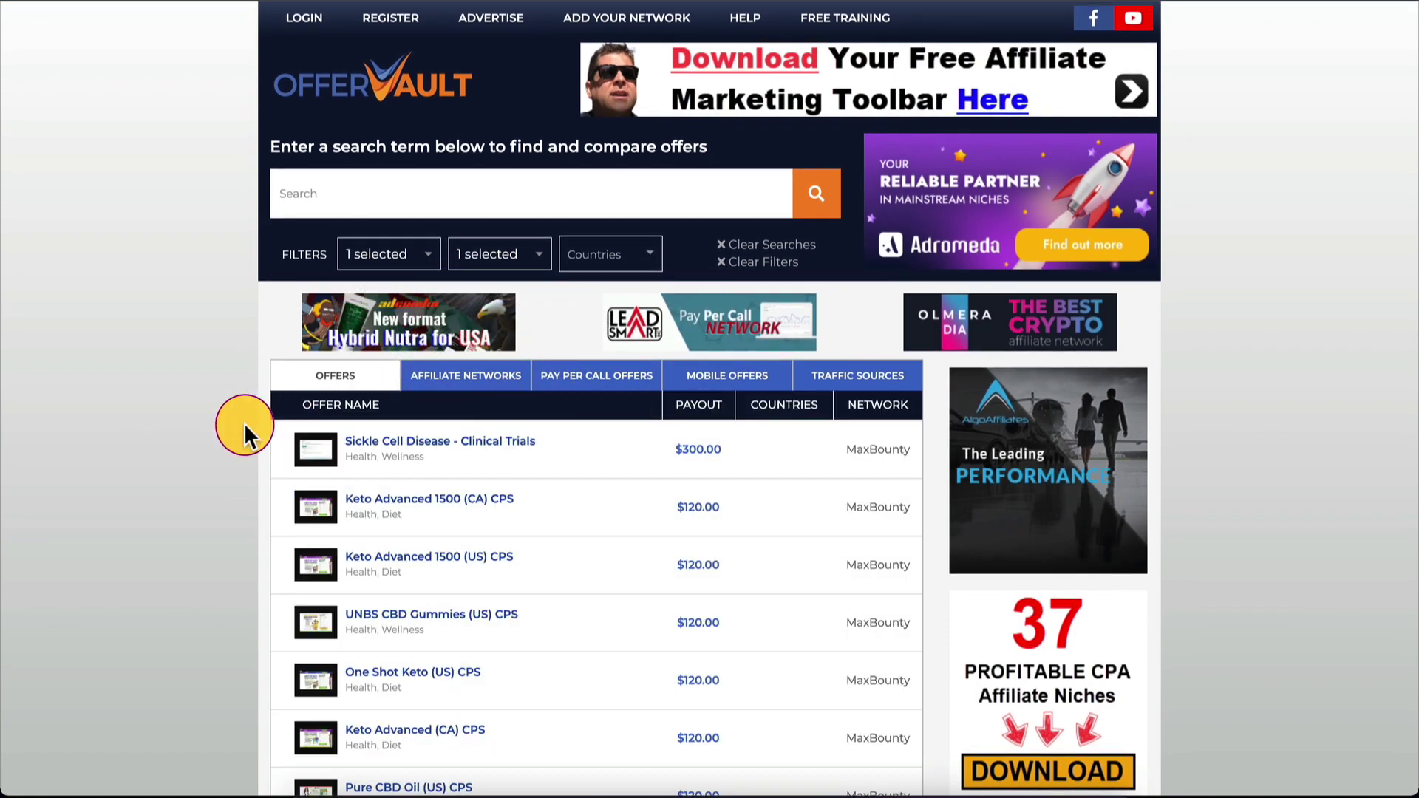
- Examine the MaxBounty health offers and their payouts on result page 1, page 5 and pages 6 through 9
scroll(244, 423, "down", 10)
scroll(244, 423, "up", 10)
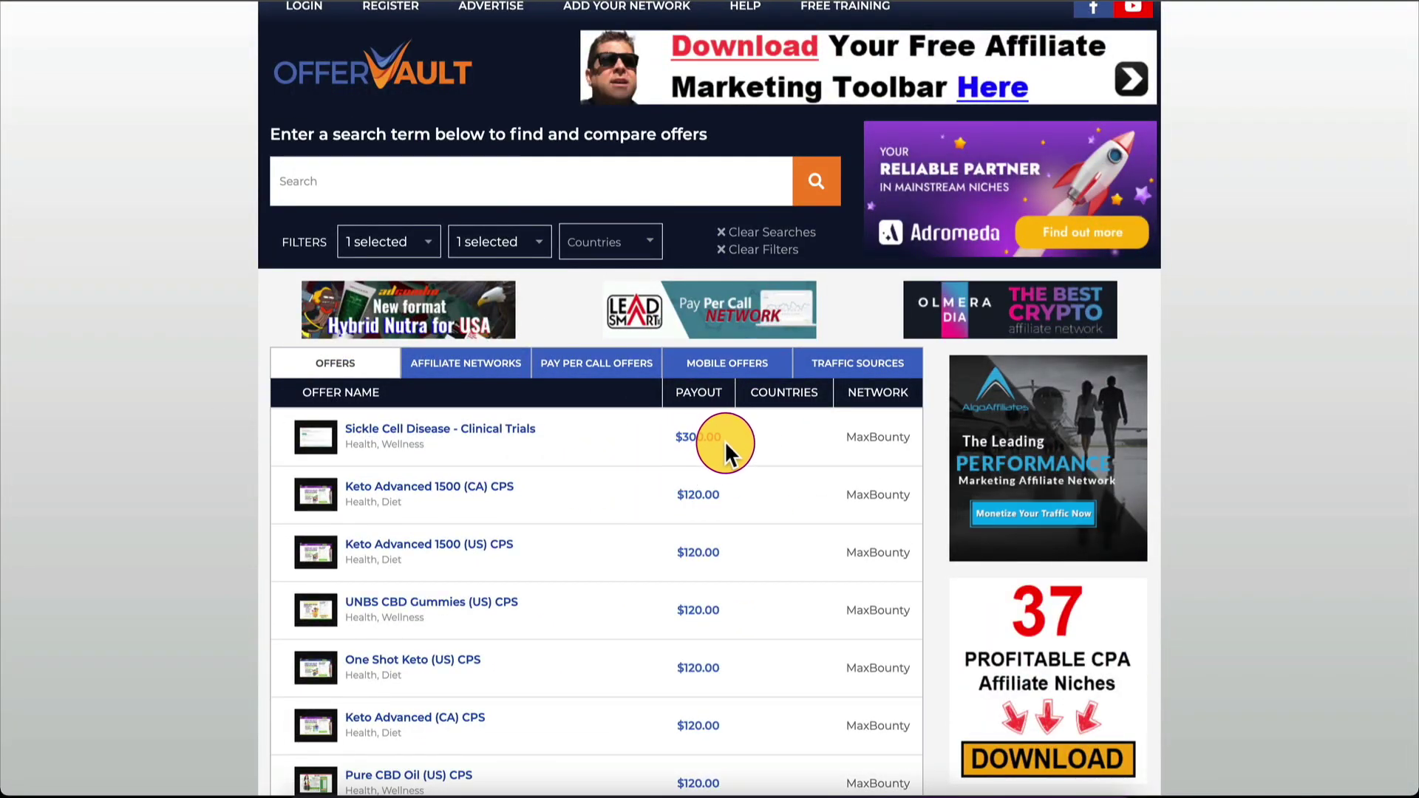
scroll(698, 501, "down", 15)
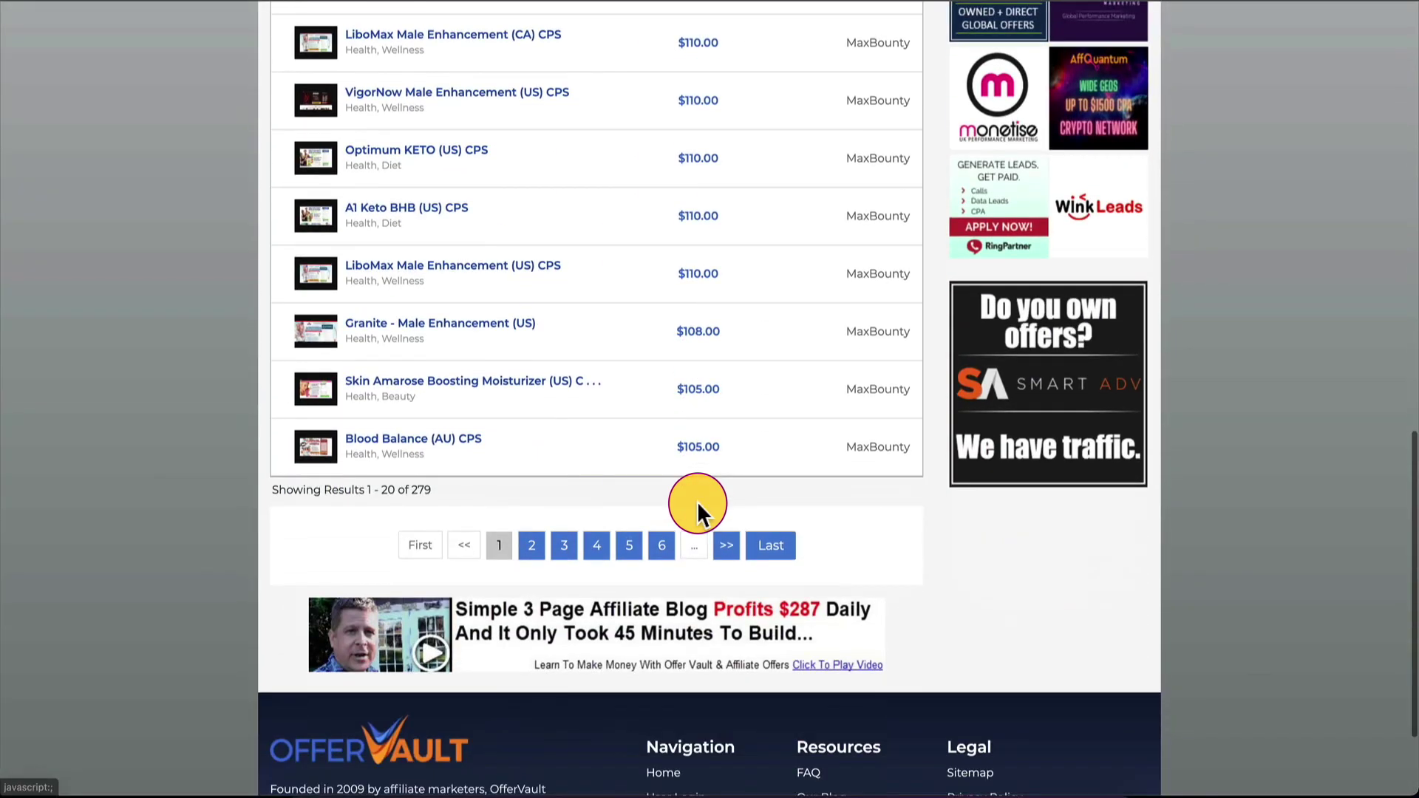
left_click(629, 547)
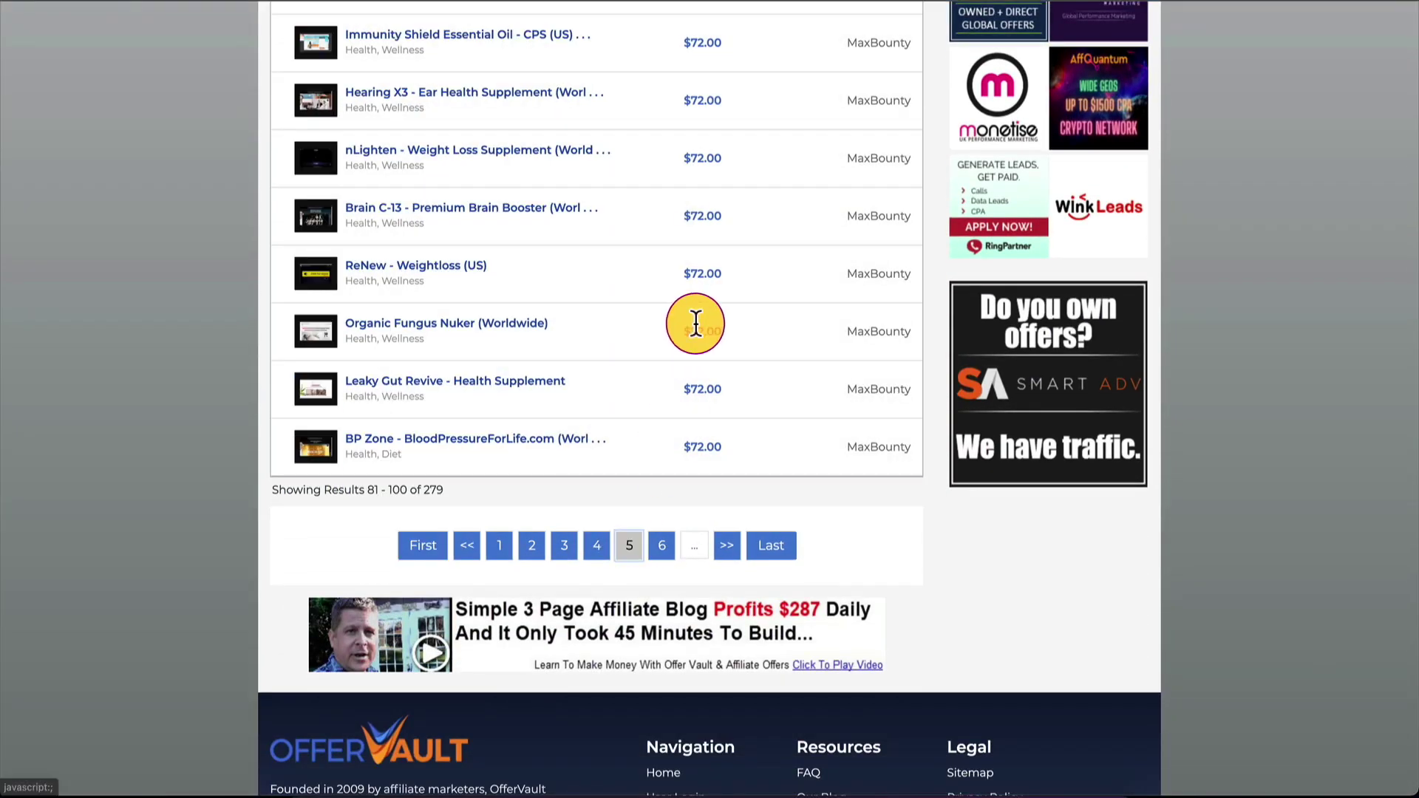
scroll(732, 152, "up", 8)
scroll(705, 309, "down", 10)
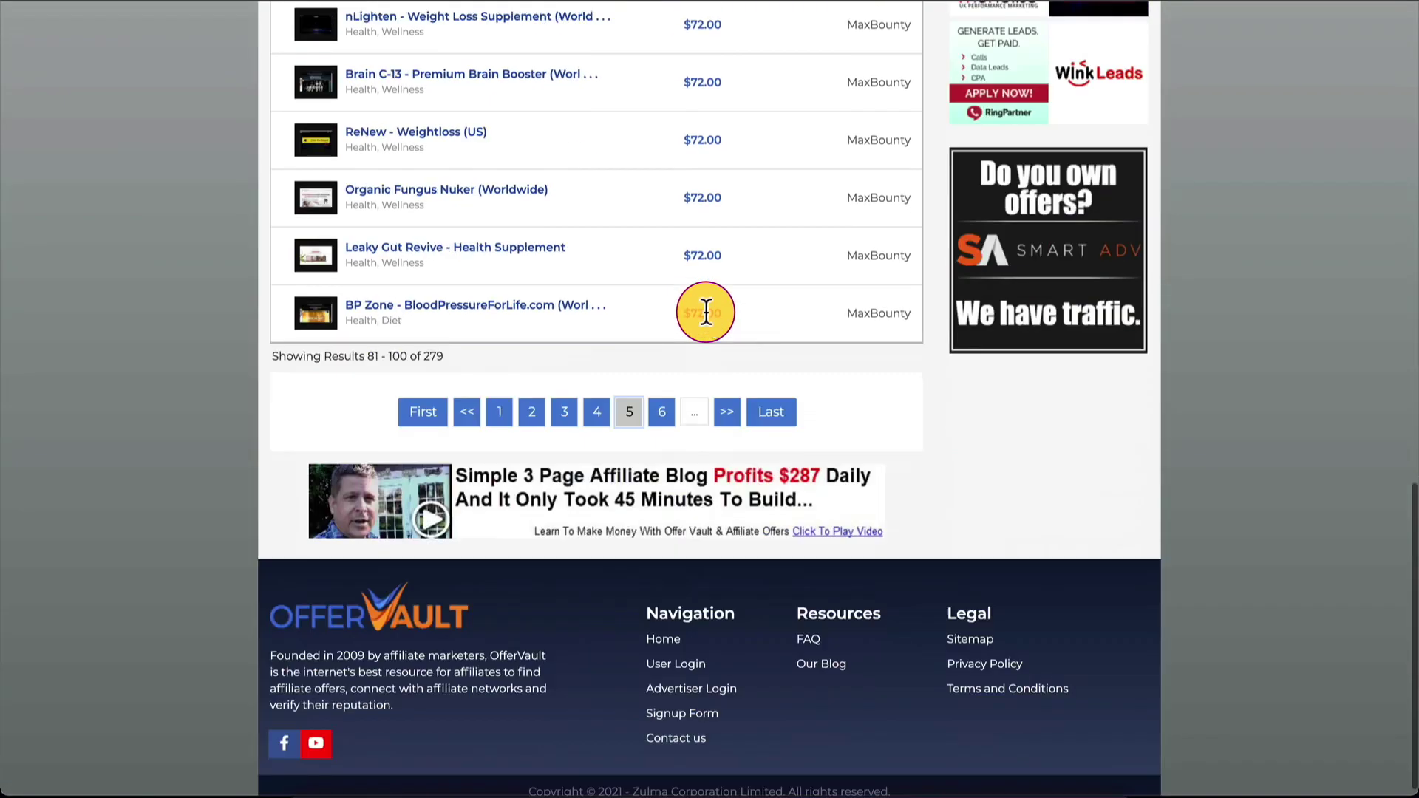
left_click(661, 412)
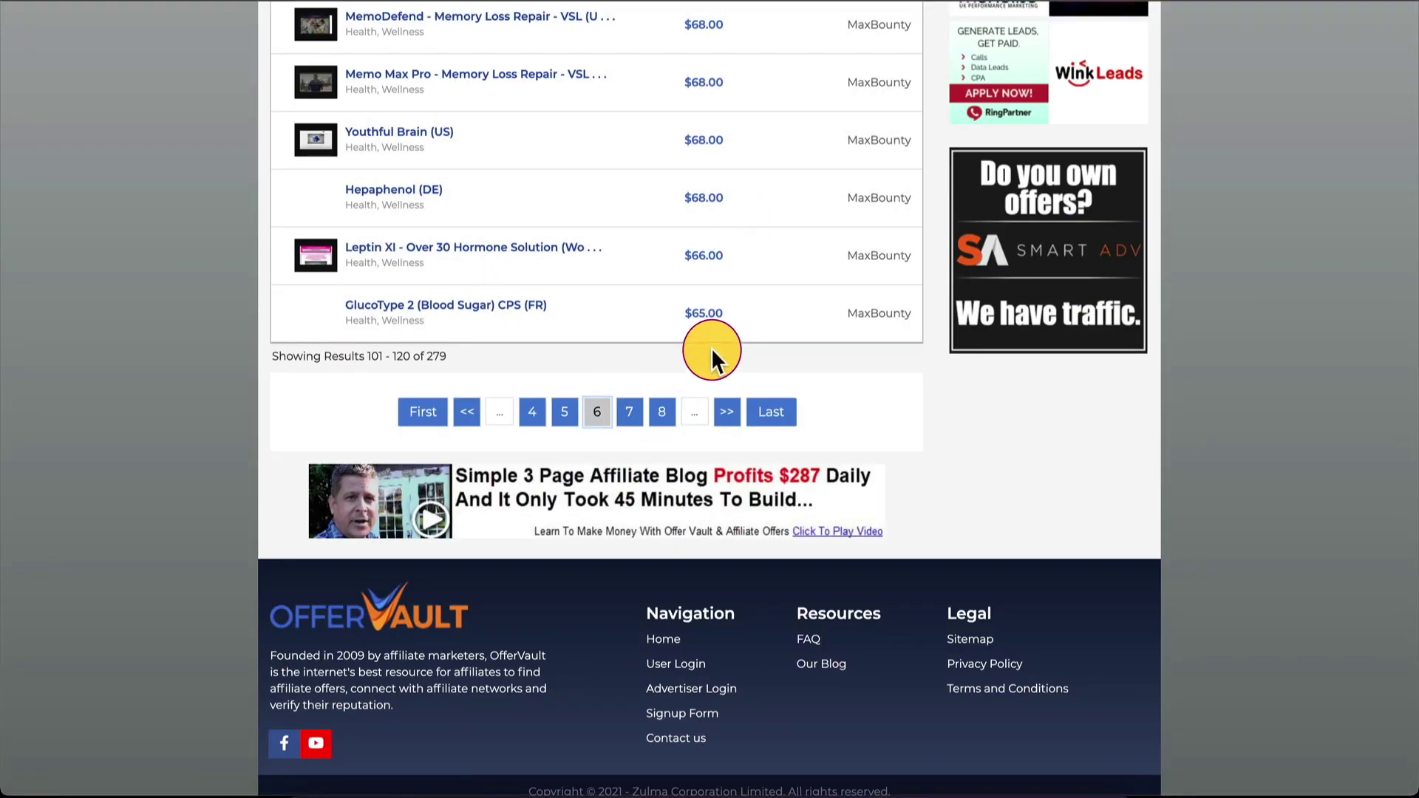
left_click(723, 412)
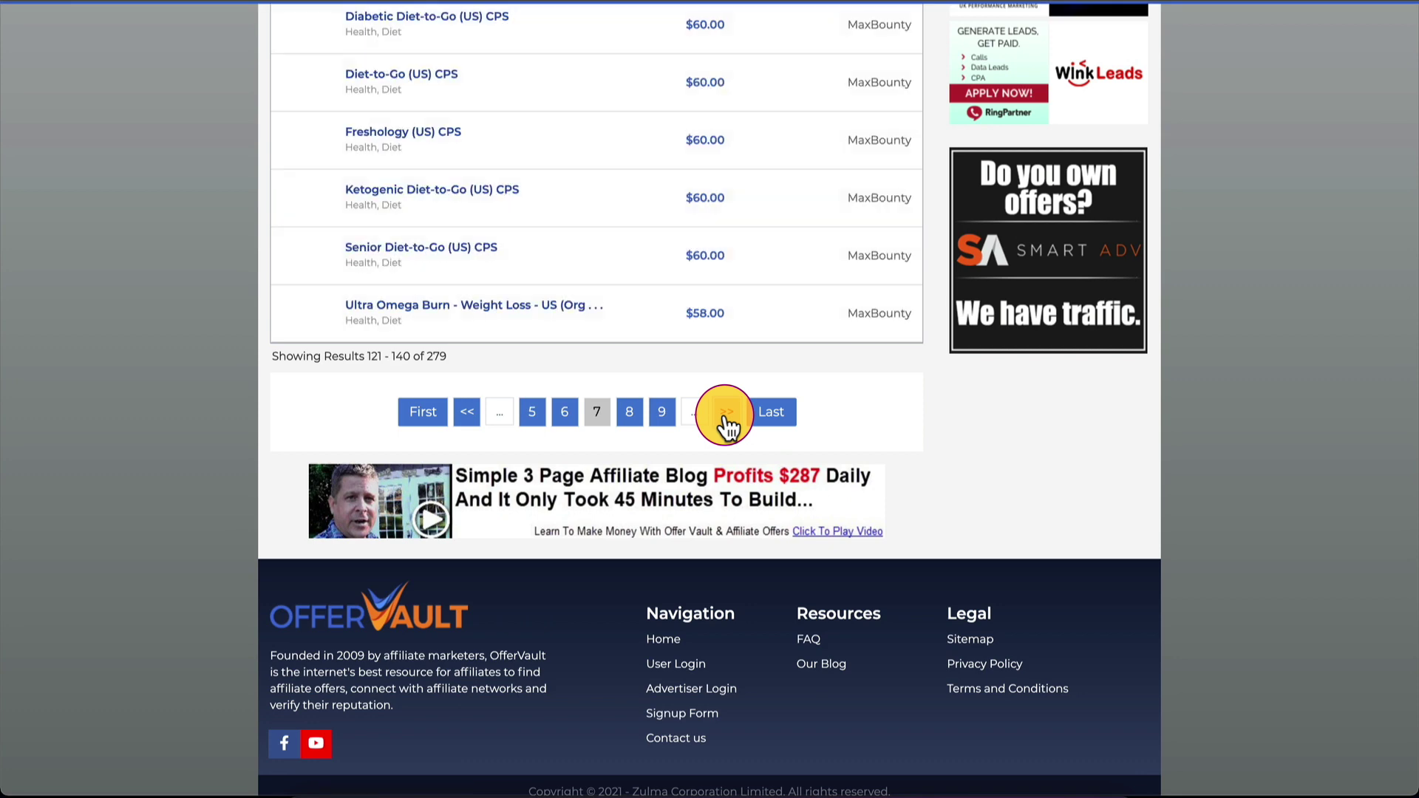
left_click(725, 414)
left_click(726, 413)
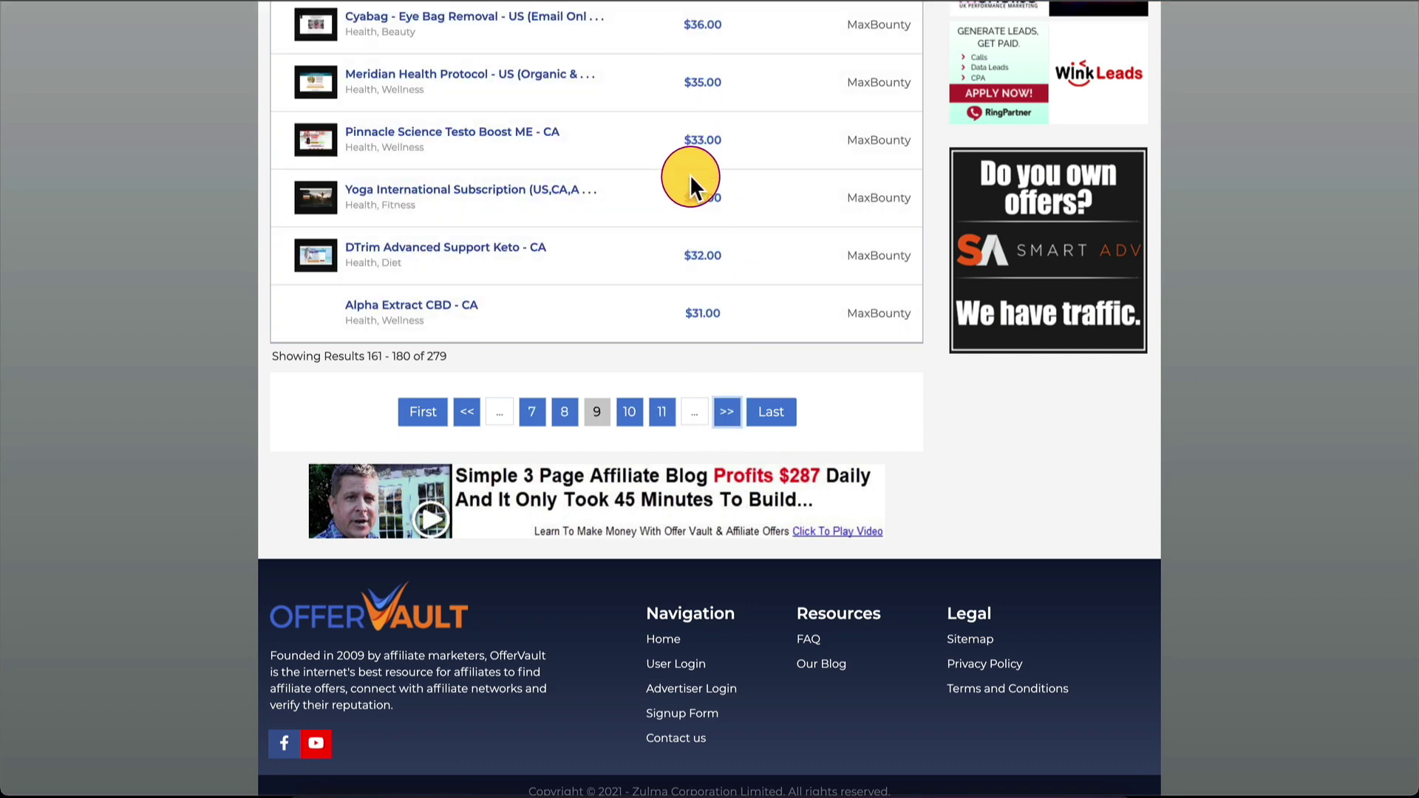
scroll(690, 175, "up", 4)
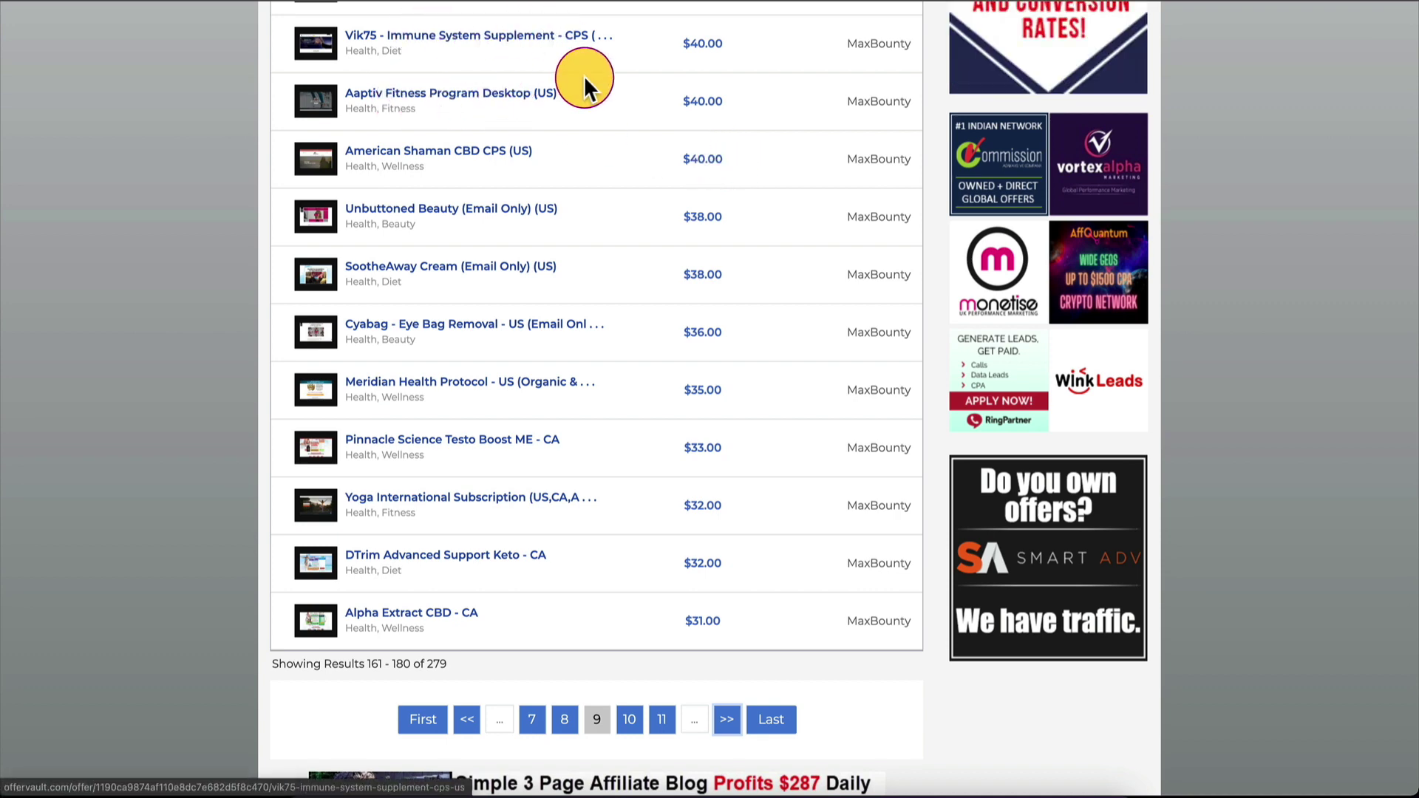
scroll(586, 80, "up", 2)
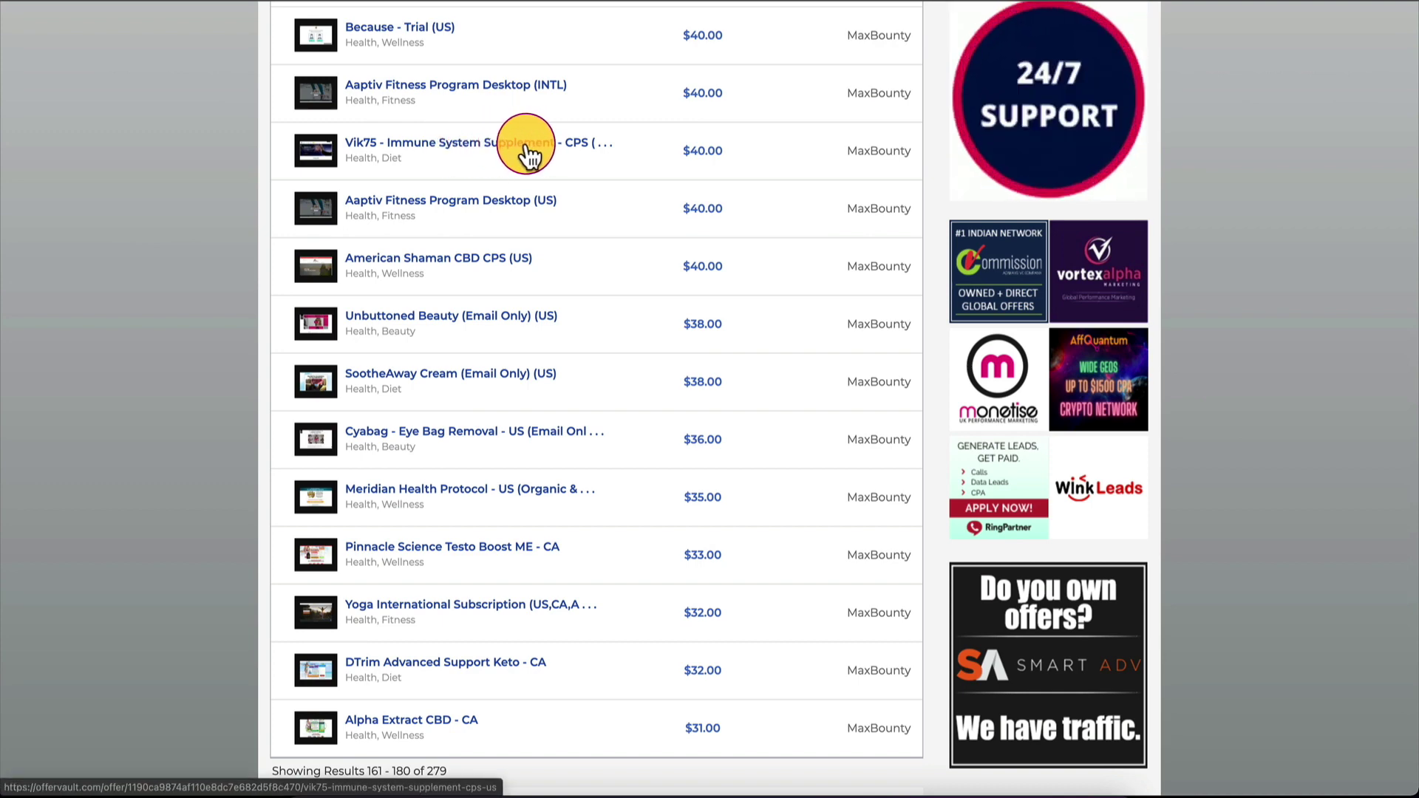
- Open the networks filter and remove the MaxBounty selection
scroll(524, 150, "up", 15)
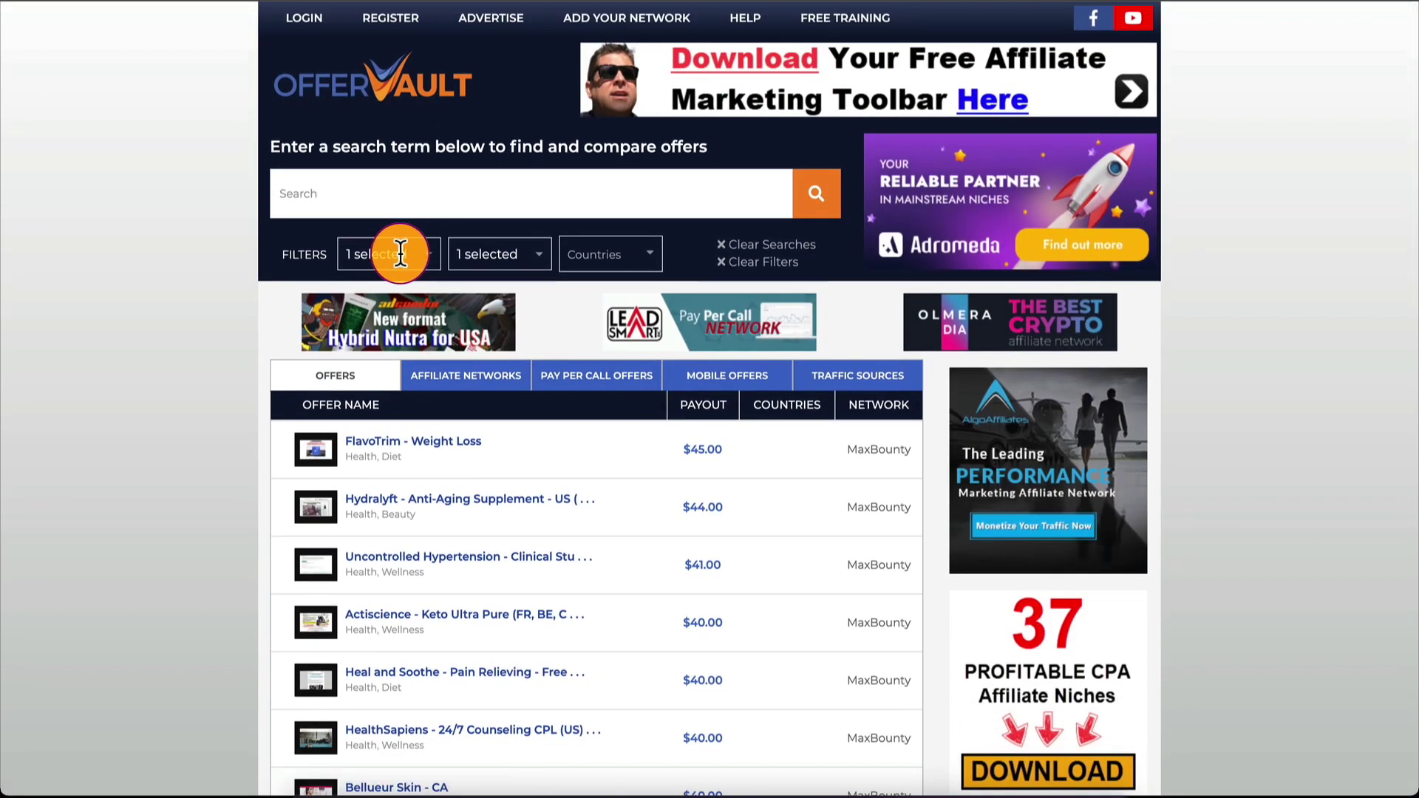
left_click(391, 252)
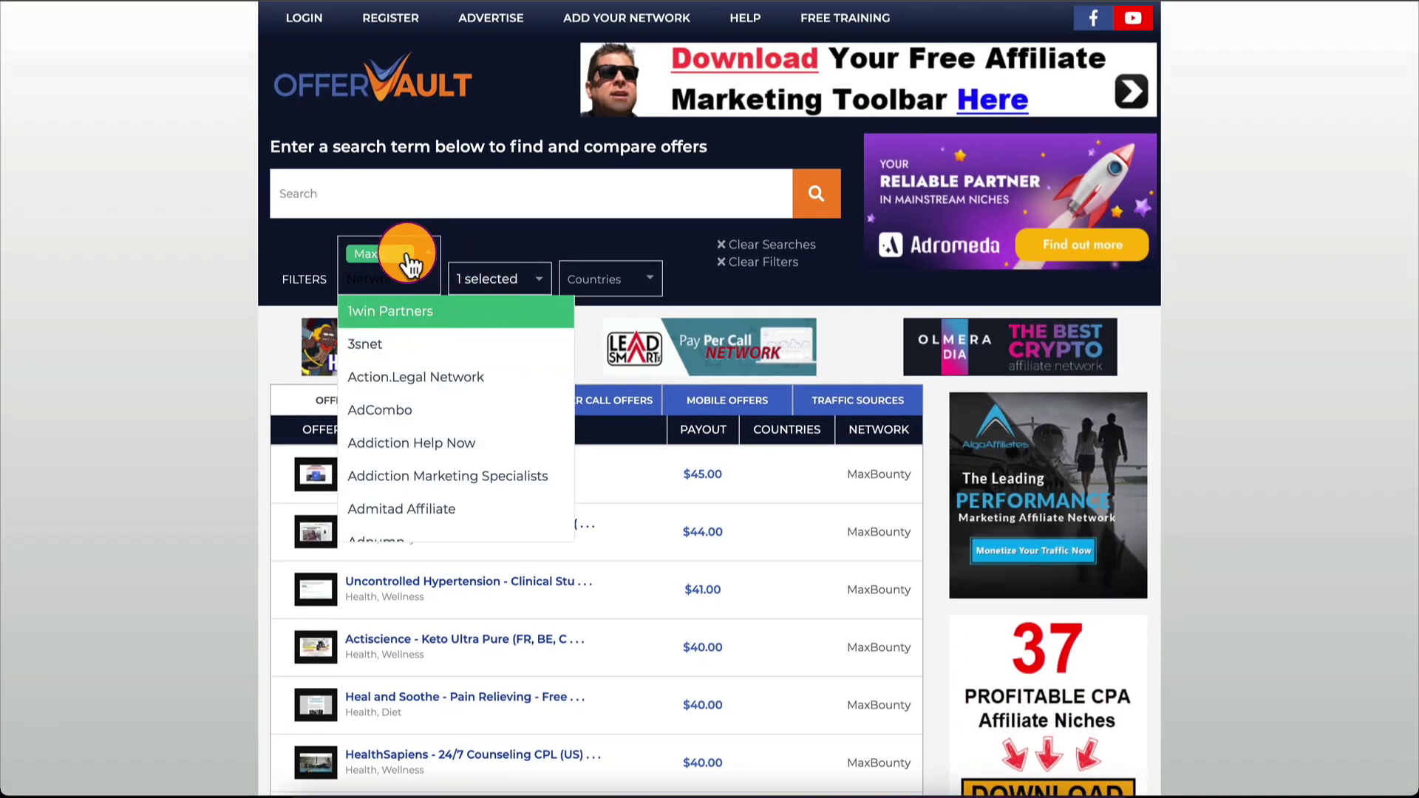
left_click(405, 251)
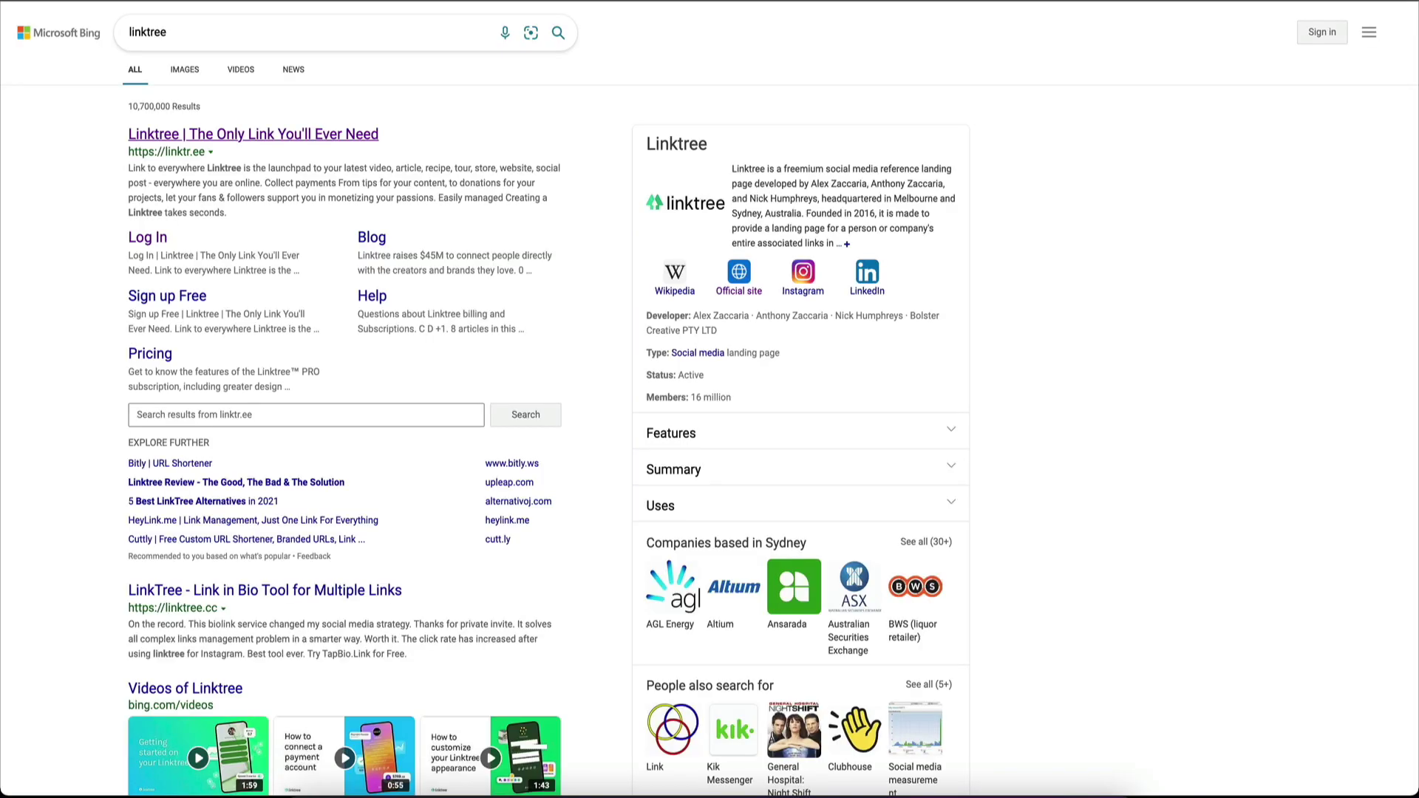
- Switch to the Bing results for linktree and examine the official linktr.ee listing
left_click(290, 1)
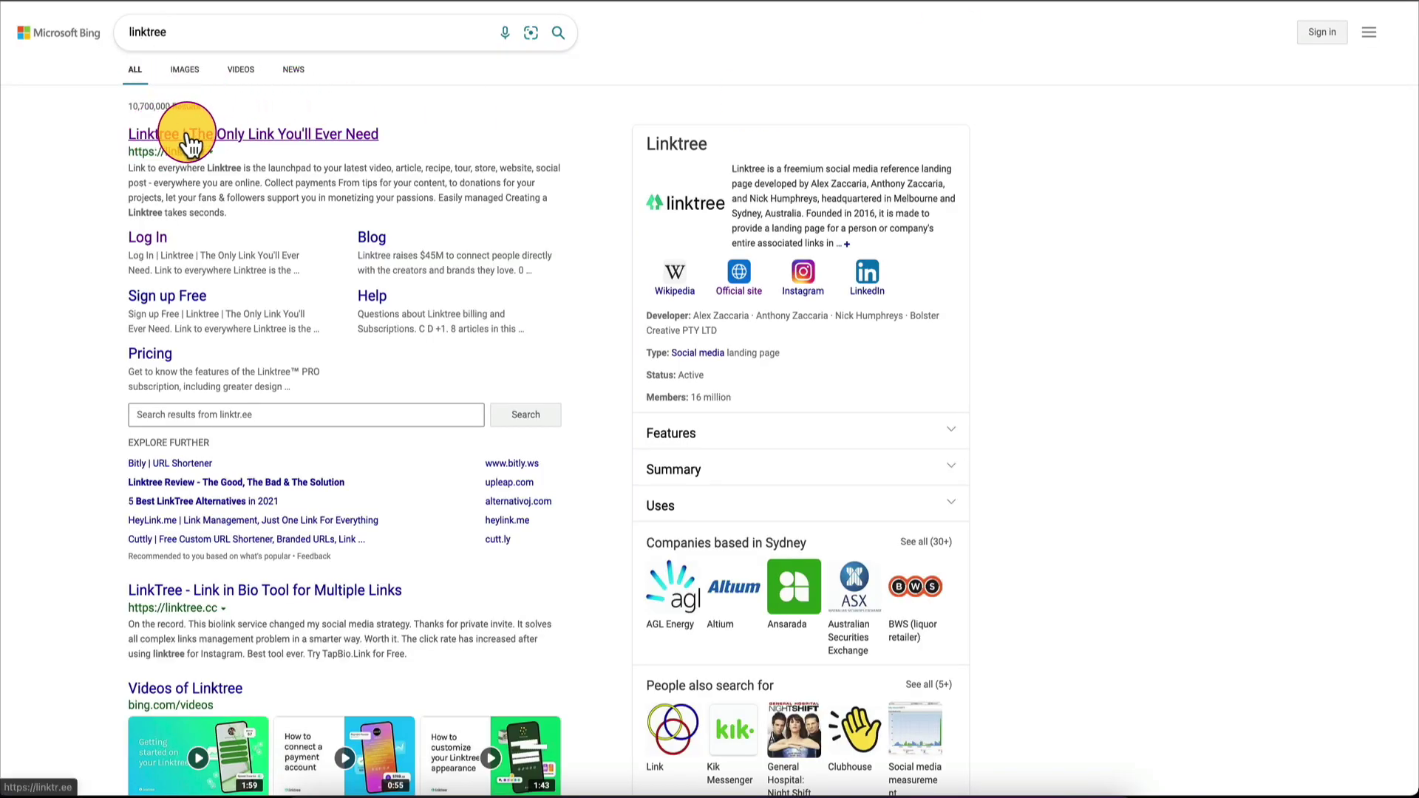
left_click(180, 41)
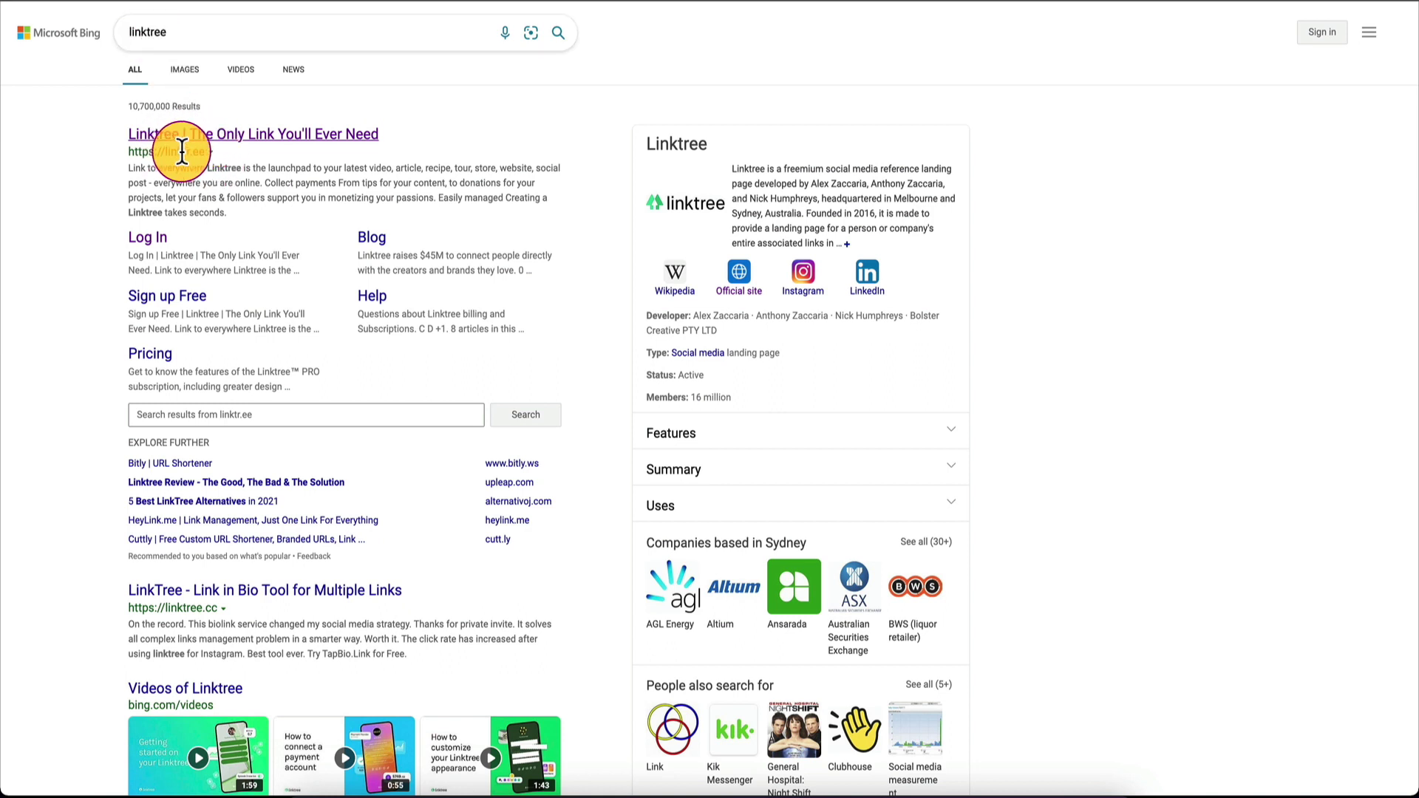
left_click_drag(133, 152, 215, 142)
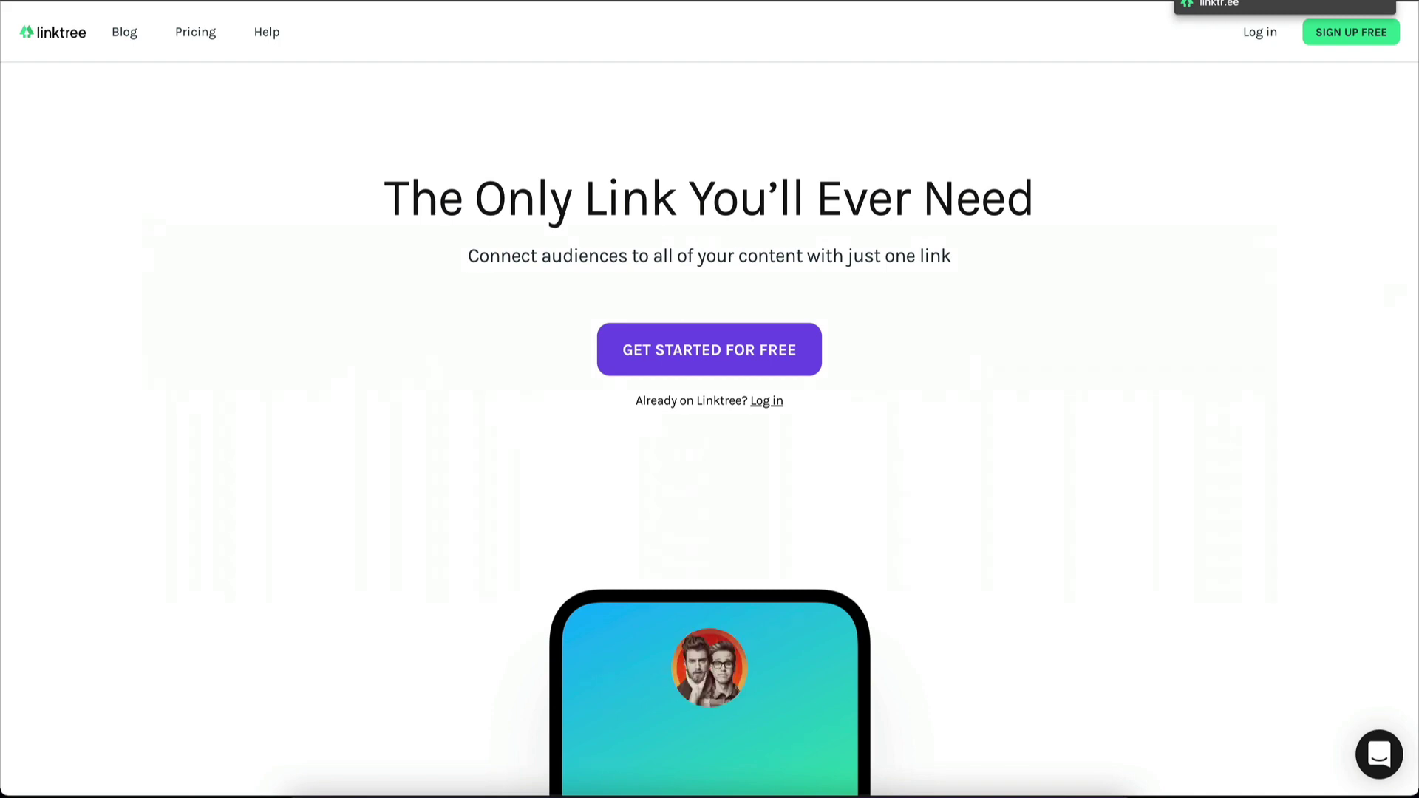
- Choose the Free $0 plan for the new Linktree account and sign up with it
left_click(417, 288)
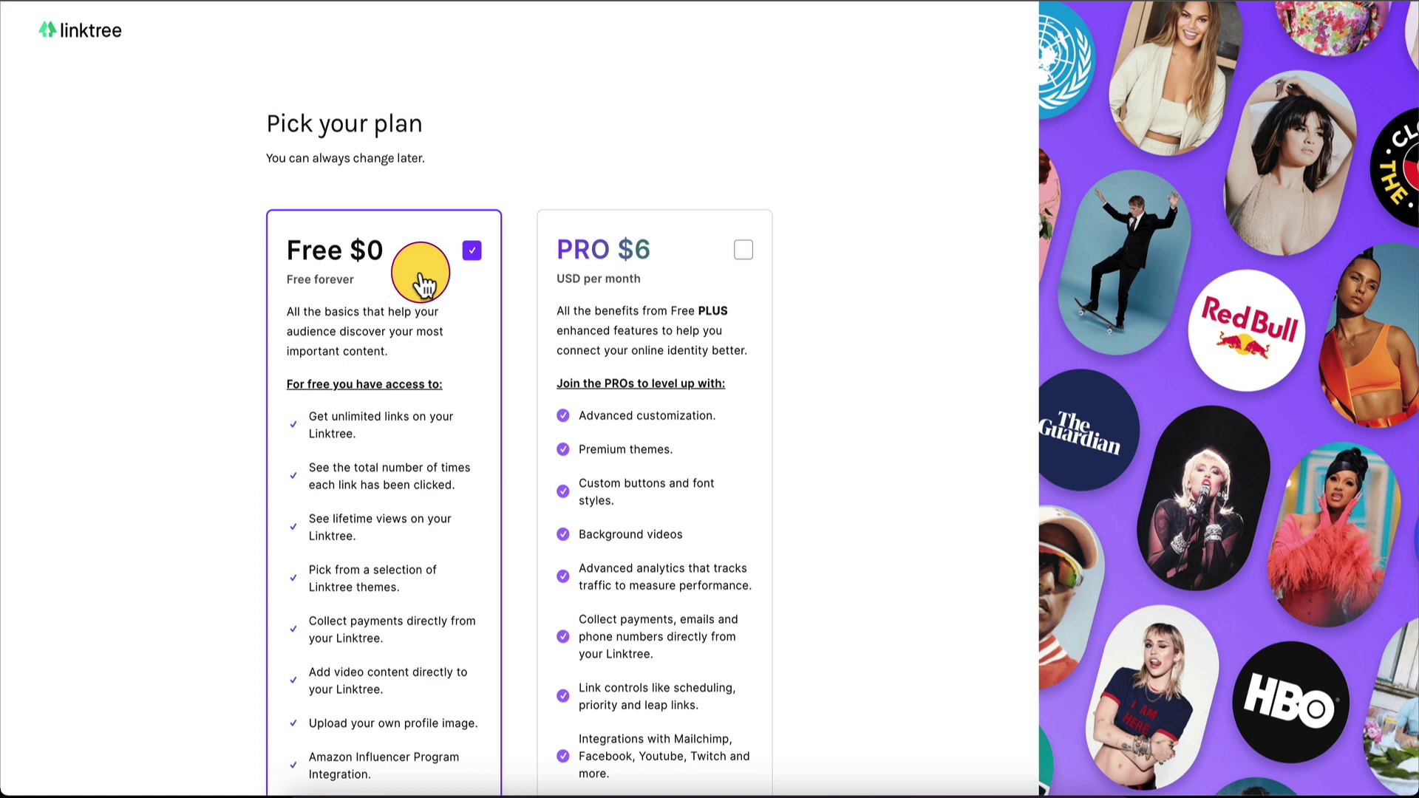
scroll(384, 255, "down", 4)
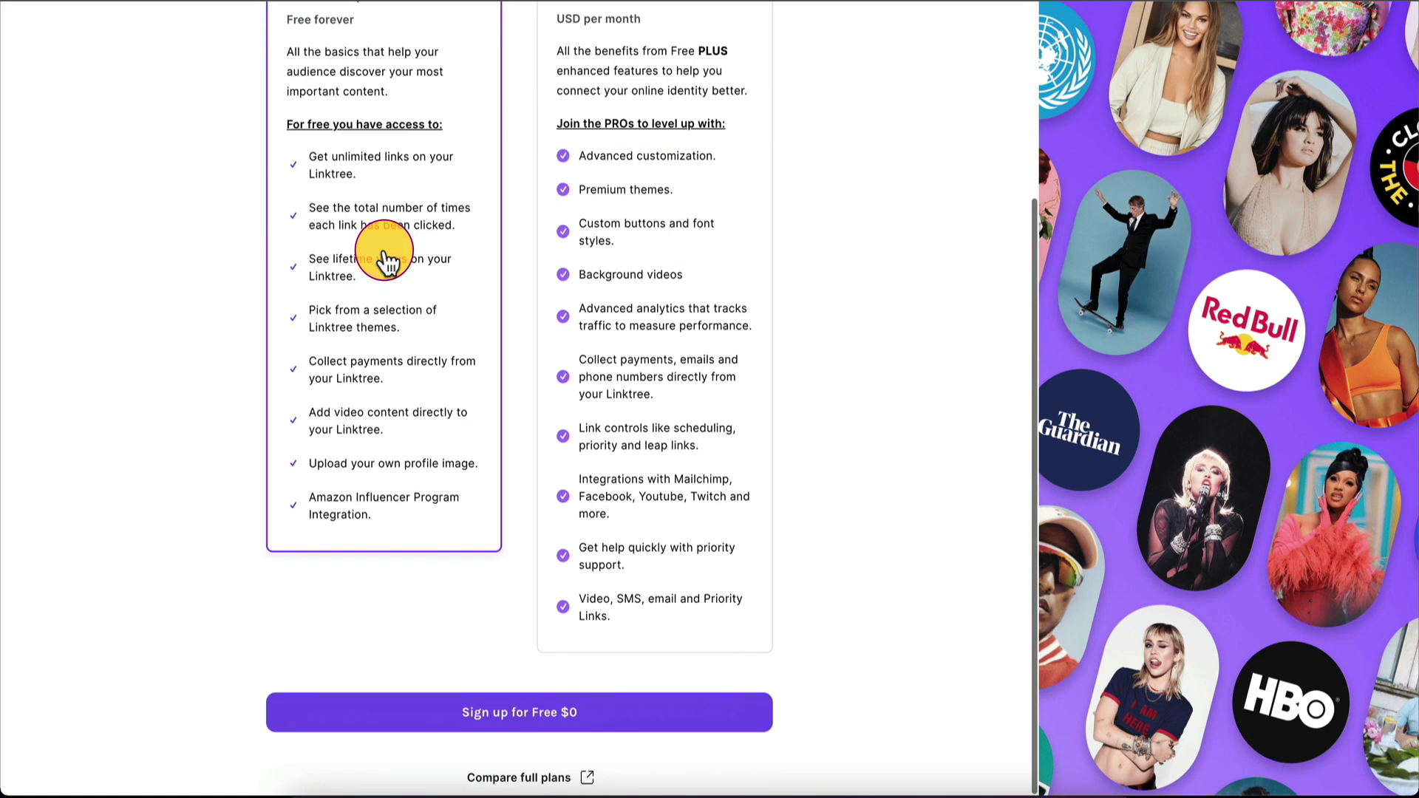
left_click(557, 722)
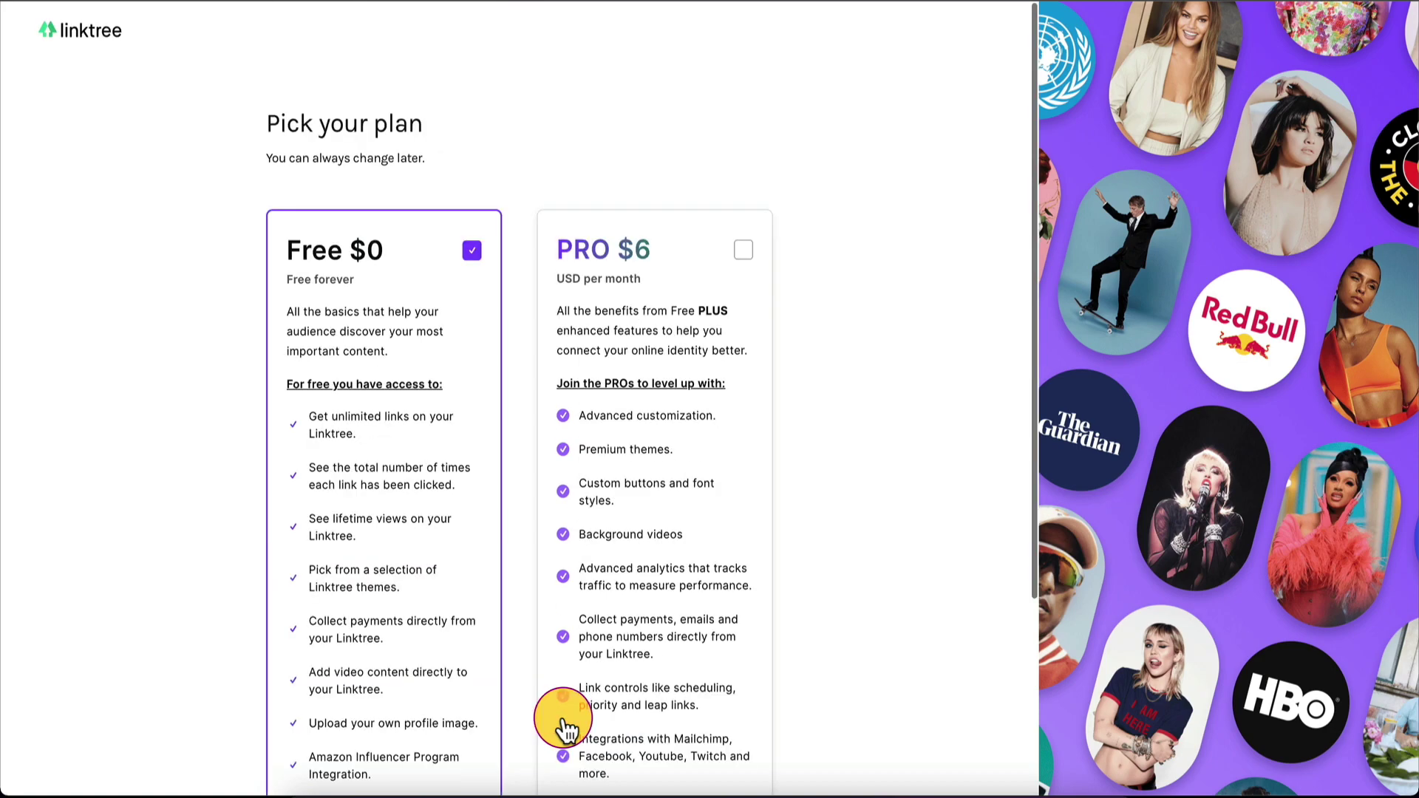
left_click(547, 248)
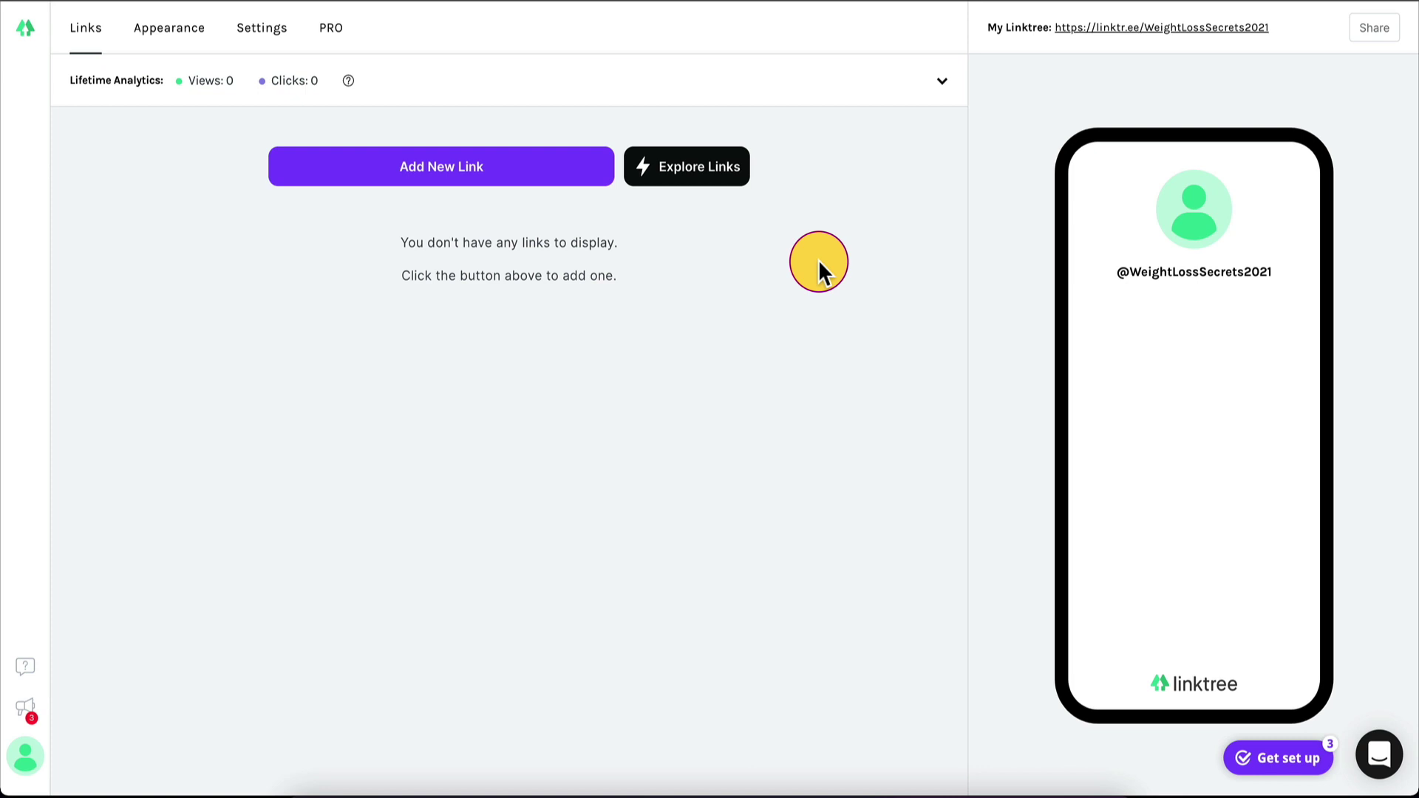
- Add a new link to the Linktree page and title it "21 Day Smoothie Diet"
left_click(495, 174)
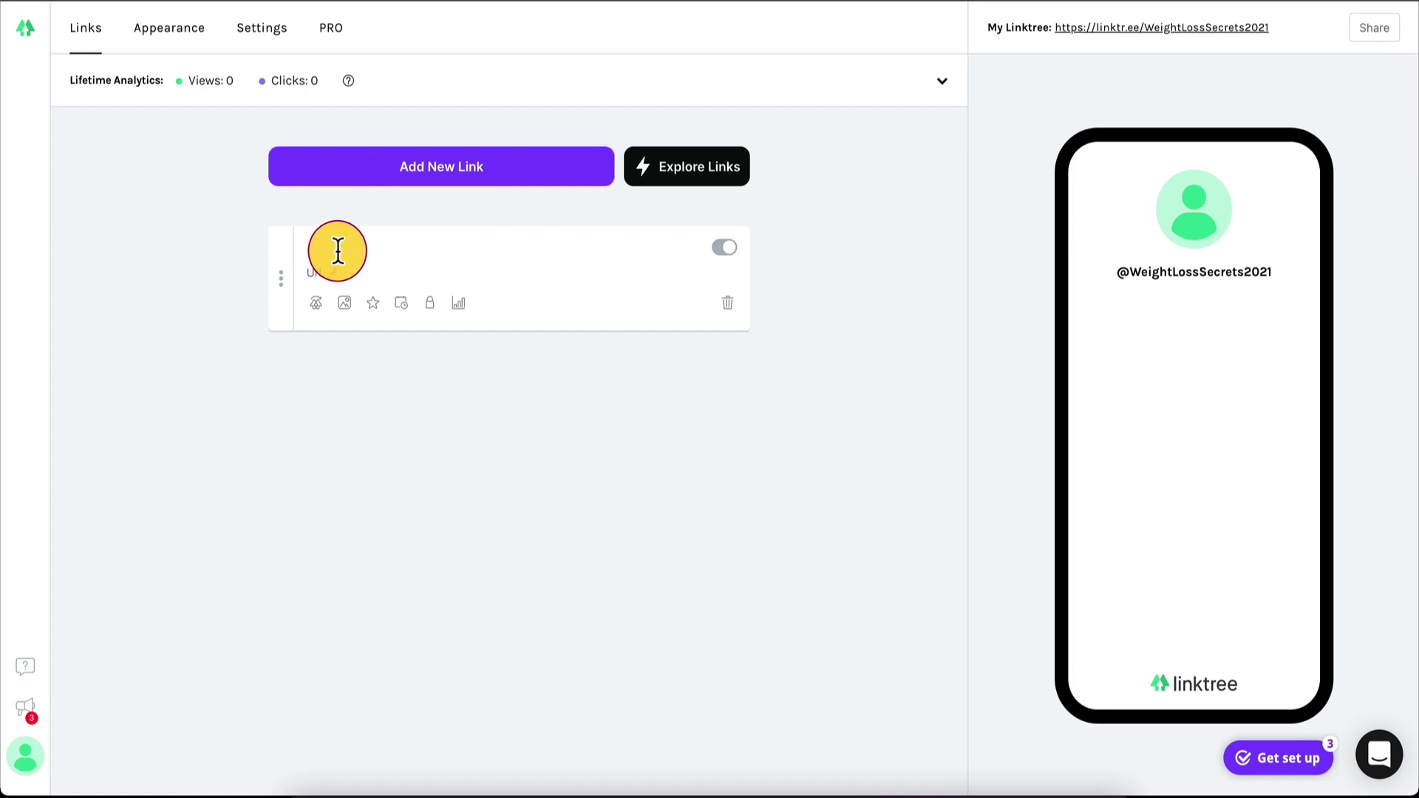
type("21 Day Smoothi")
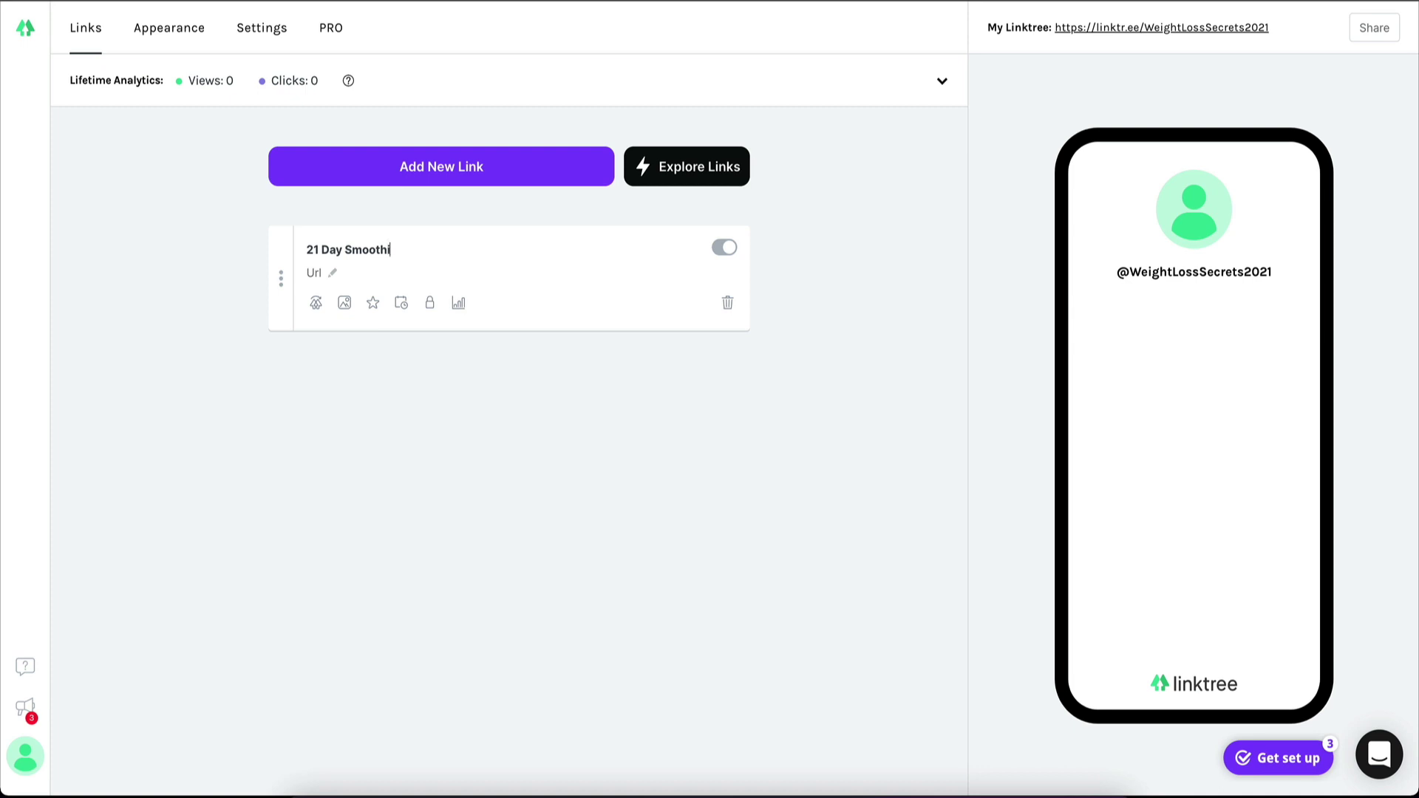
type("e Diet")
left_click(305, 274)
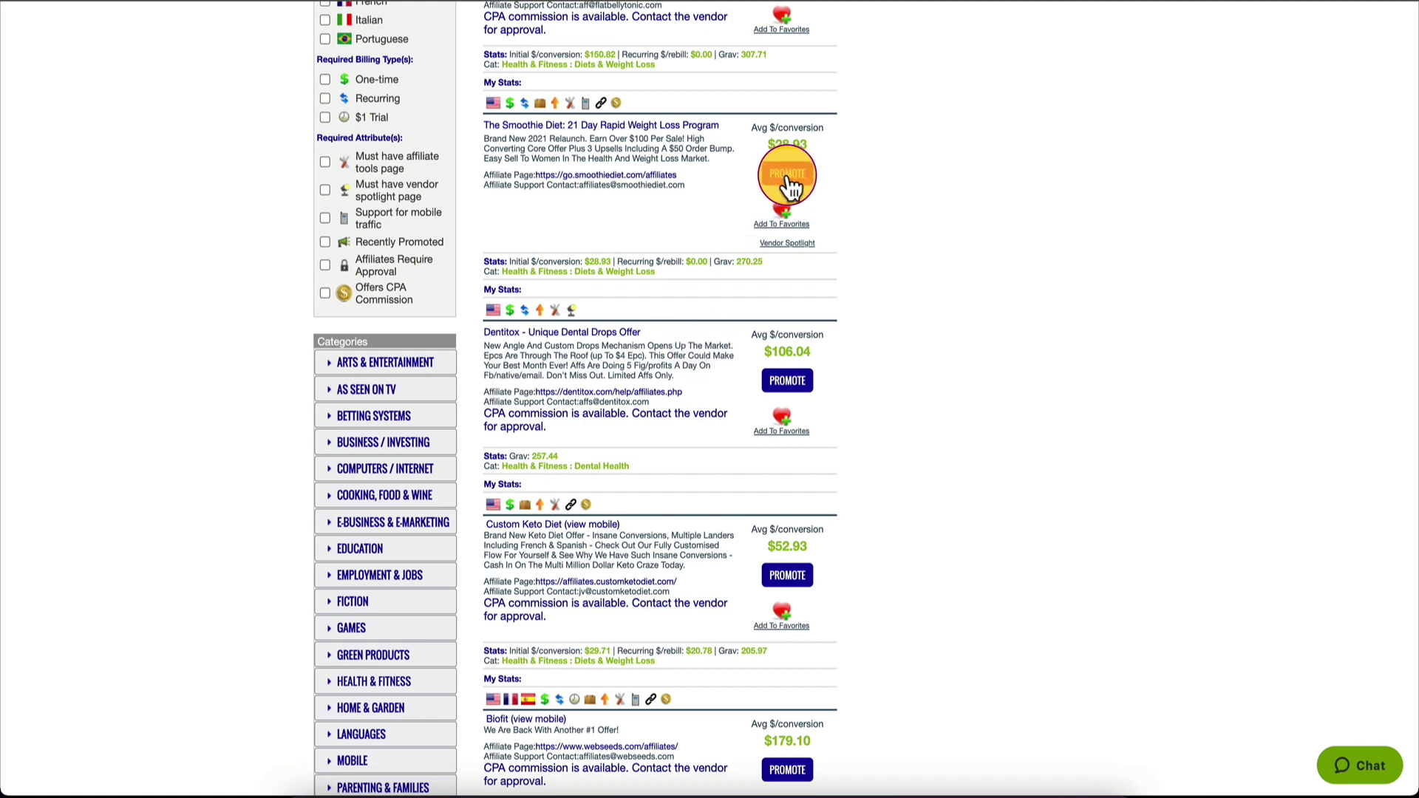
- On ClickBank, generate a HopLink for The Smoothie Diet: 21 Day Rapid Weight Loss Program and copy it
left_click(787, 175)
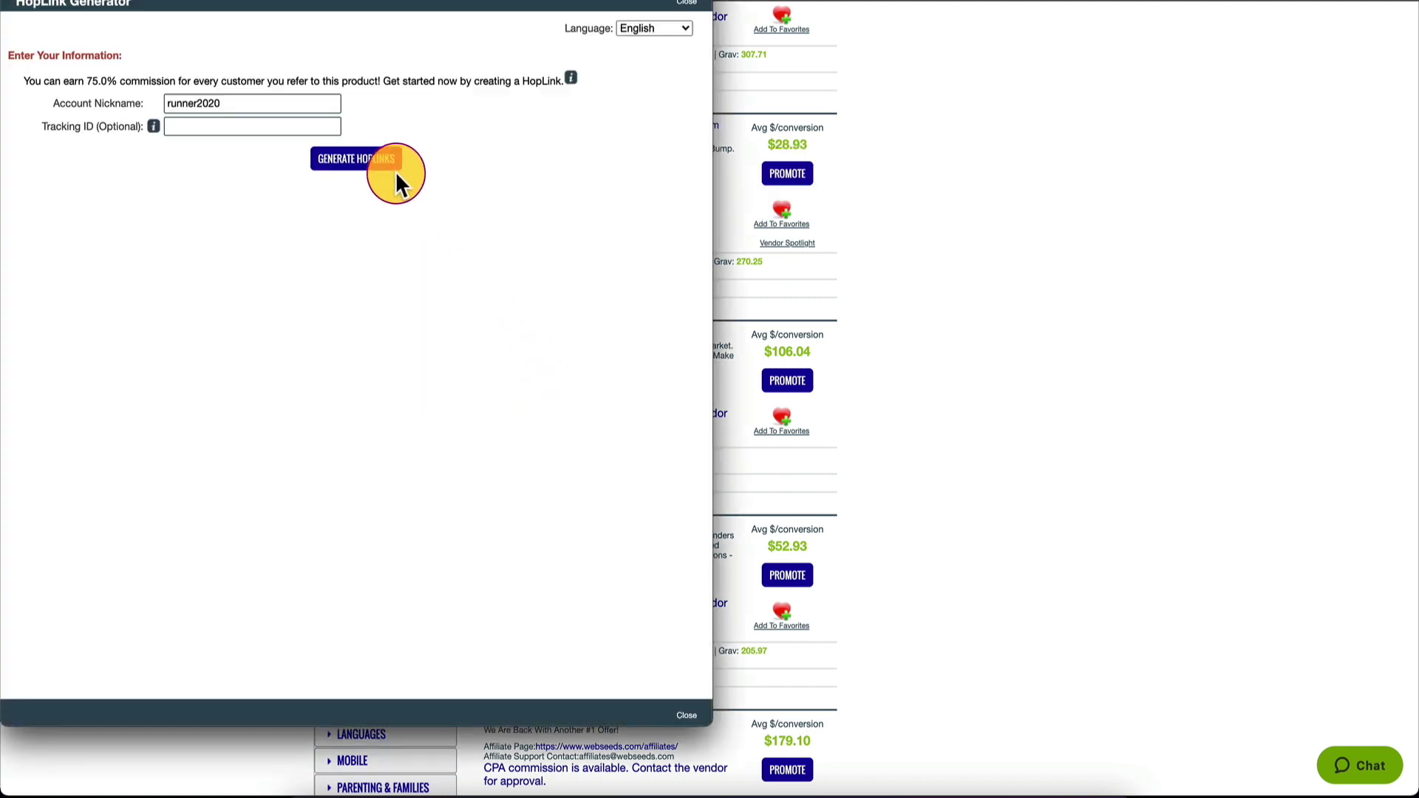
left_click(384, 170)
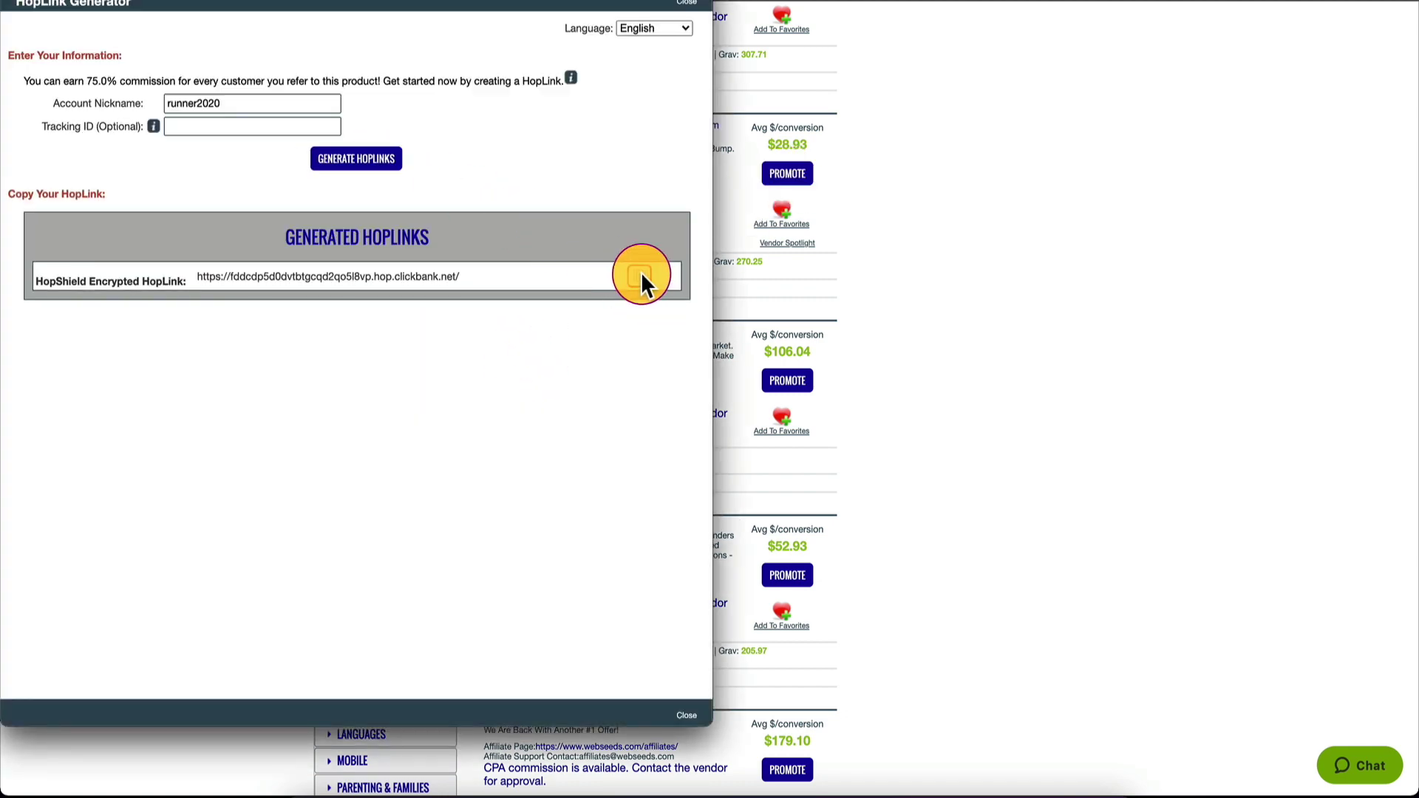
left_click(641, 272)
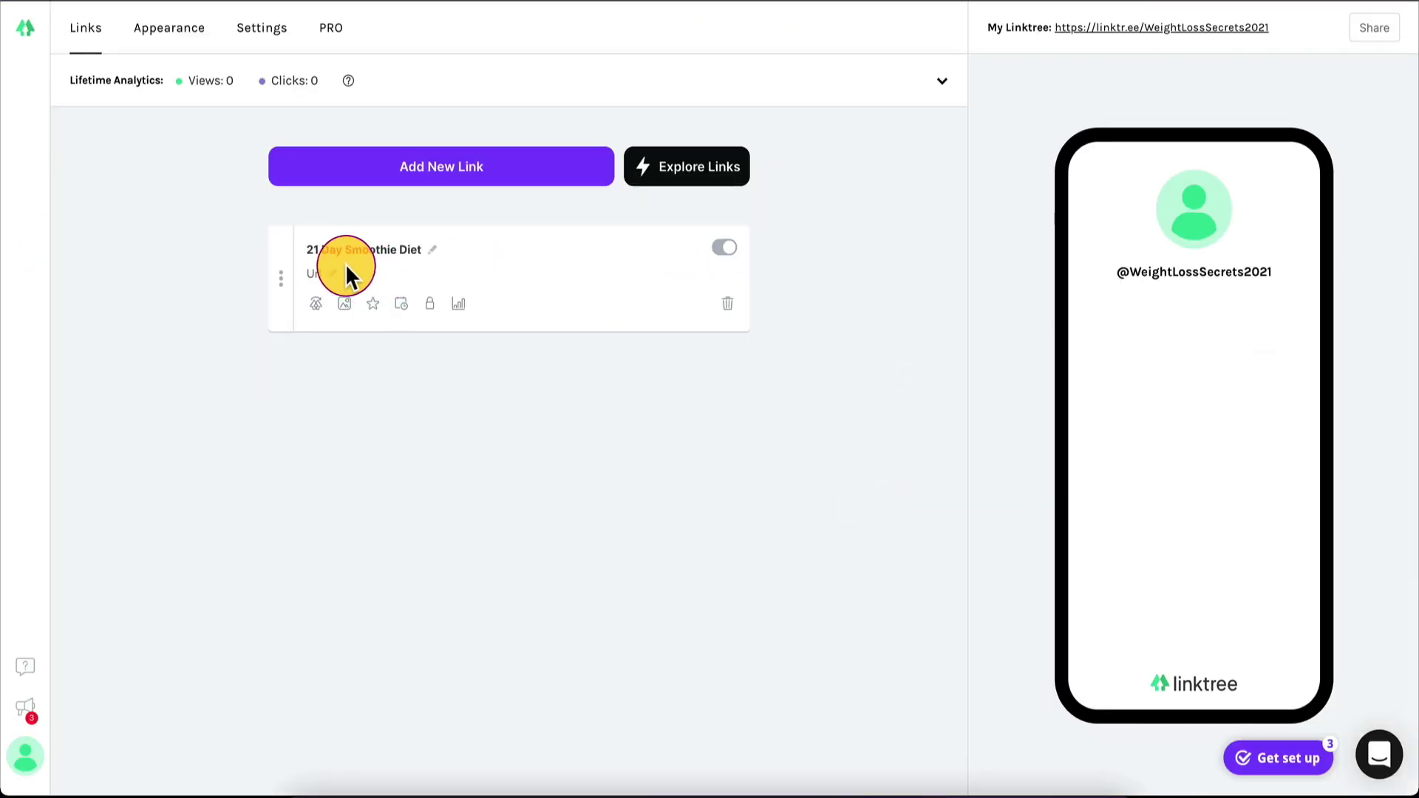
- Paste the copied ClickBank HopLink as the URL of the 21 Day Smoothie Diet link in Linktree
left_click(323, 273)
key("ctrl+v")
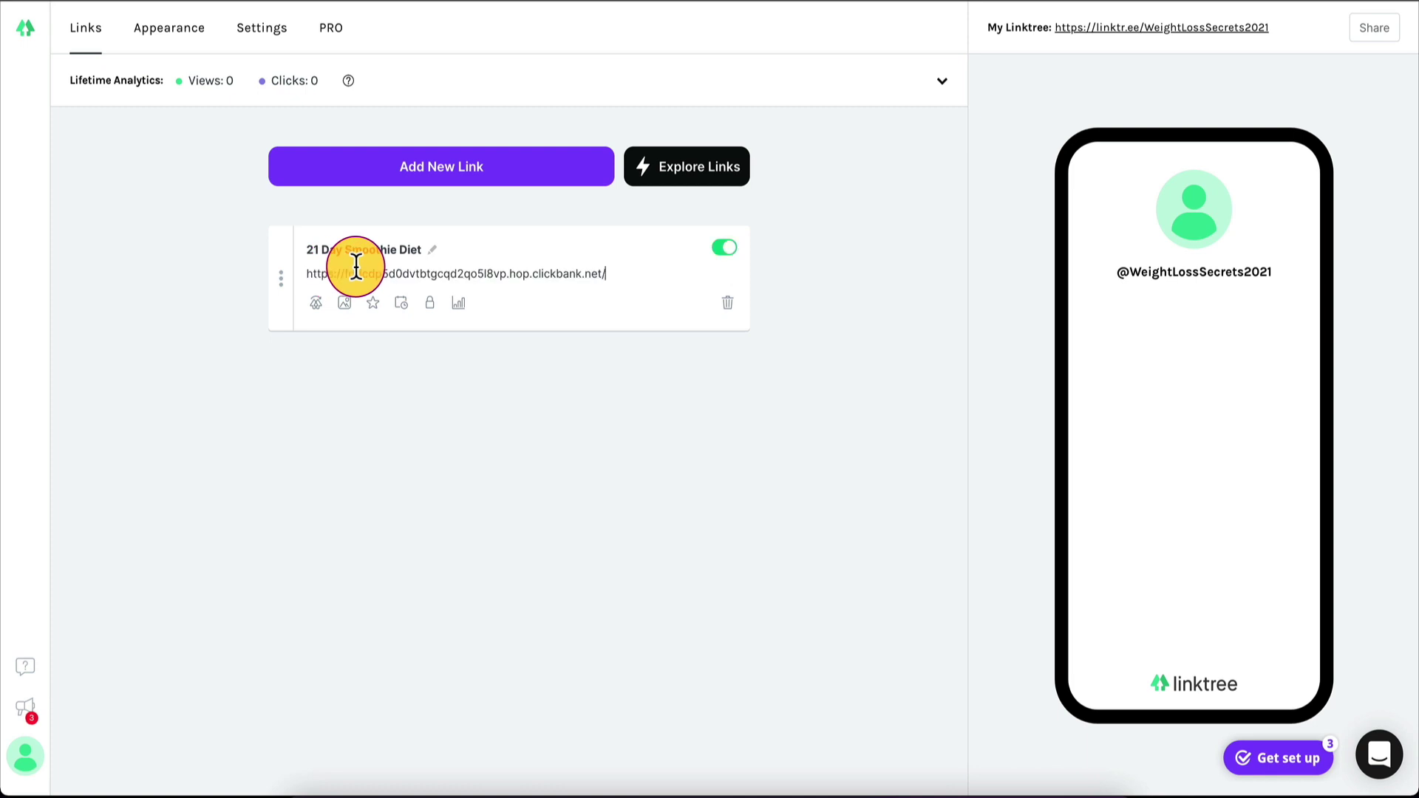
left_click(521, 247)
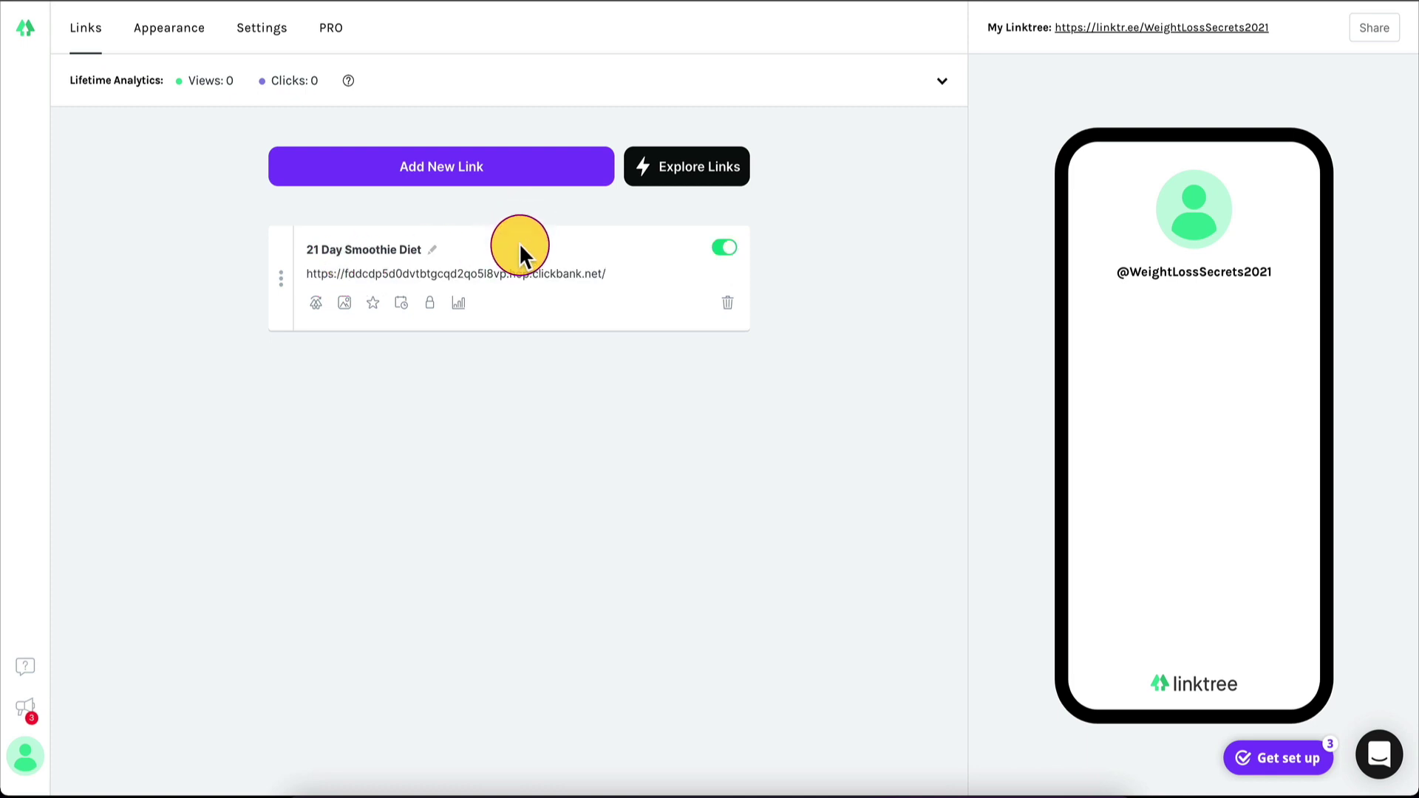
- Add a second new link entry to the Linktree page
left_click(492, 179)
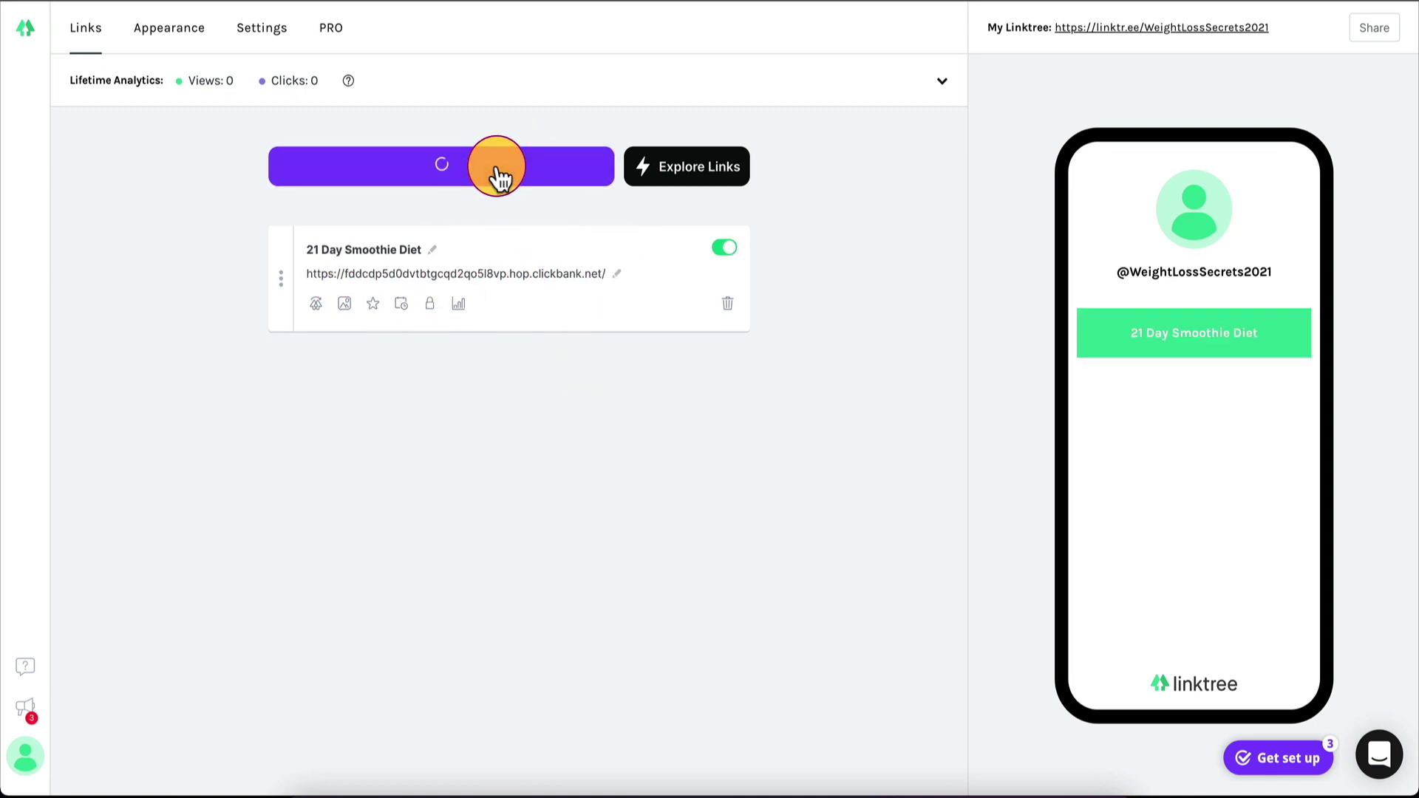
left_click(331, 248)
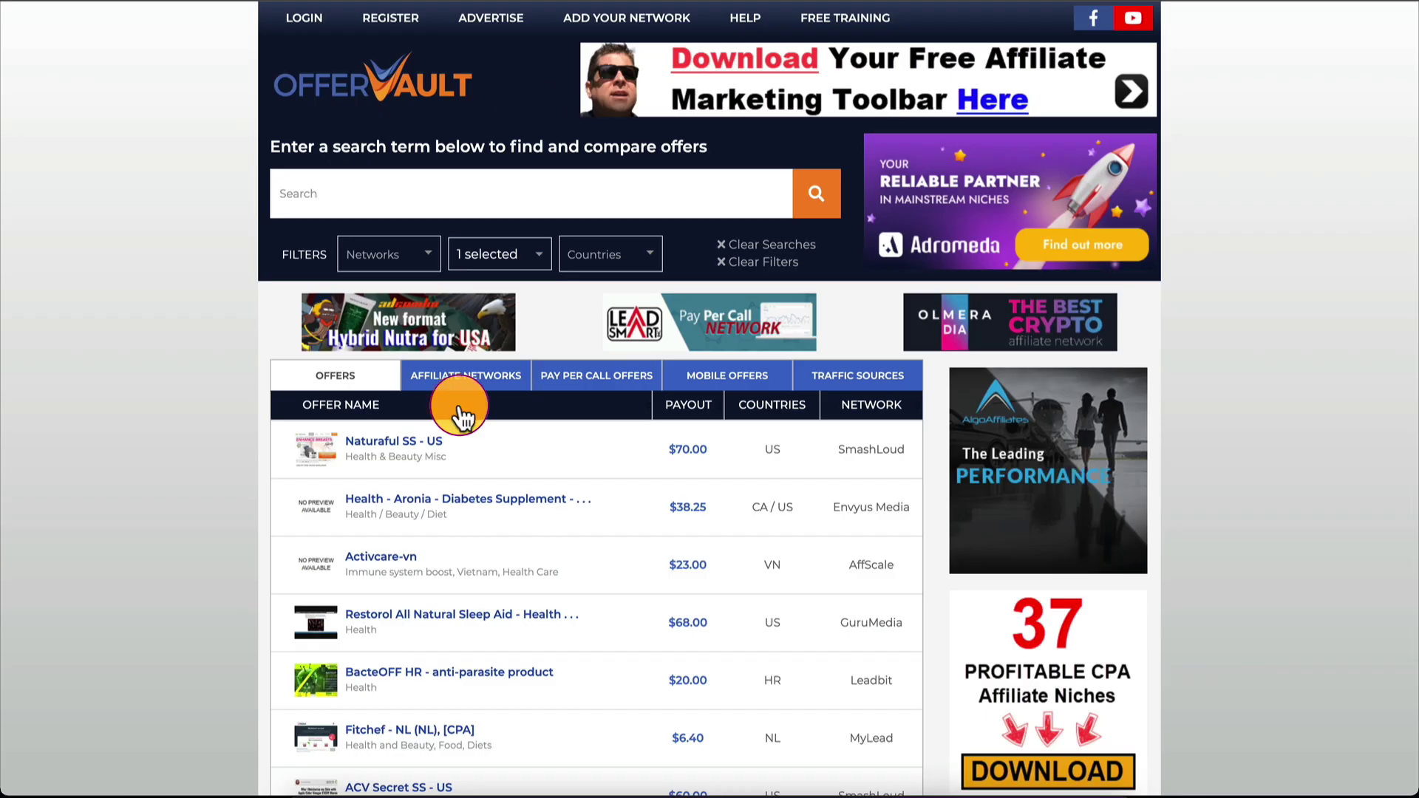
- Switch to OfferVault and filter the health offers by the MaxBounty network
scroll(460, 406, "down", 5)
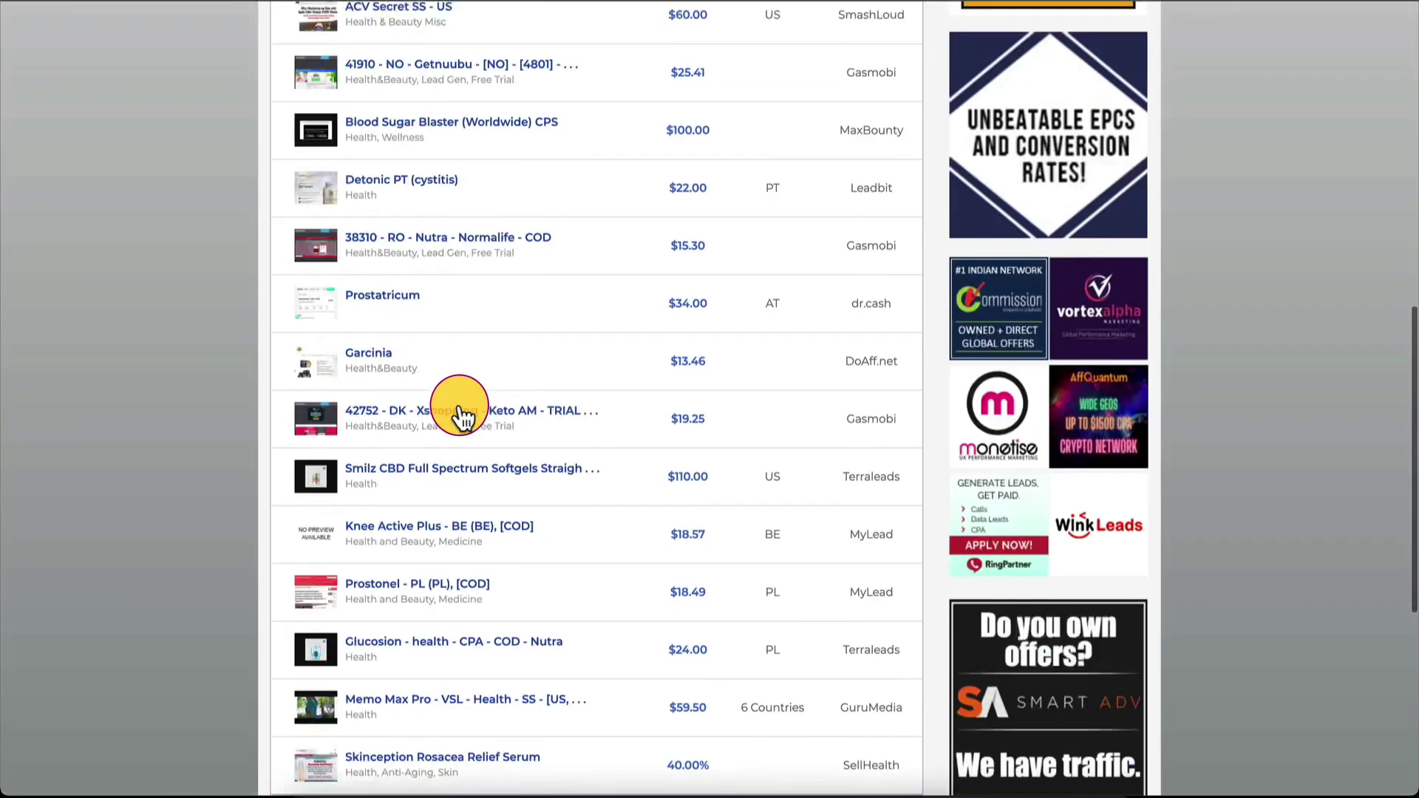
scroll(458, 402, "up", 5)
scroll(414, 318, "down", 1)
left_click(380, 253)
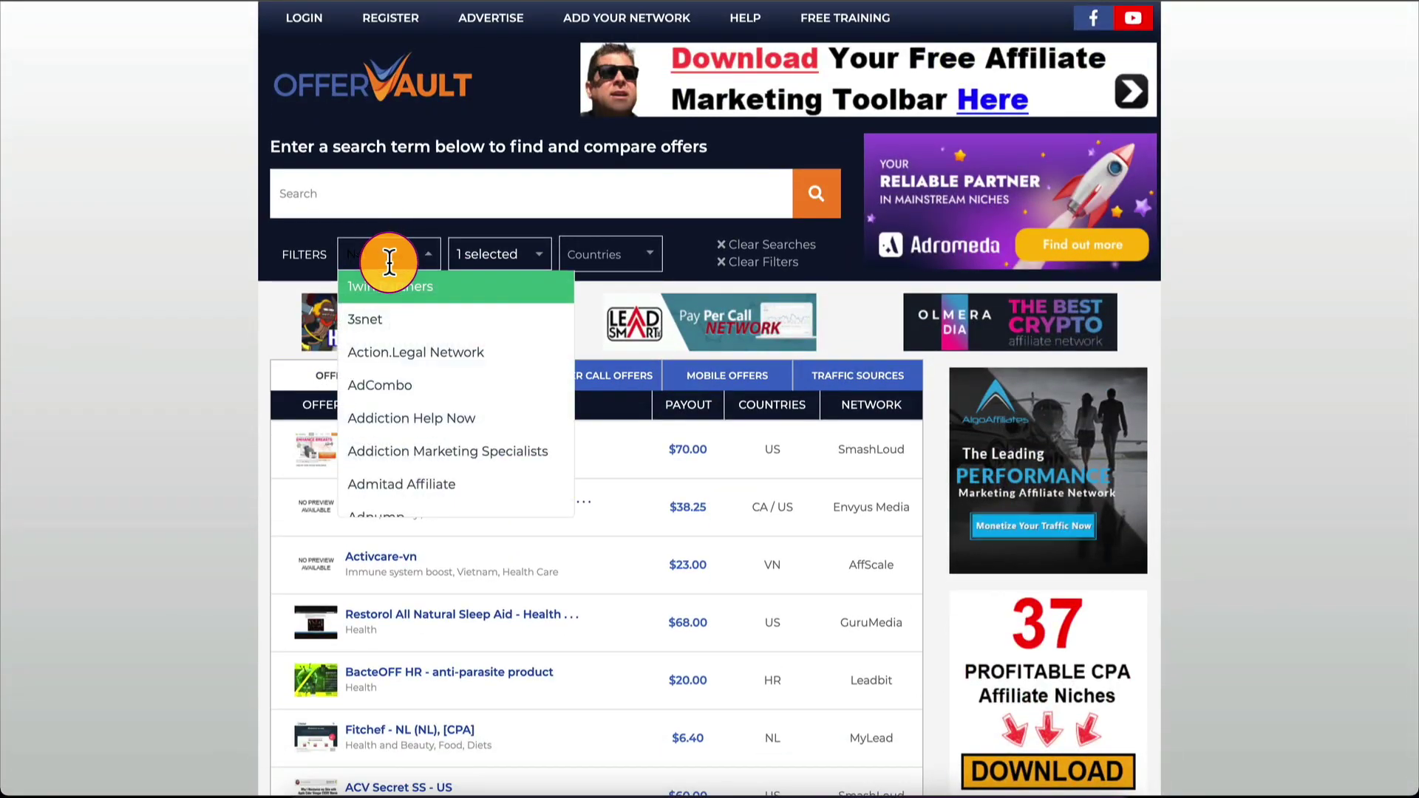
type("max")
left_click(388, 318)
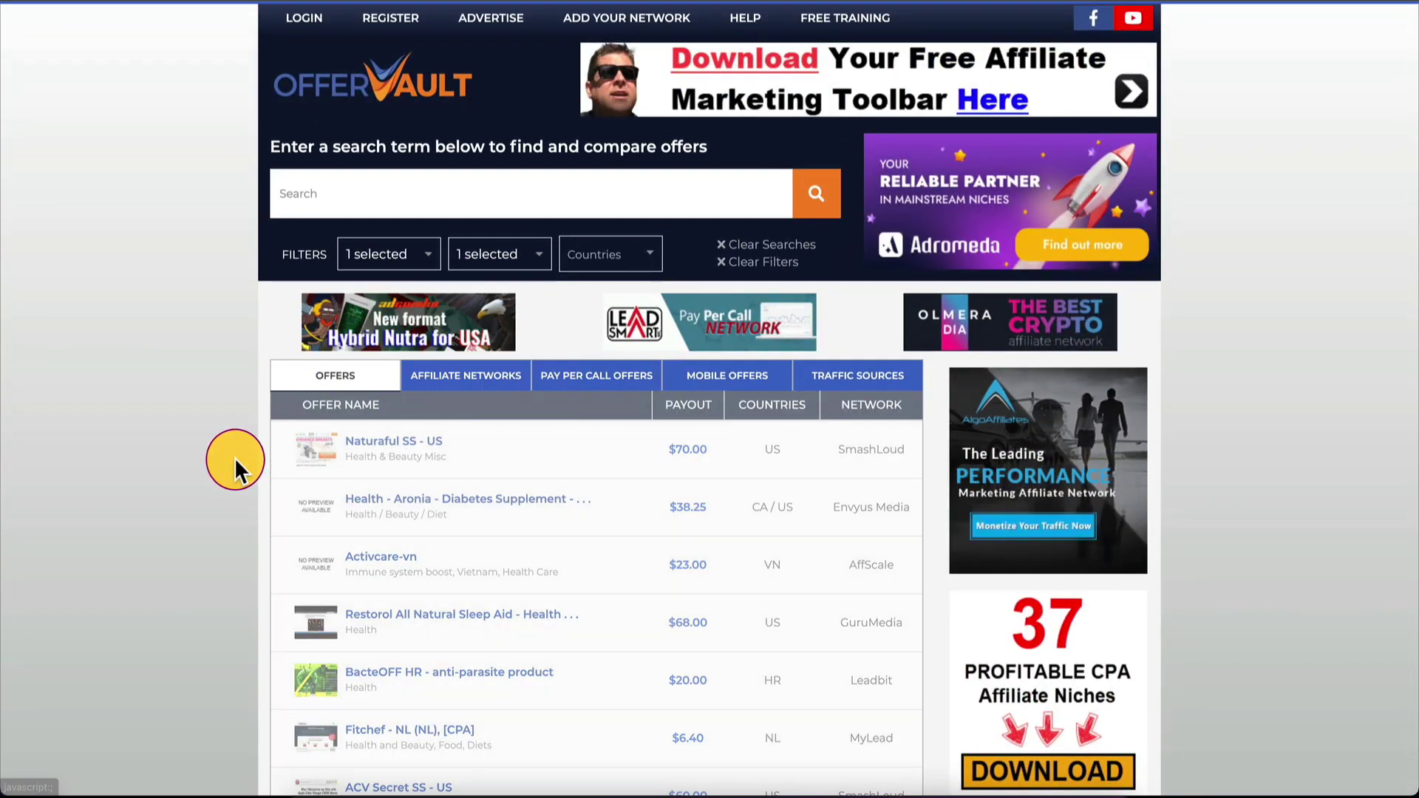
- Browse the MaxBounty health offers and copy the offer name "Vik75 - Immune System Supplement"
scroll(235, 465, "down", 8)
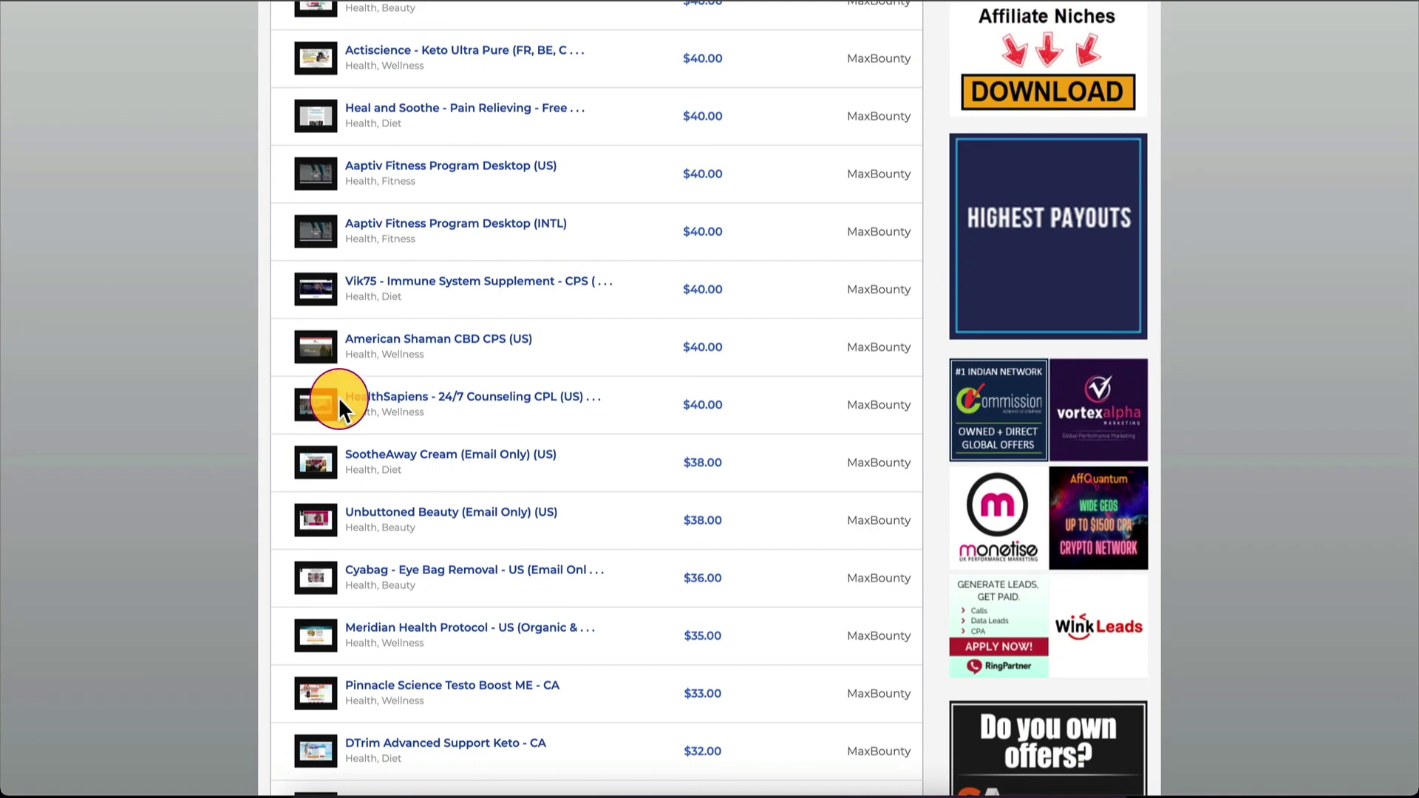
scroll(377, 569, "down", 3)
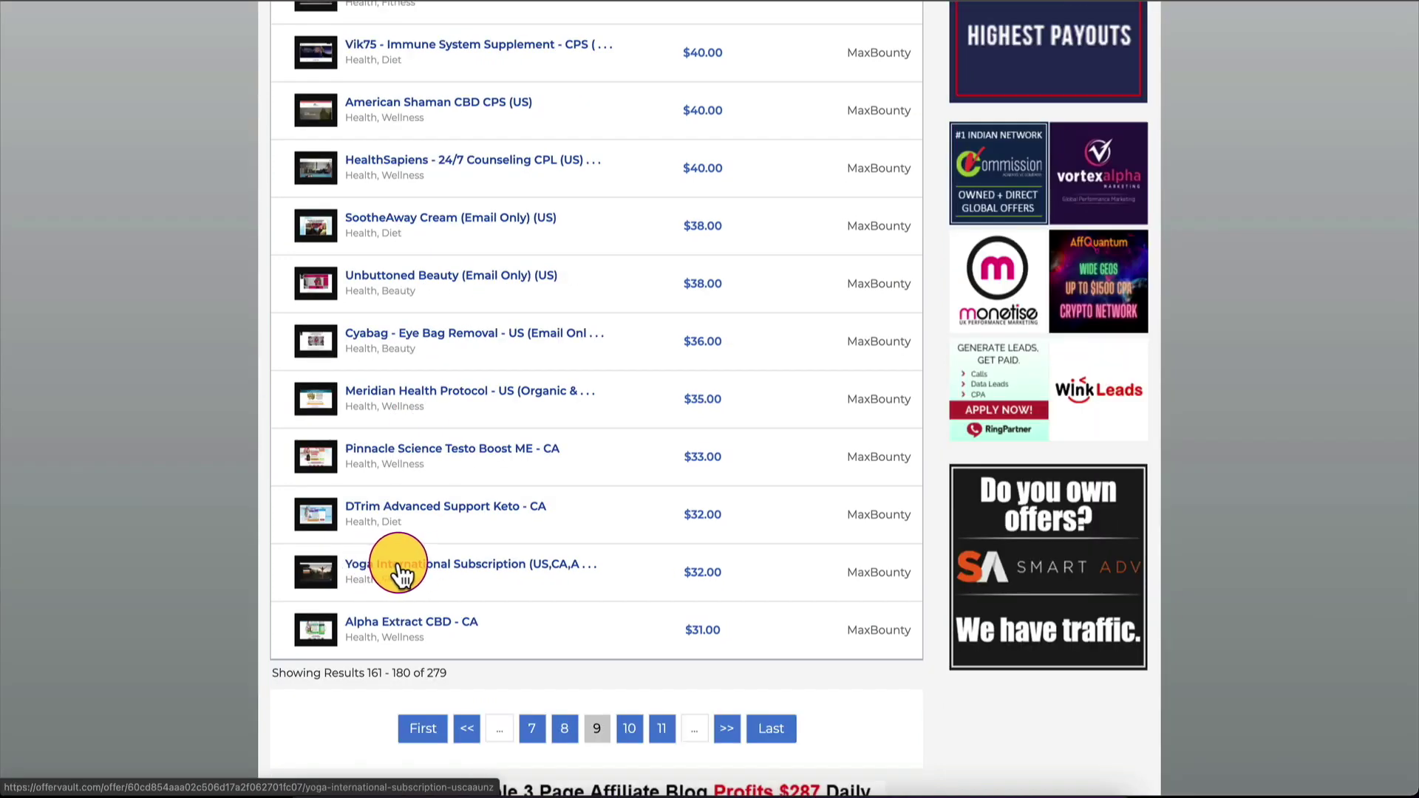
scroll(400, 573, "up", 3)
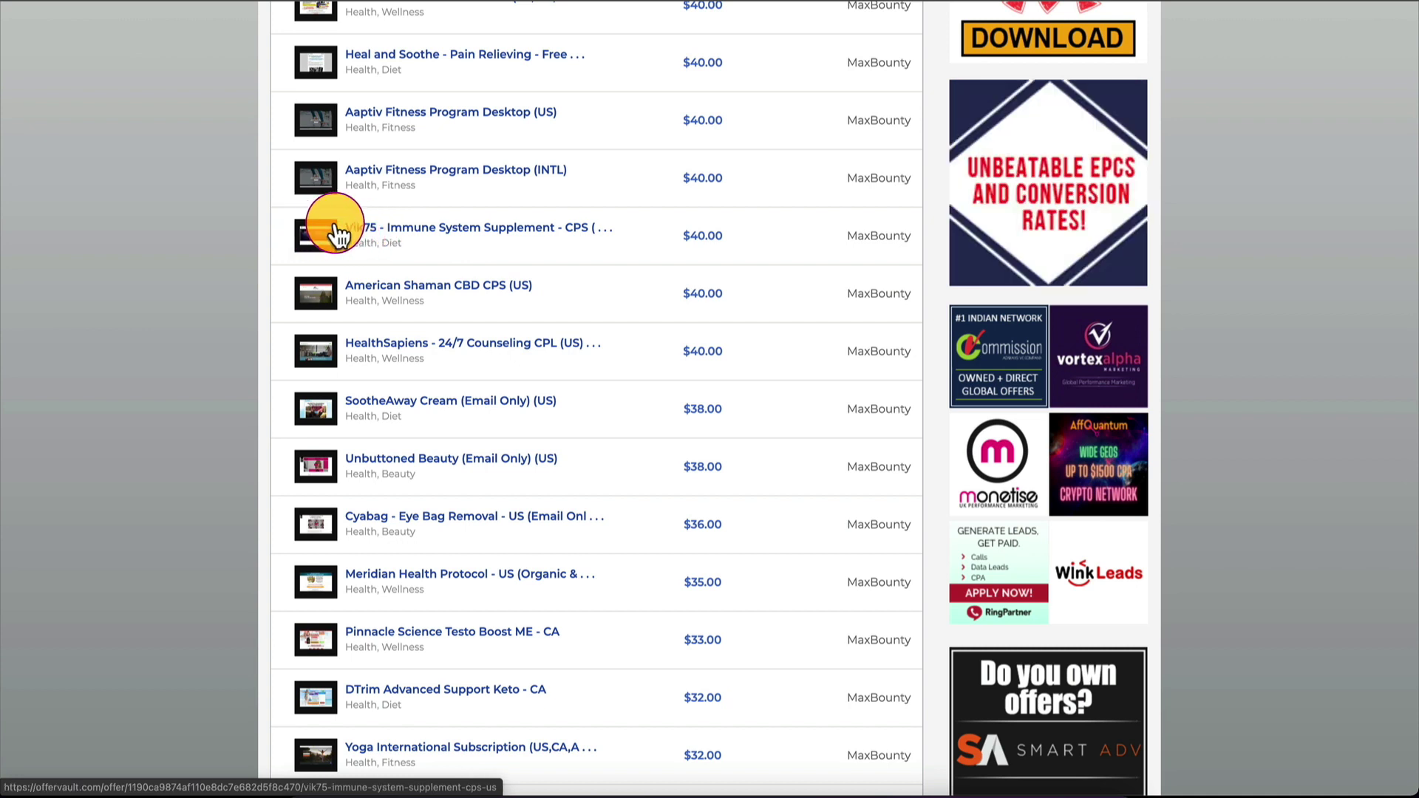
left_click_drag(275, 223, 555, 227)
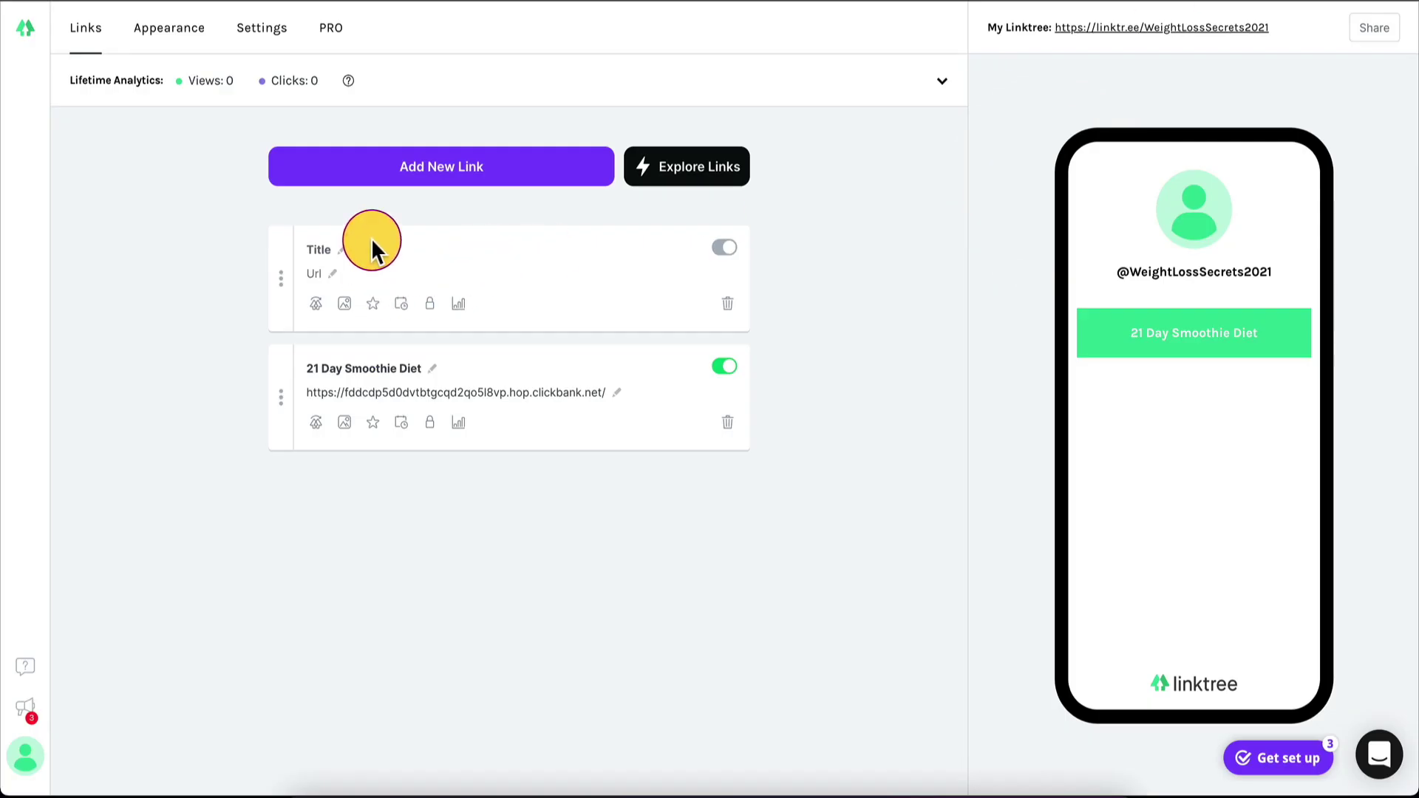
left_click(345, 257)
key("ctrl+v")
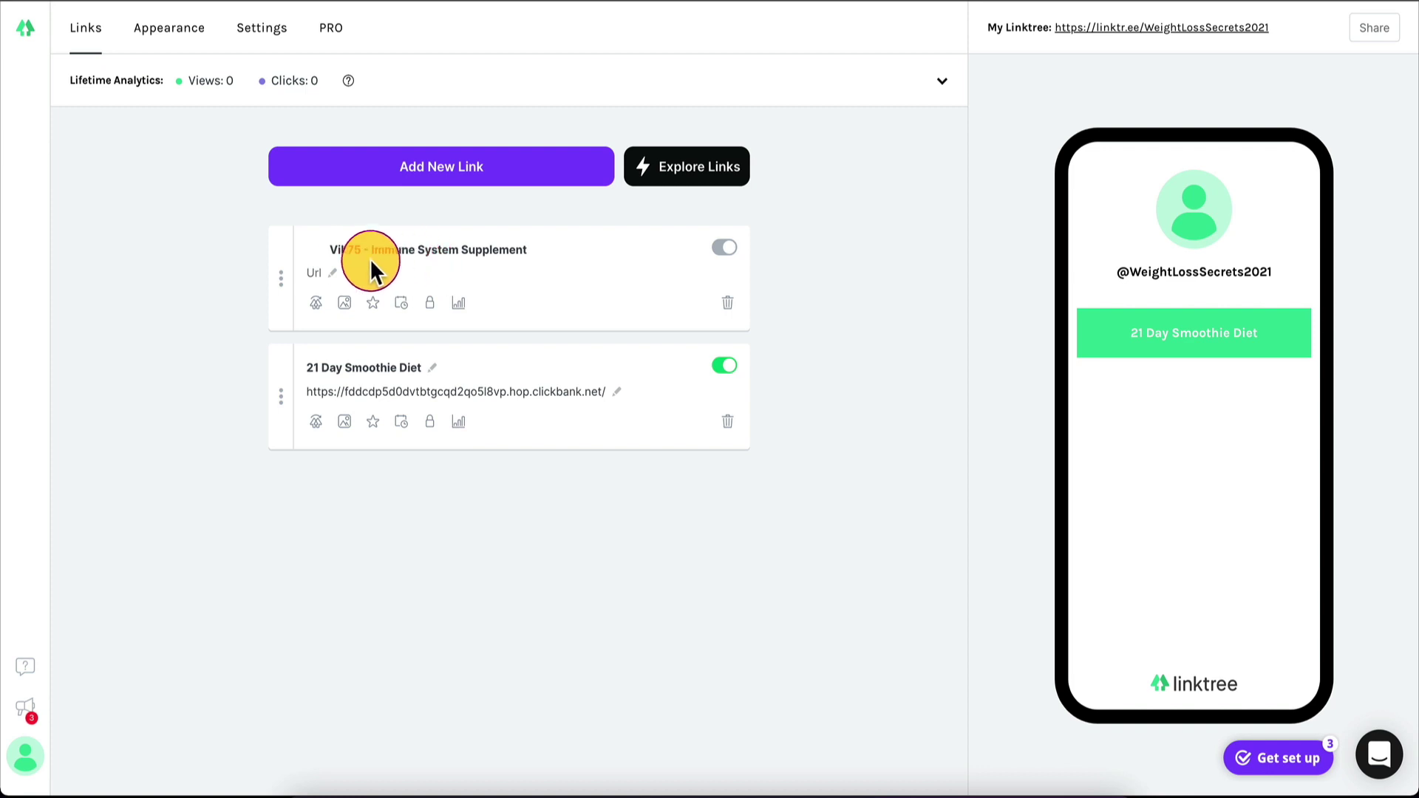
left_click(330, 272)
type("https://maxbounty.com")
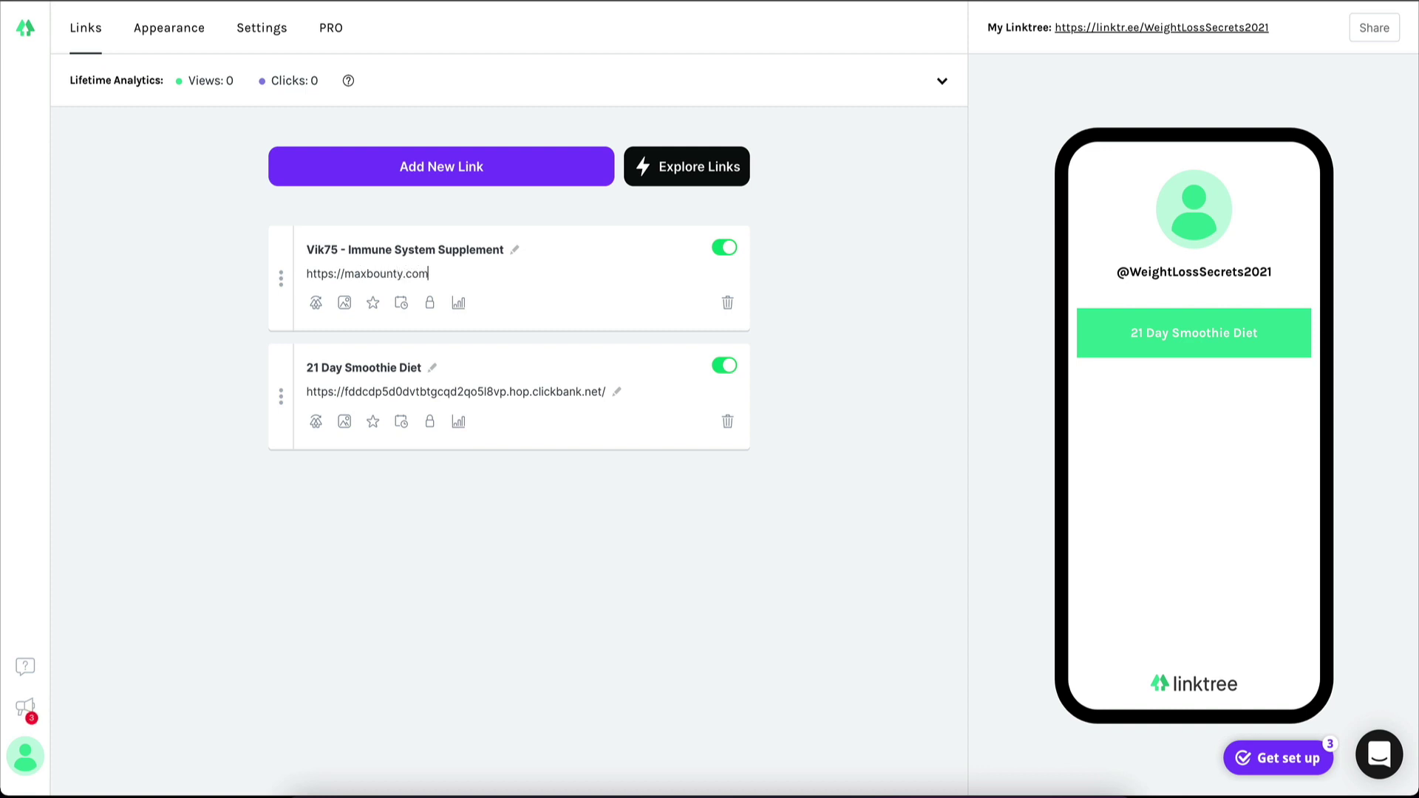
left_click(494, 596)
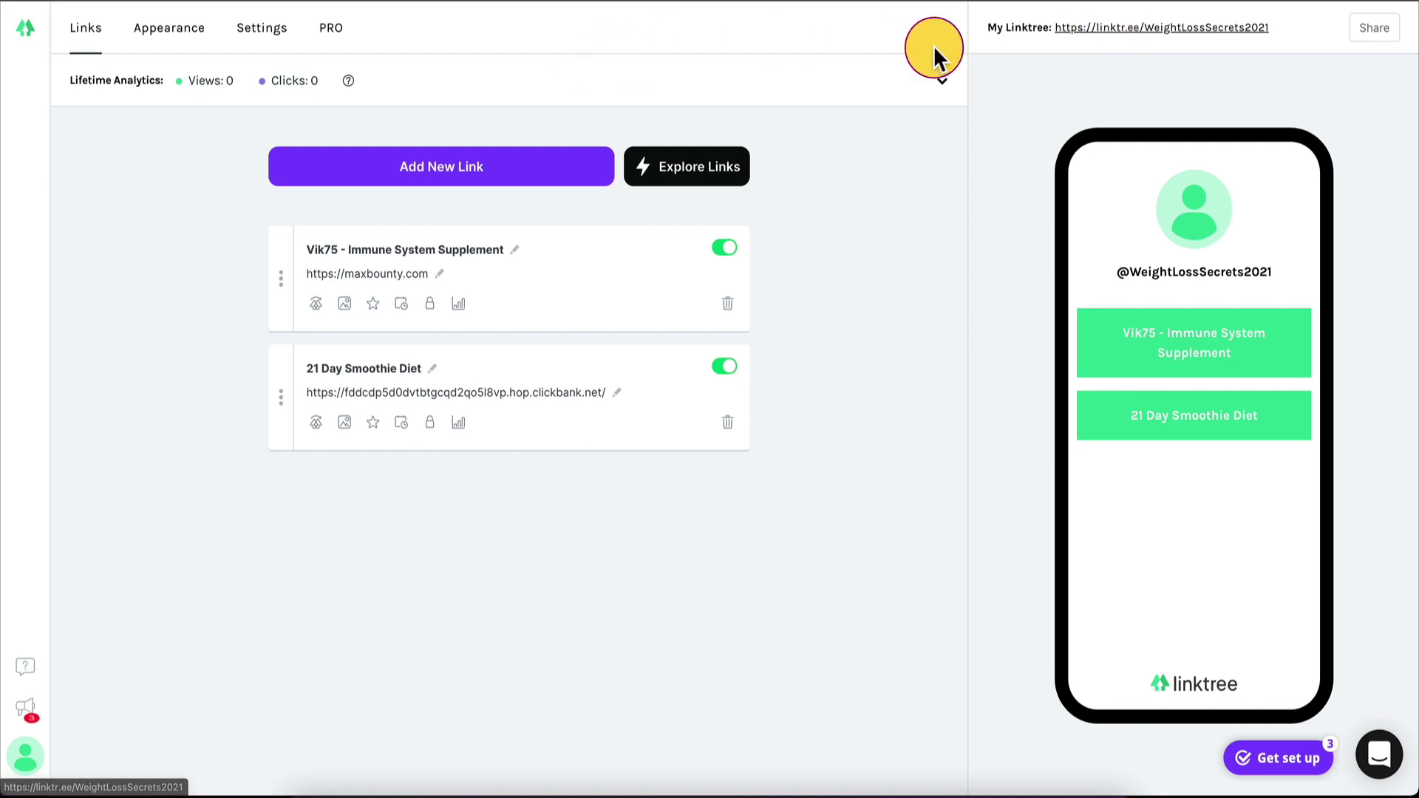
left_click(1125, 30)
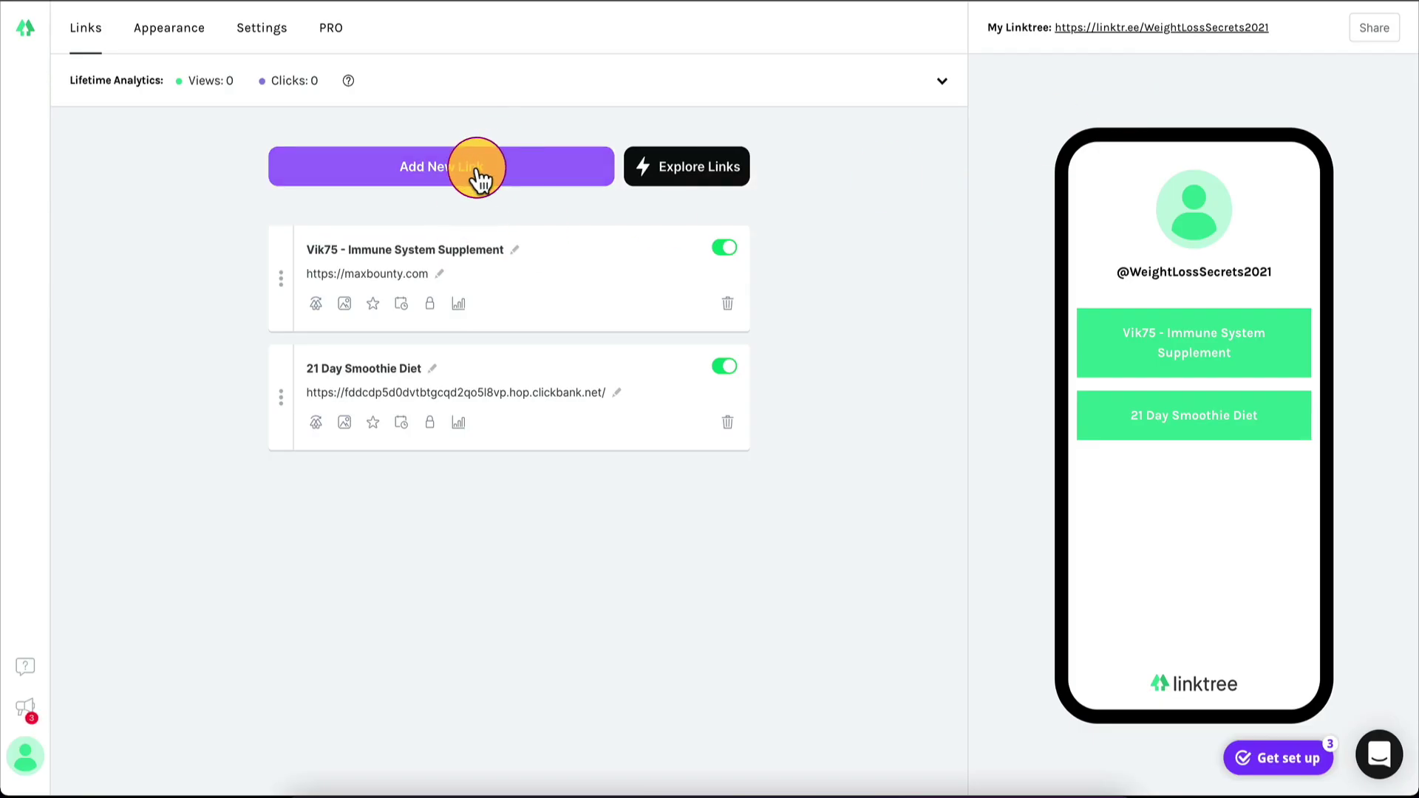
- Apply the "Linktree x Luke John Matthew Arnold" theme to the Linktree page's appearance
left_click(179, 37)
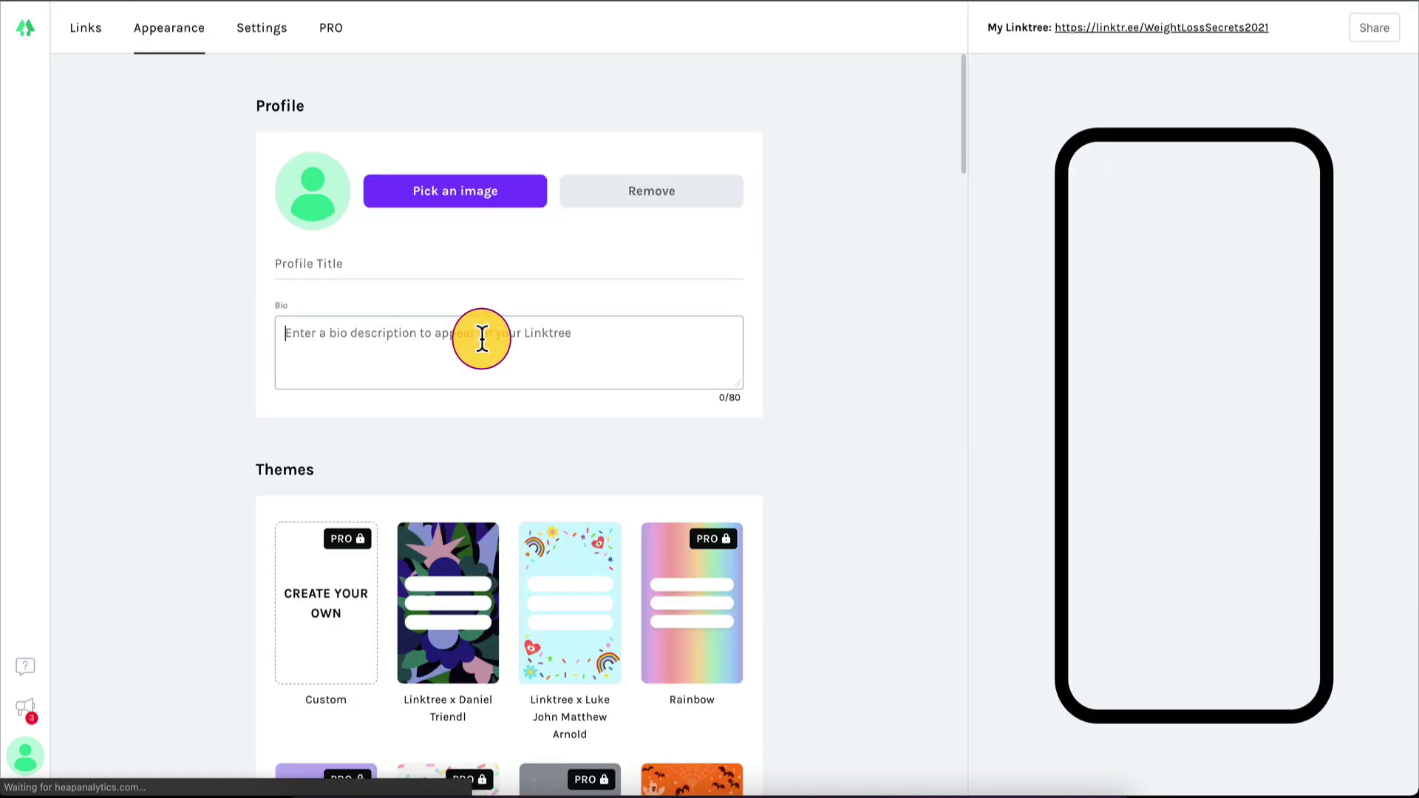
left_click(675, 351)
left_click(565, 569)
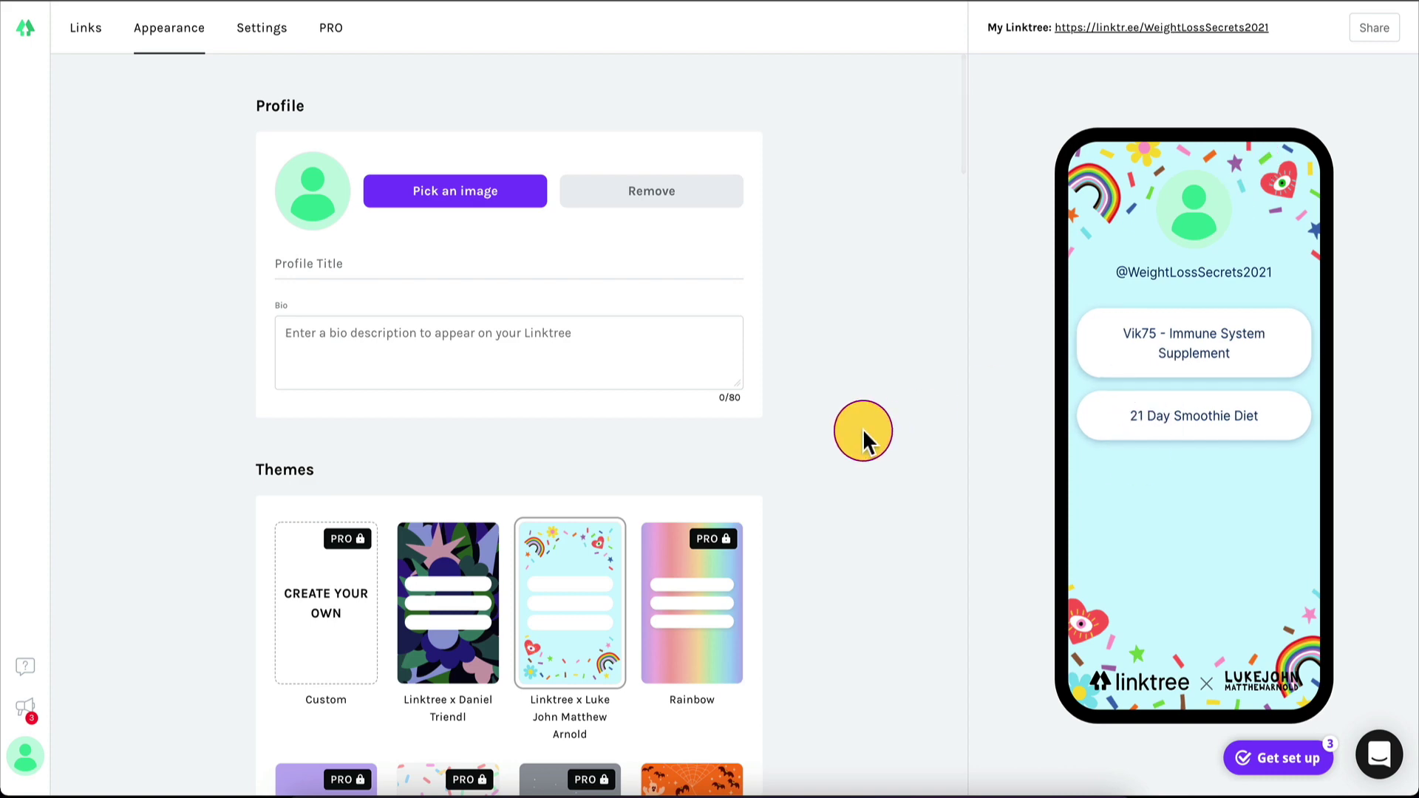
- Look through the remaining themes available for the Linktree page
scroll(863, 428, "down", 5)
scroll(459, 532, "down", 2)
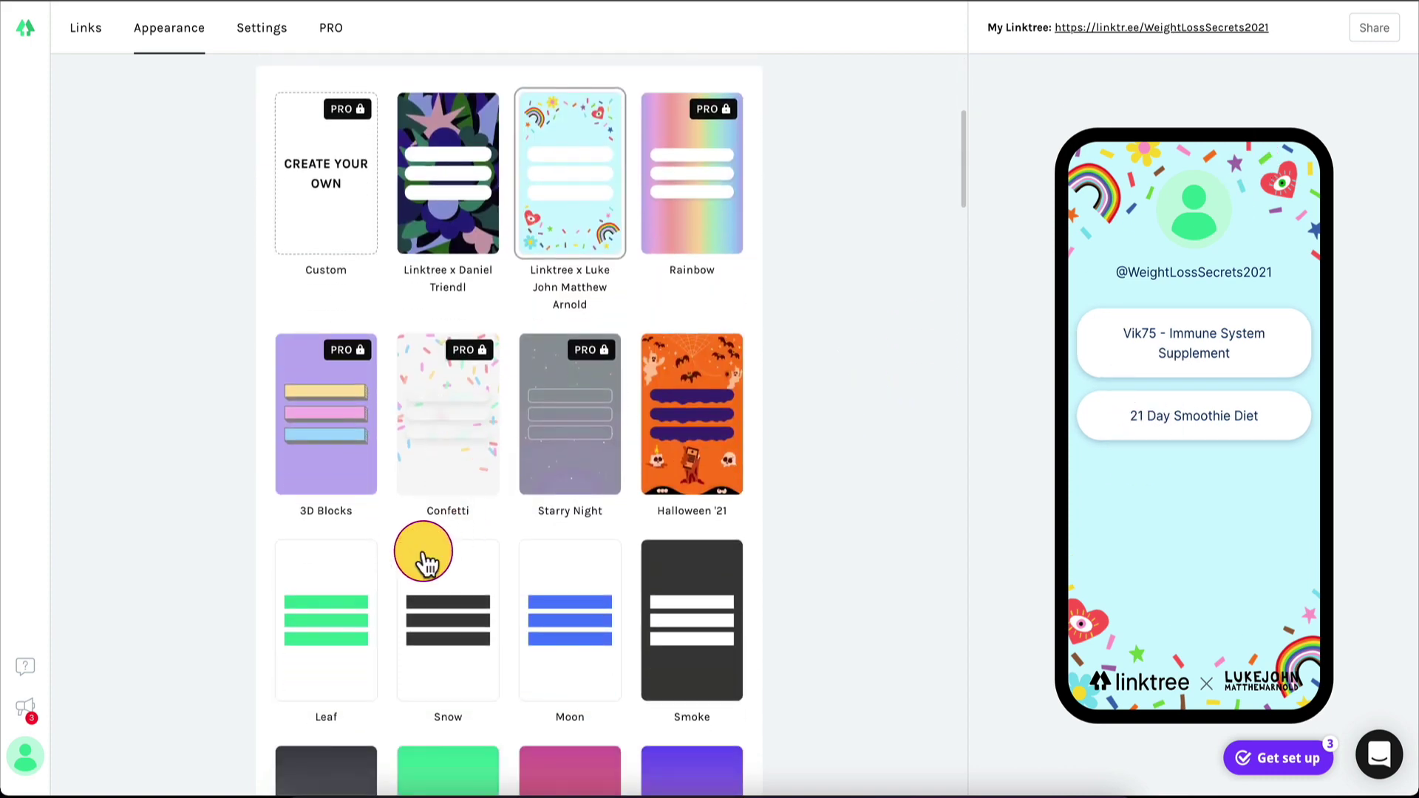
scroll(468, 592, "down", 4)
scroll(467, 591, "down", 6)
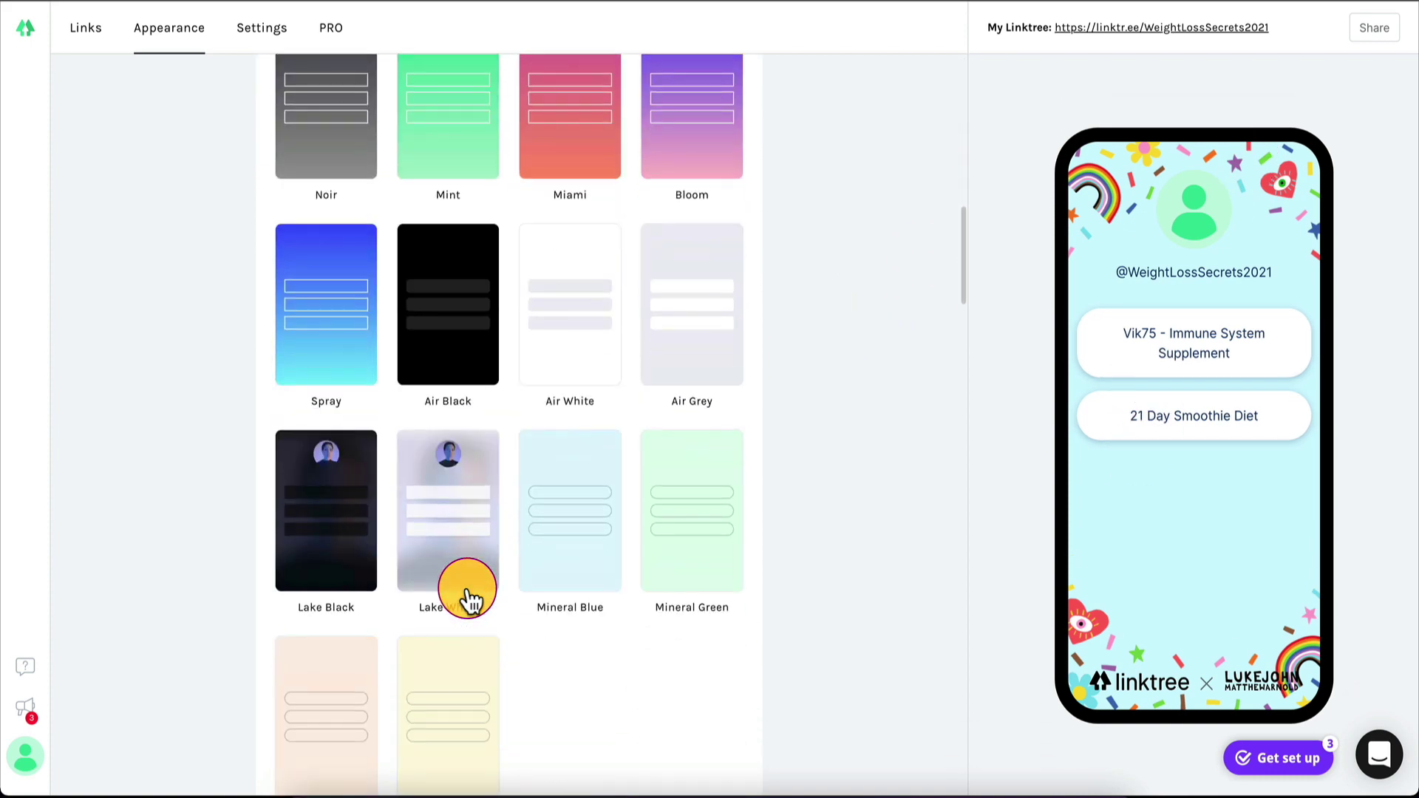
scroll(467, 591, "up", 14)
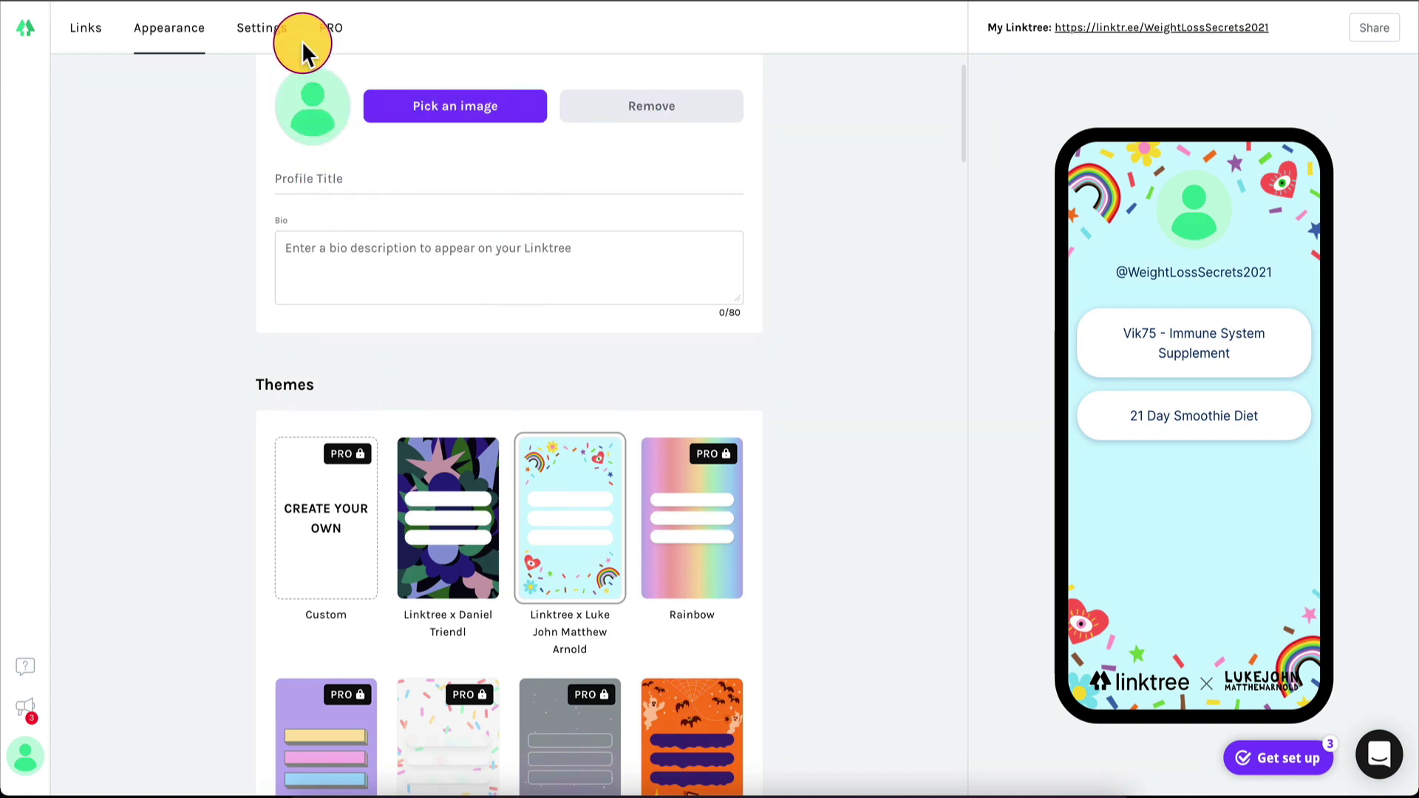
- Review Linktree's settings for the support banner, mailing list, commerce integrations and social icons, and return to the page's links
left_click(267, 33)
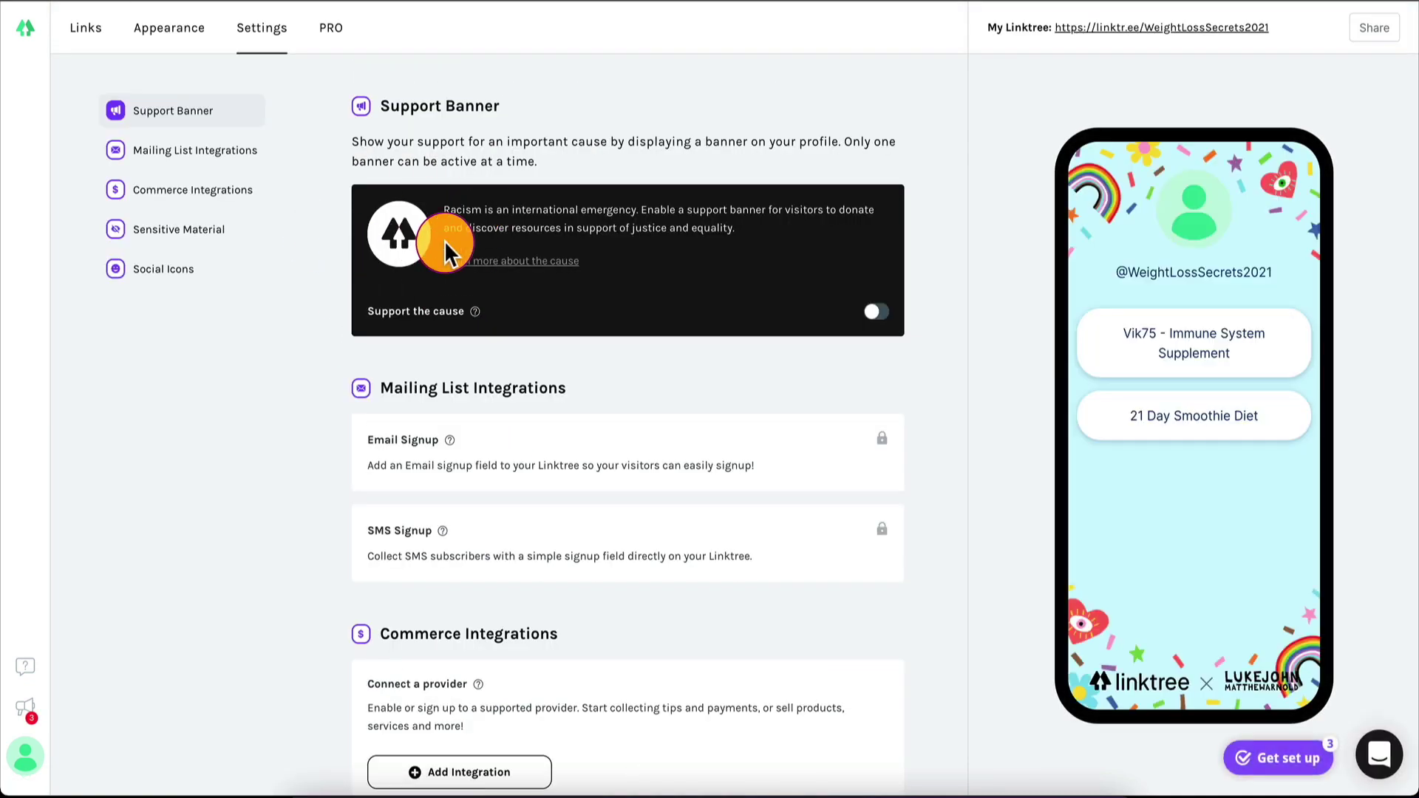
scroll(464, 290, "down", 1)
scroll(464, 289, "up", 1)
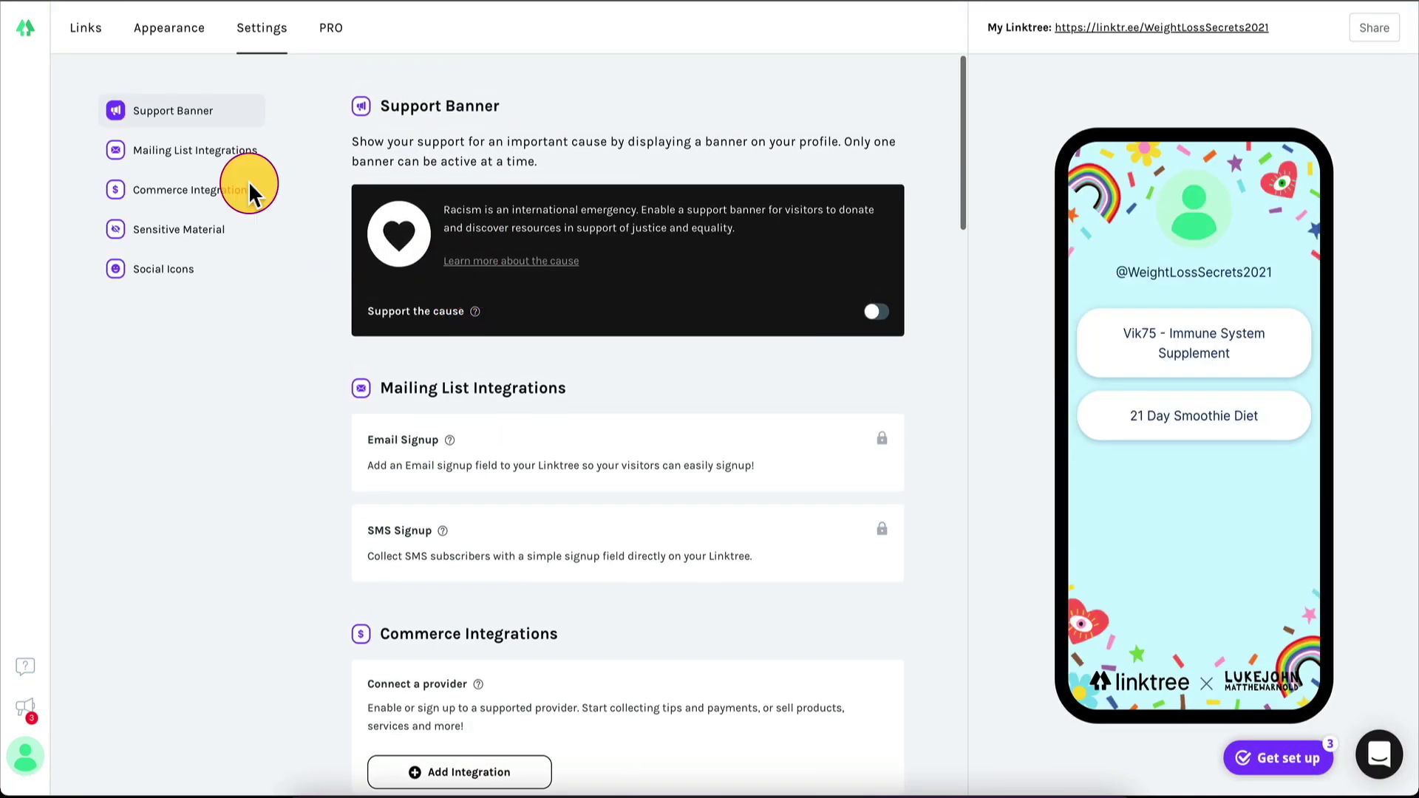
scroll(536, 168, "down", 15)
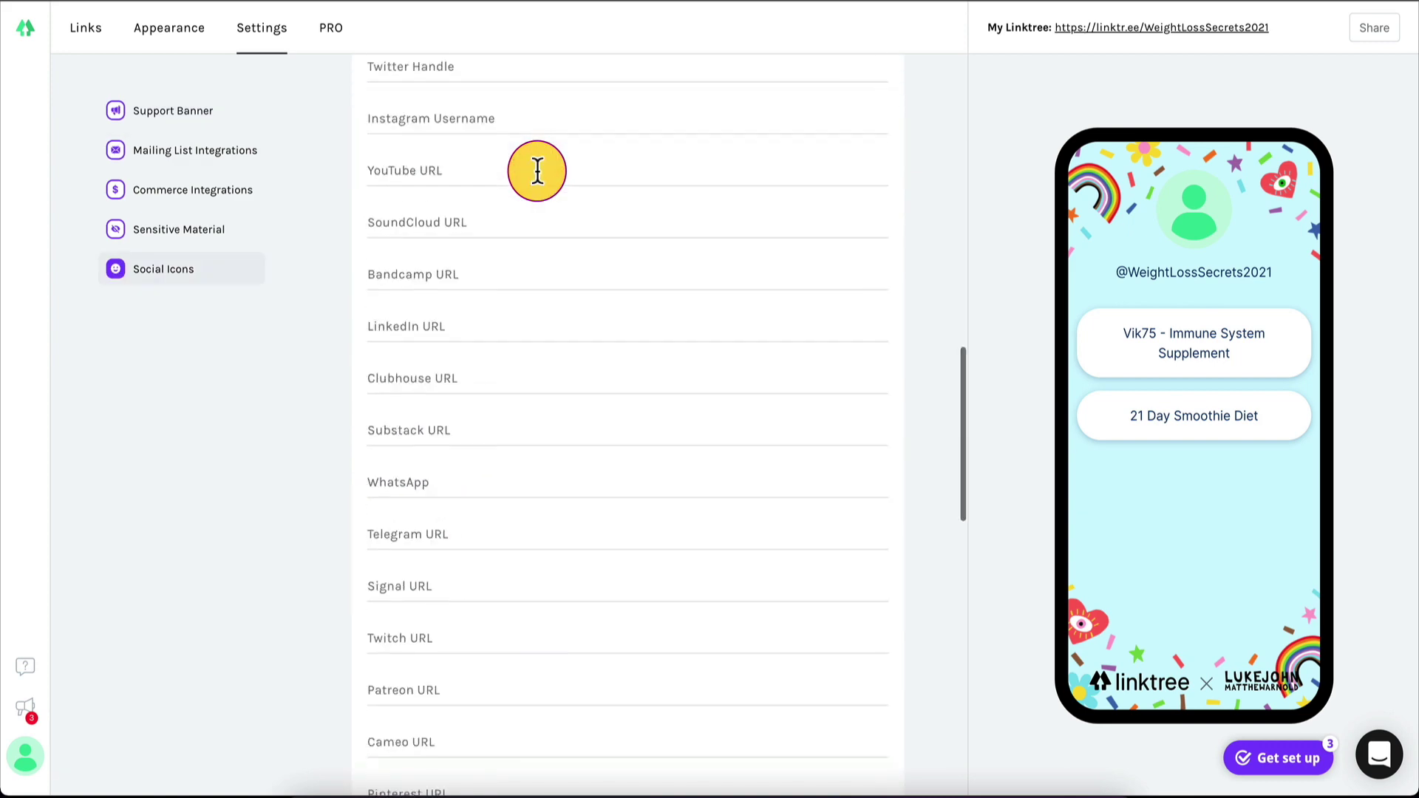
scroll(539, 171, "up", 4)
scroll(476, 117, "up", 12)
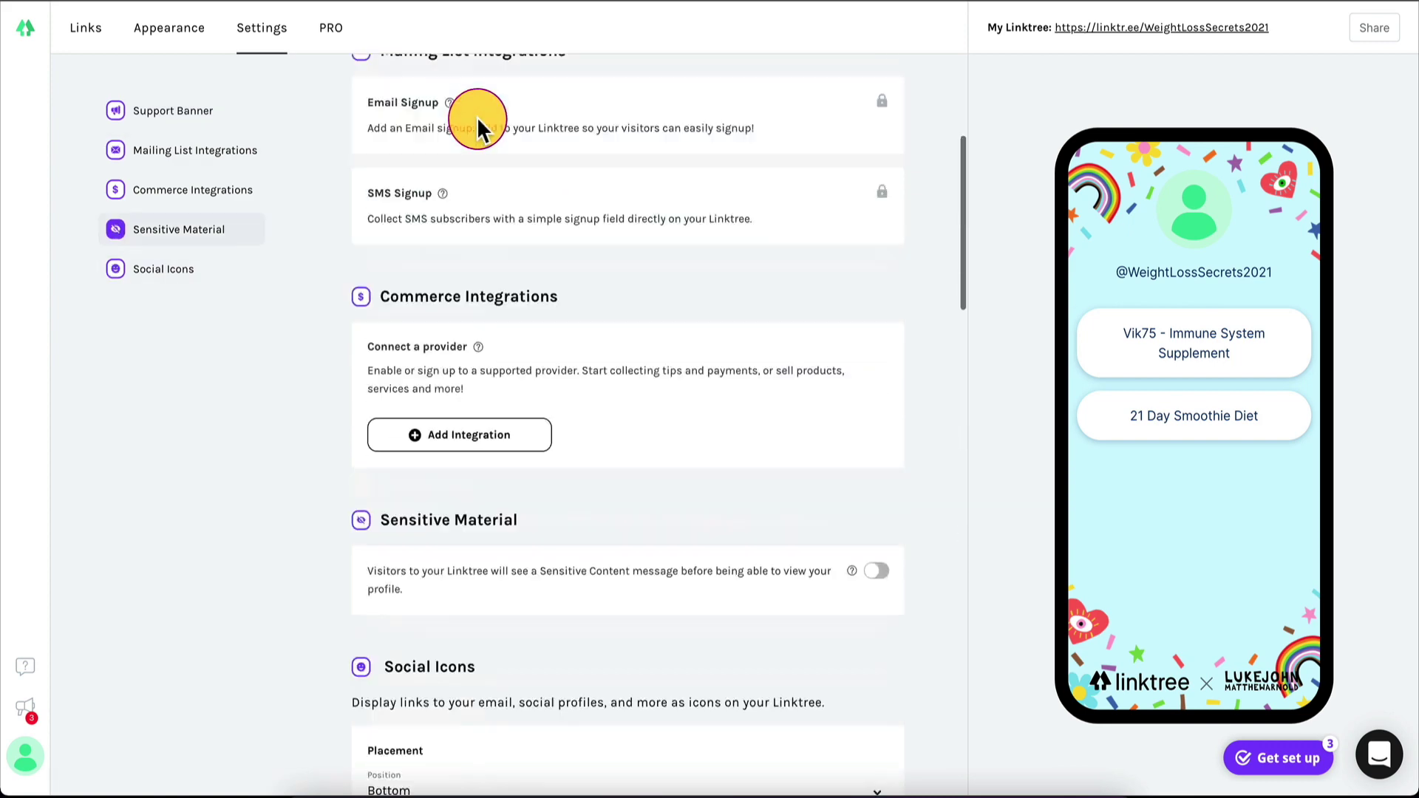
left_click(158, 27)
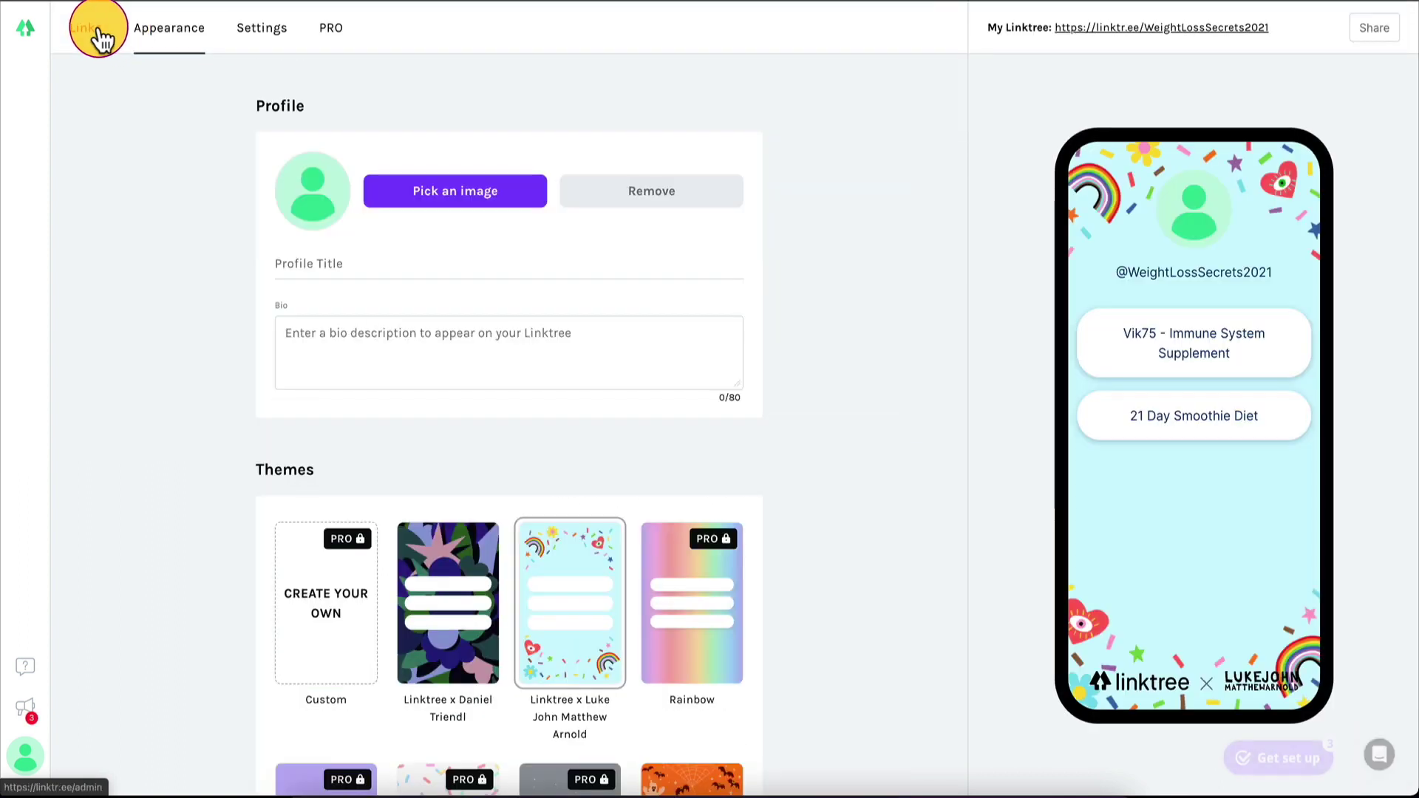
left_click(94, 32)
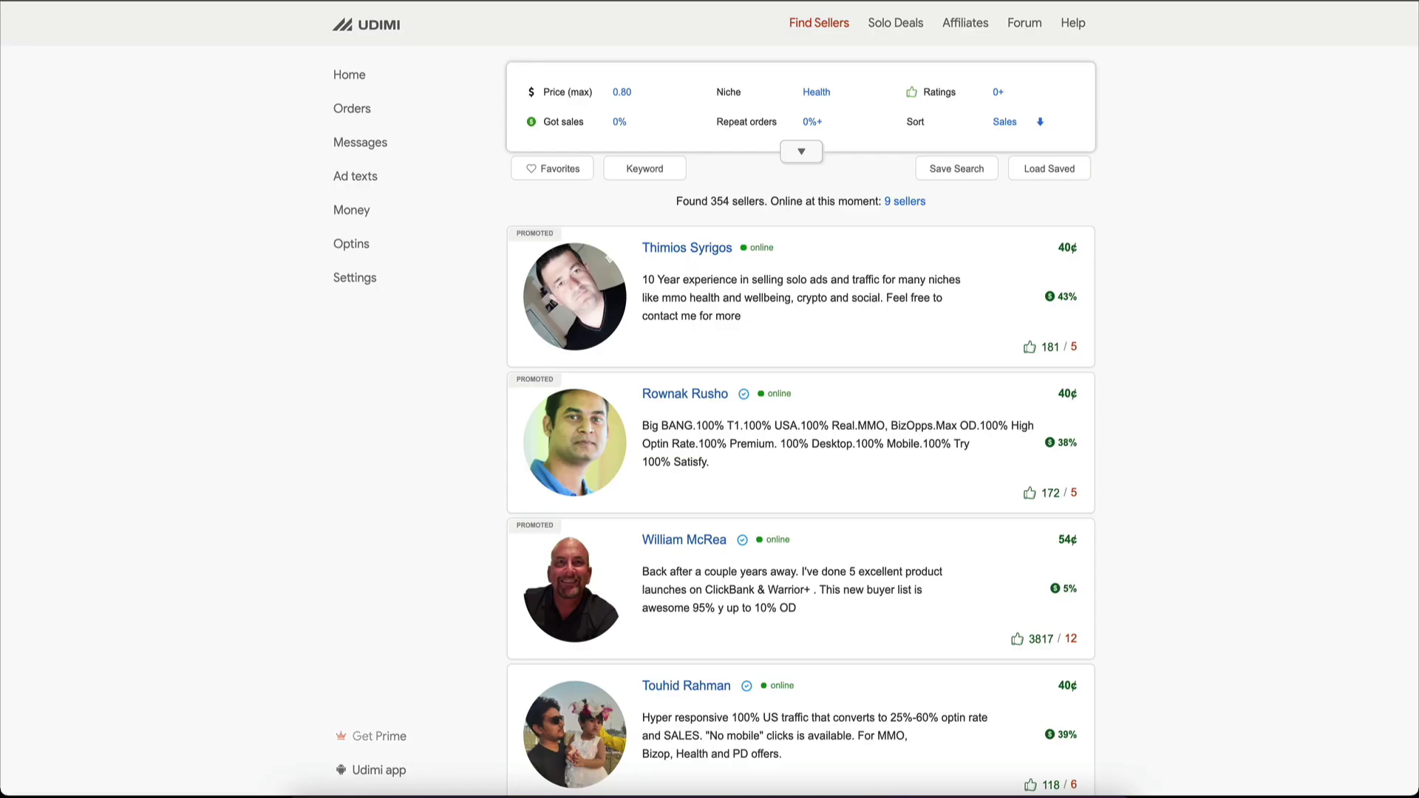
- On Udimi, open the seller search from the home page, check the maximum price filter and choose the Health niche
left_click(366, 29)
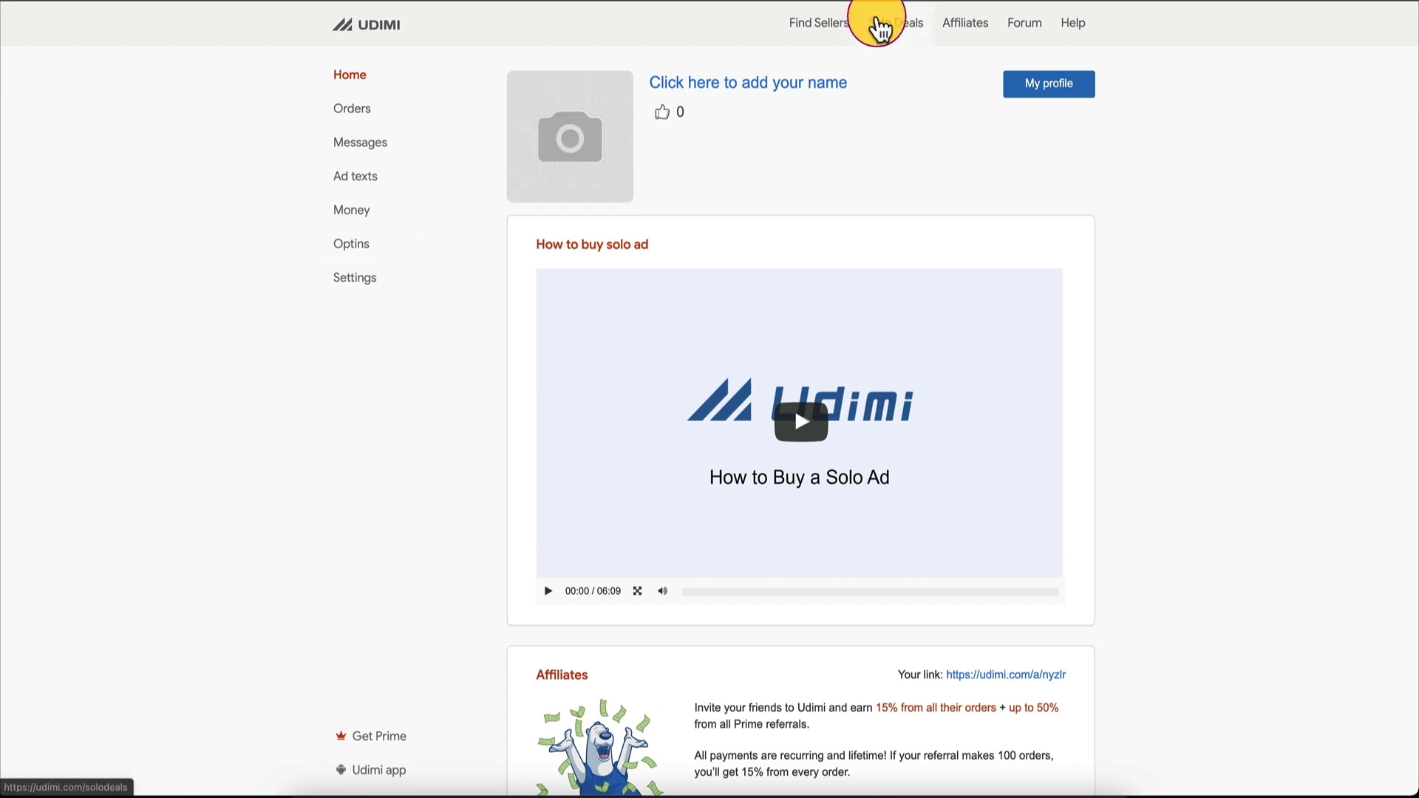
left_click(823, 26)
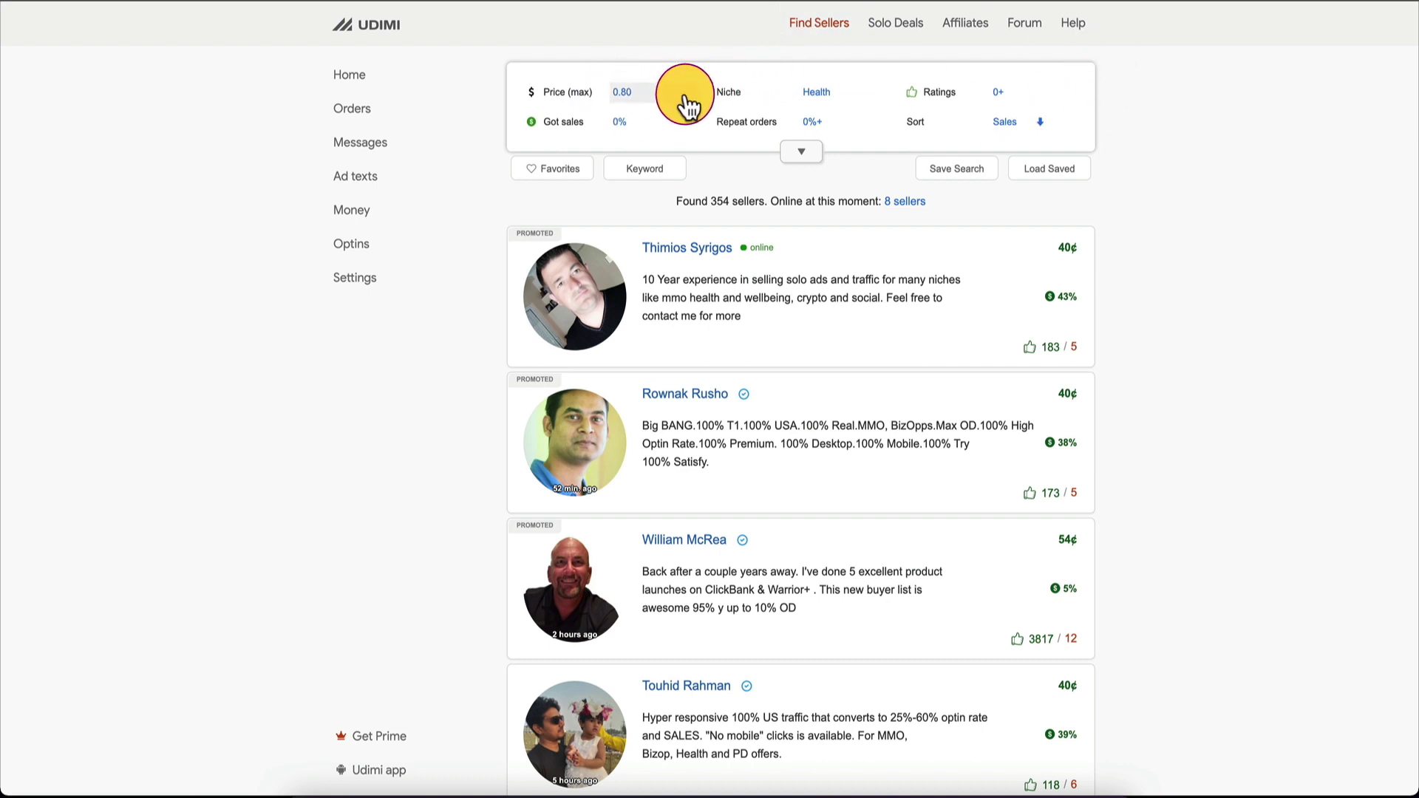
left_click(626, 94)
left_click(639, 67)
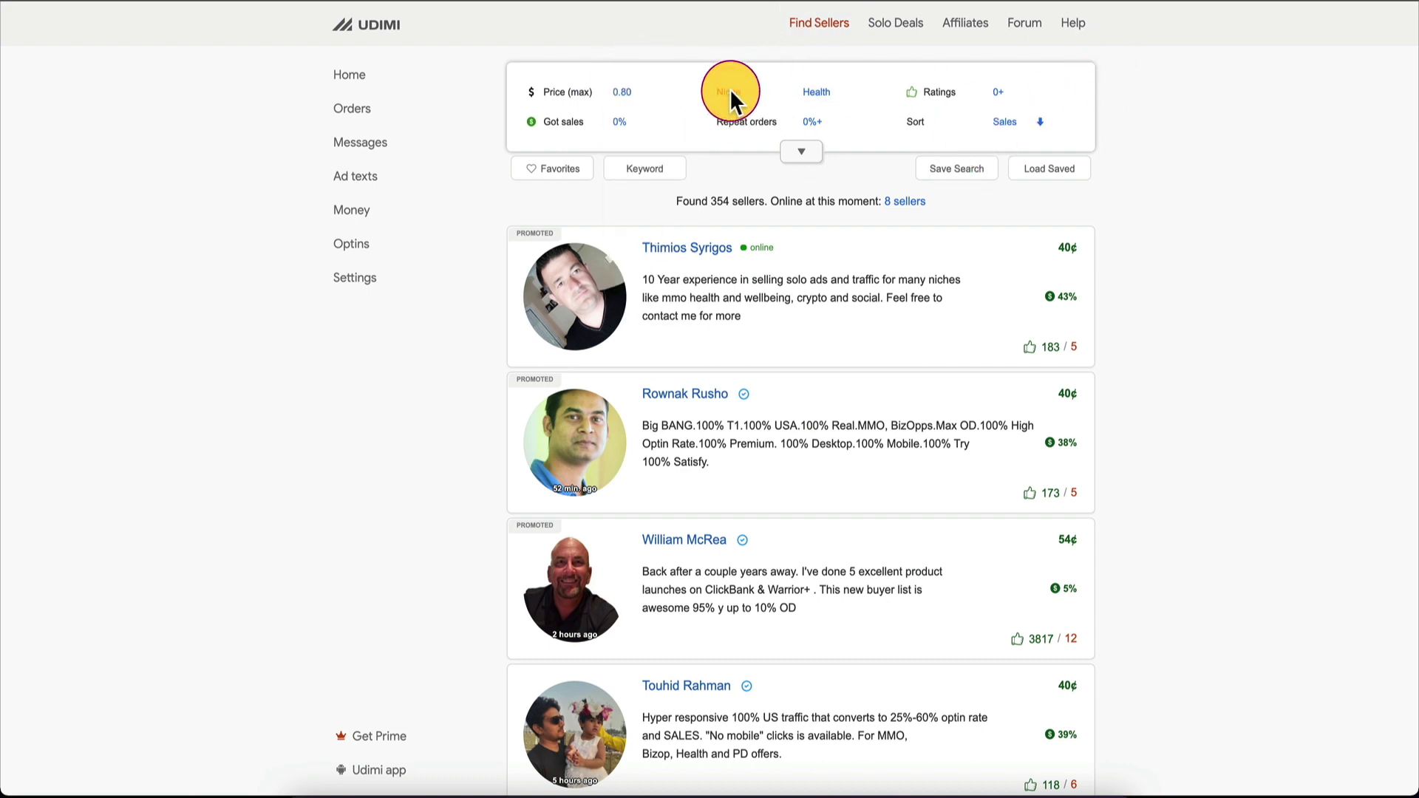
left_click(818, 94)
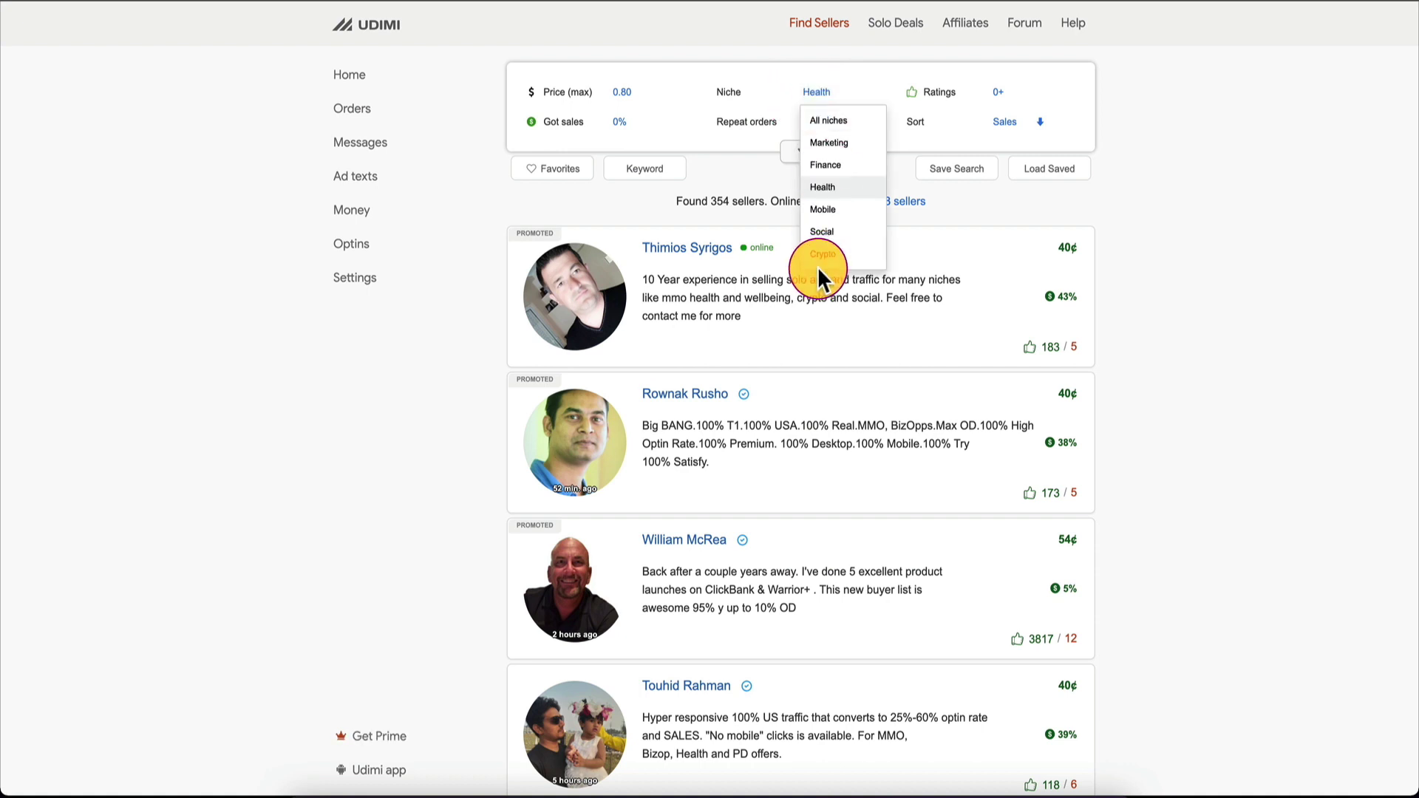
left_click(836, 192)
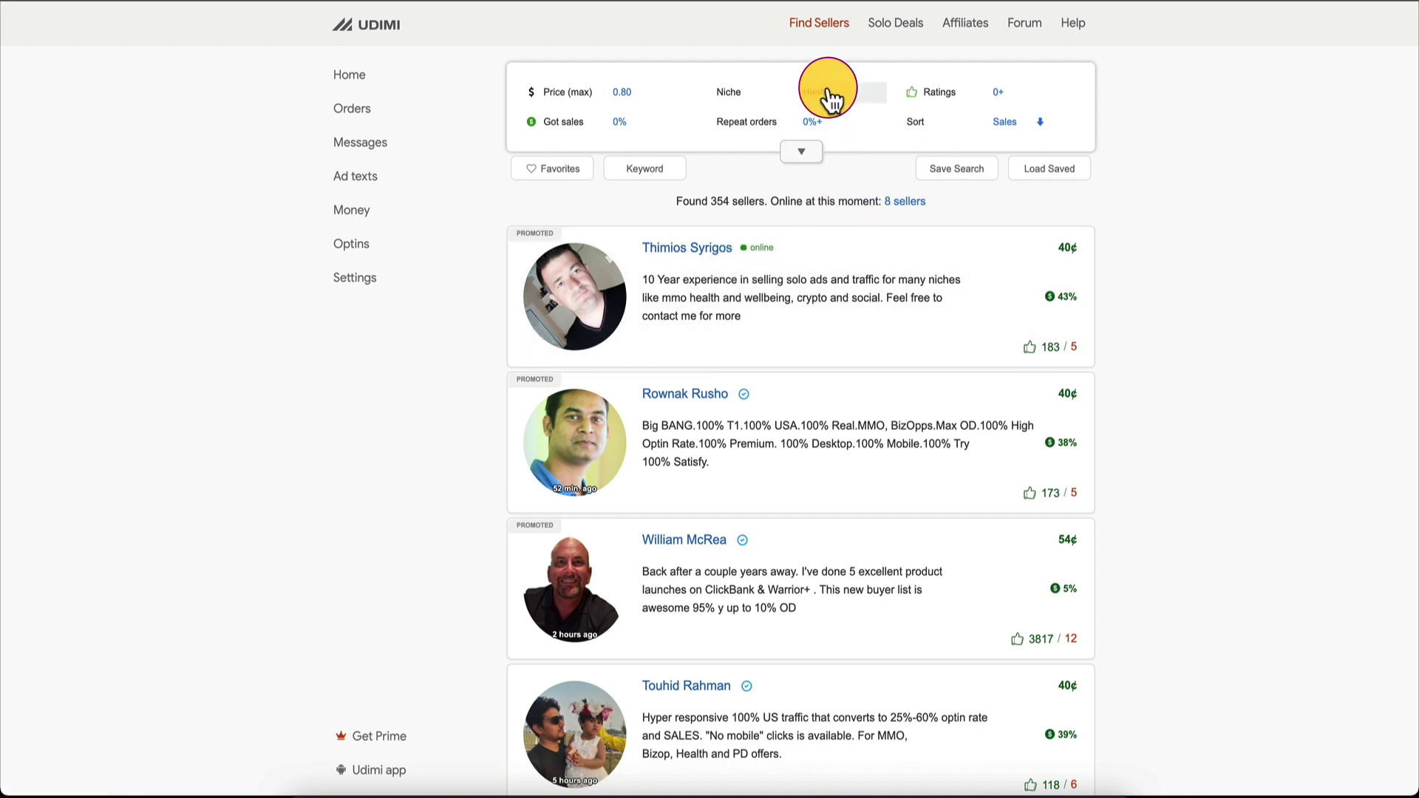
- Browse the Health niche solo ad sellers and open the profile of the online seller charging 50¢ for US-only traffic
scroll(712, 296, "down", 2)
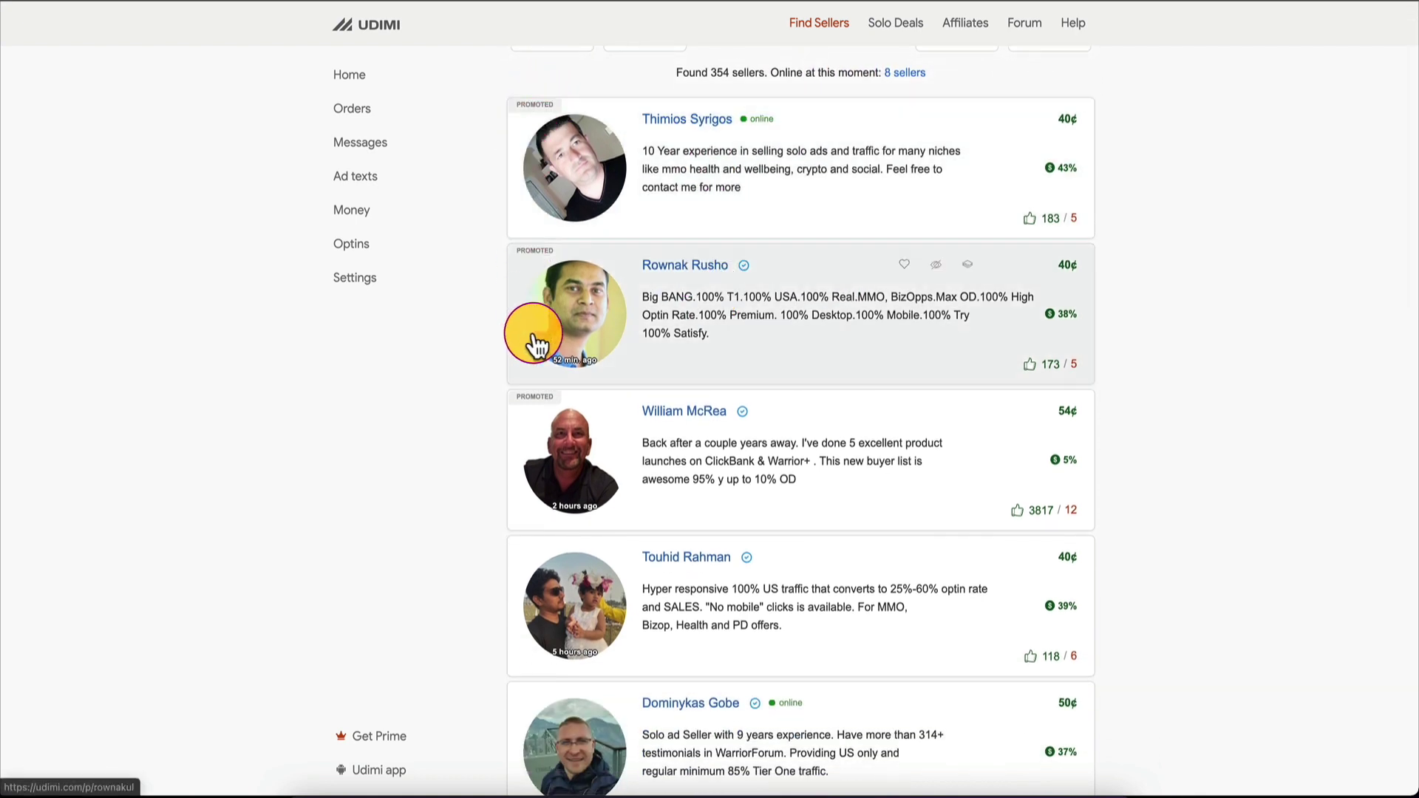
scroll(586, 463, "down", 2)
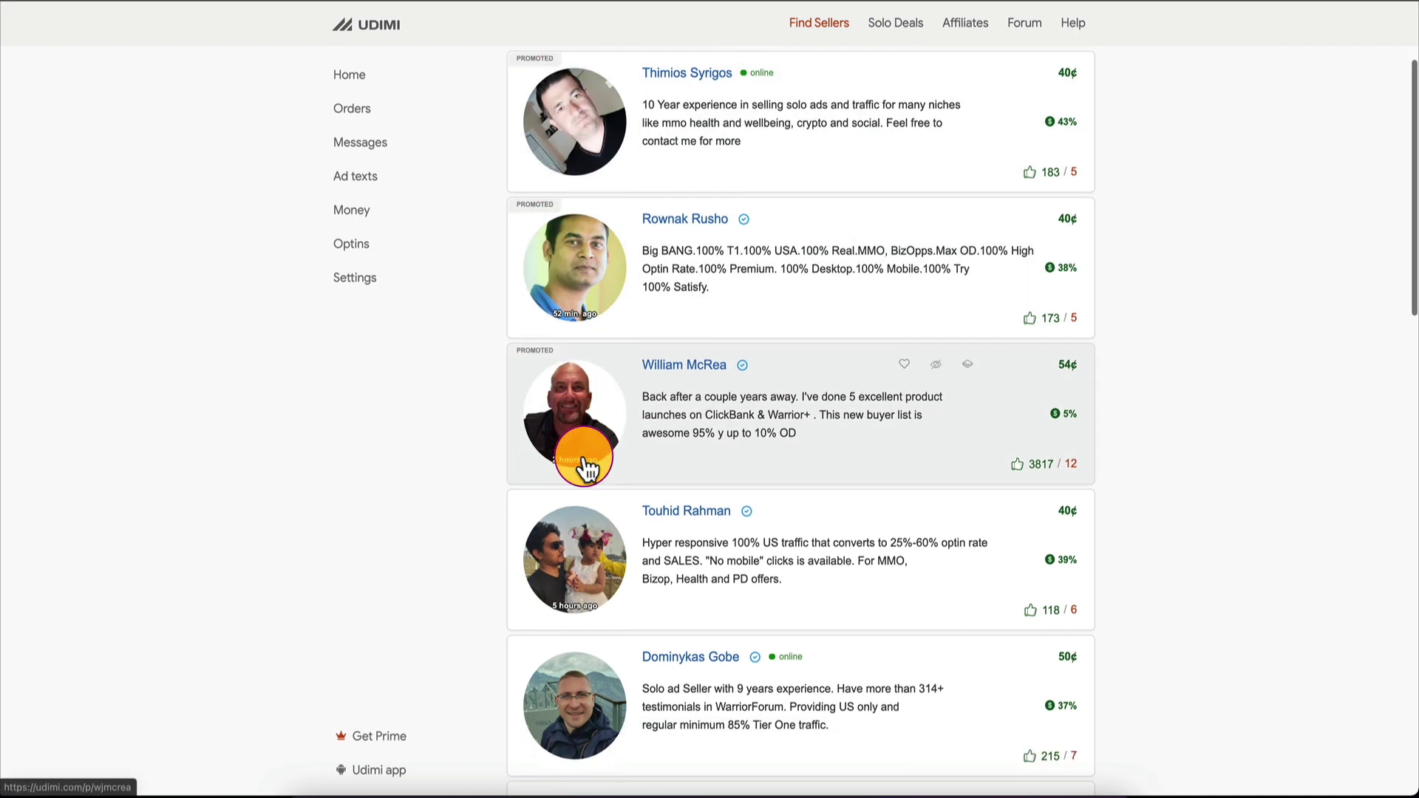
scroll(640, 316, "up", 2)
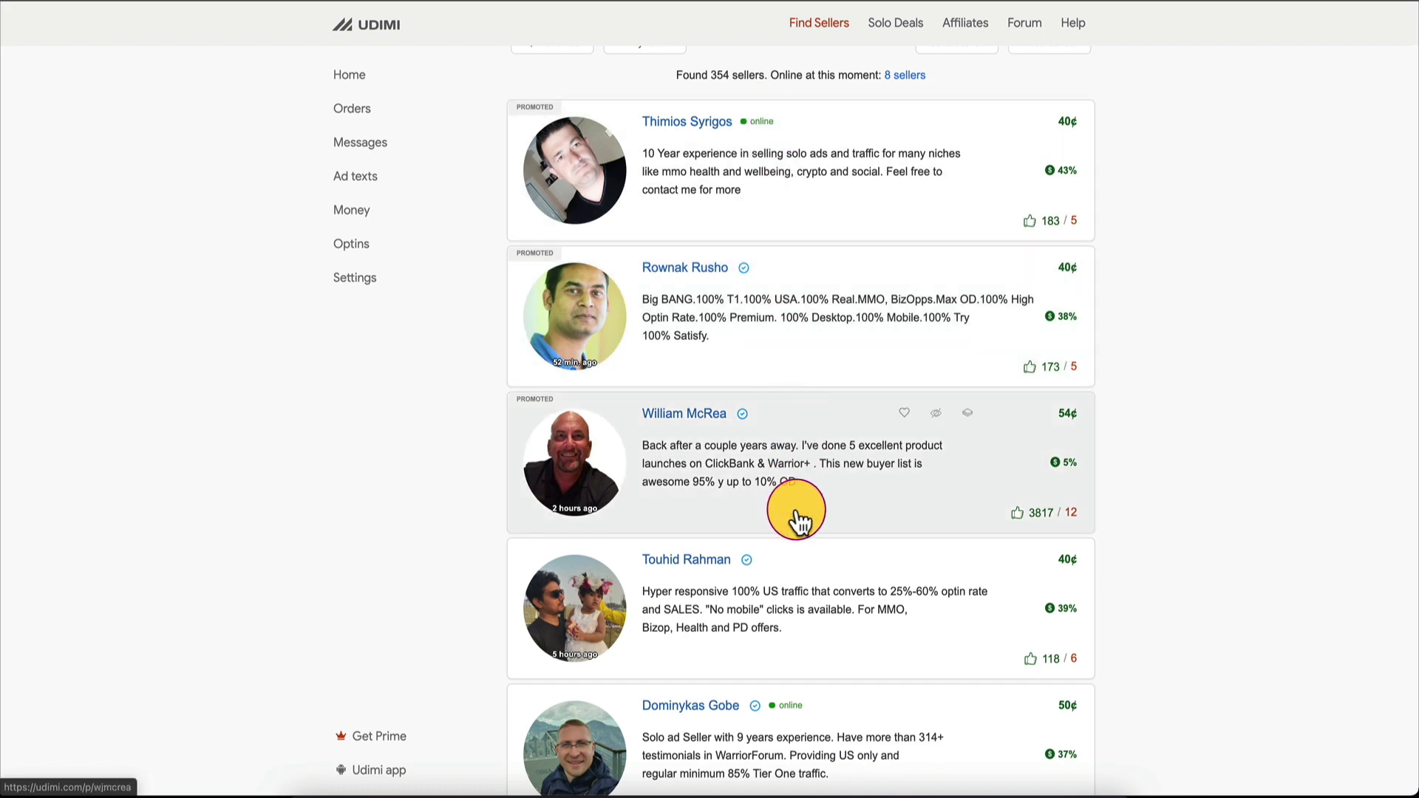
scroll(796, 521, "down", 2)
scroll(800, 545, "down", 2)
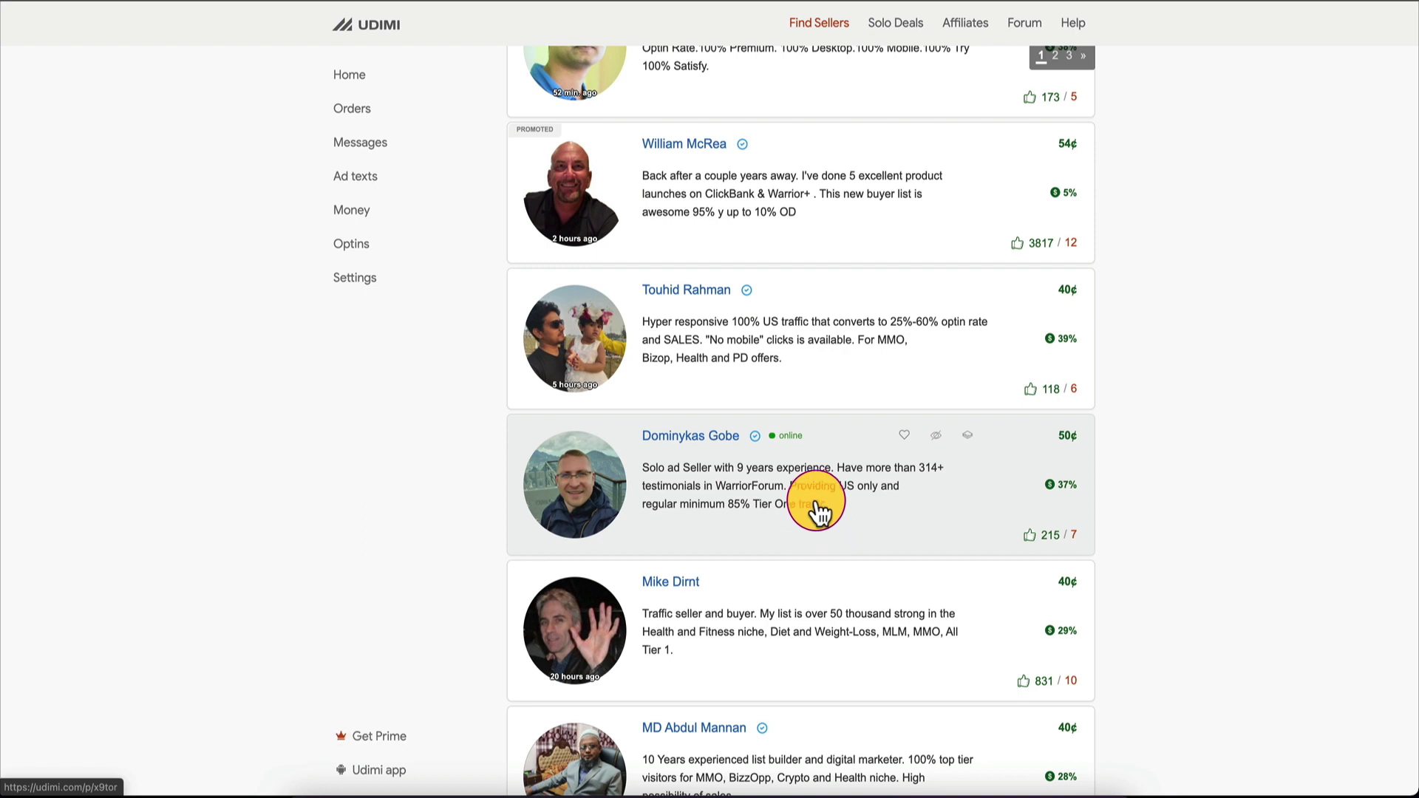
left_click(816, 456)
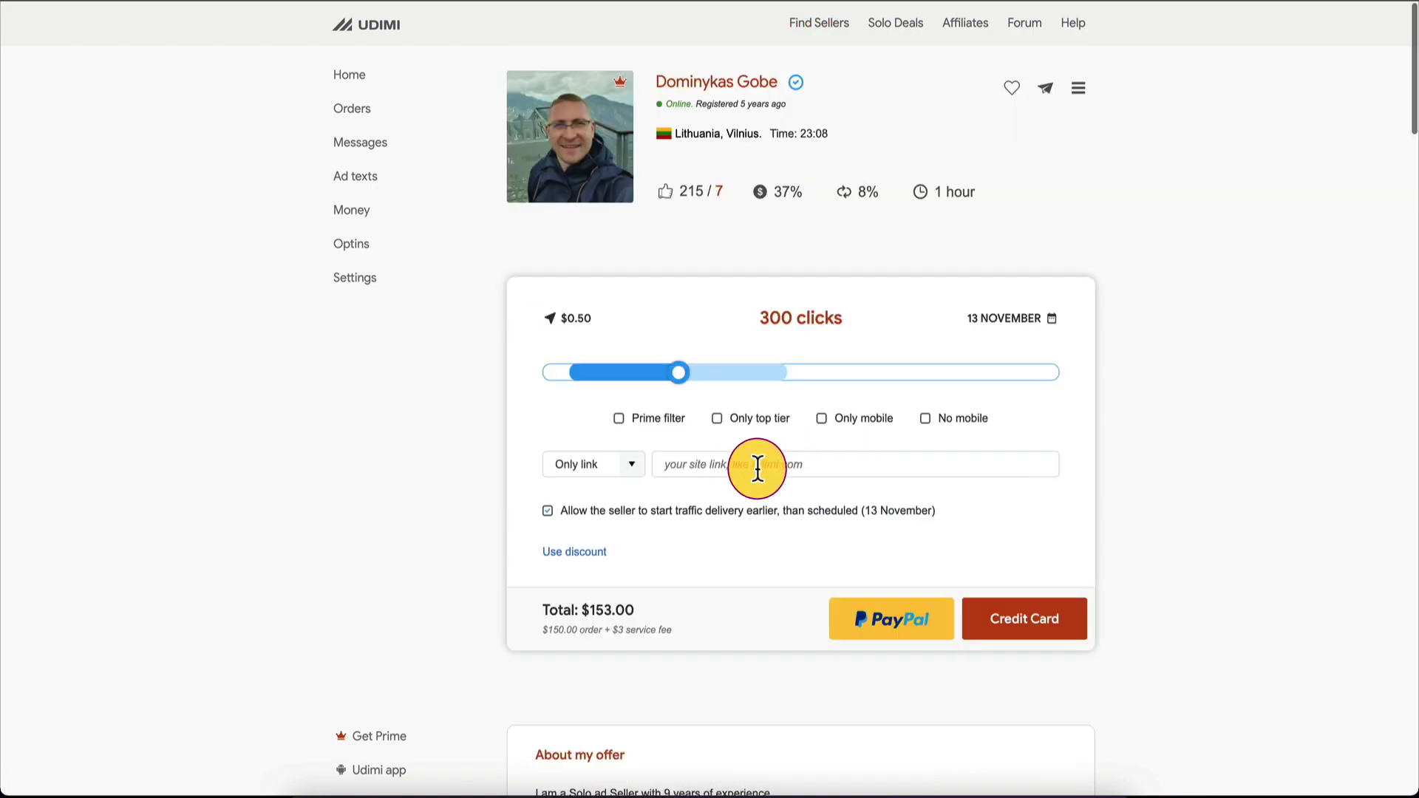
- Review the seller's profile, including the click order form and offer description
scroll(466, 402, "down", 5)
scroll(466, 402, "up", 5)
scroll(466, 402, "down", 1)
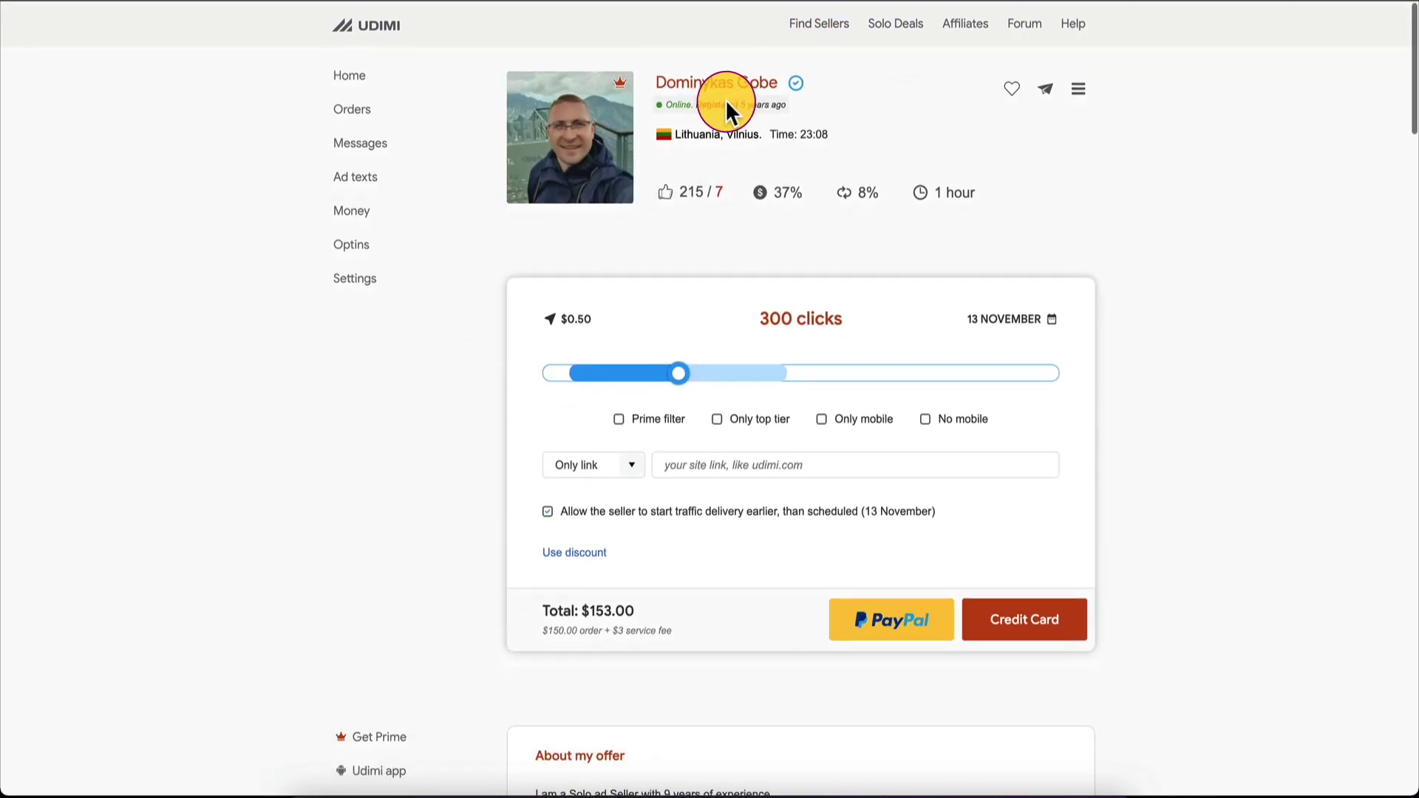
- Examine the seller's average traffic geography, including the top tier country breakdown and individual countries' click shares on the map
scroll(529, 376, "down", 5)
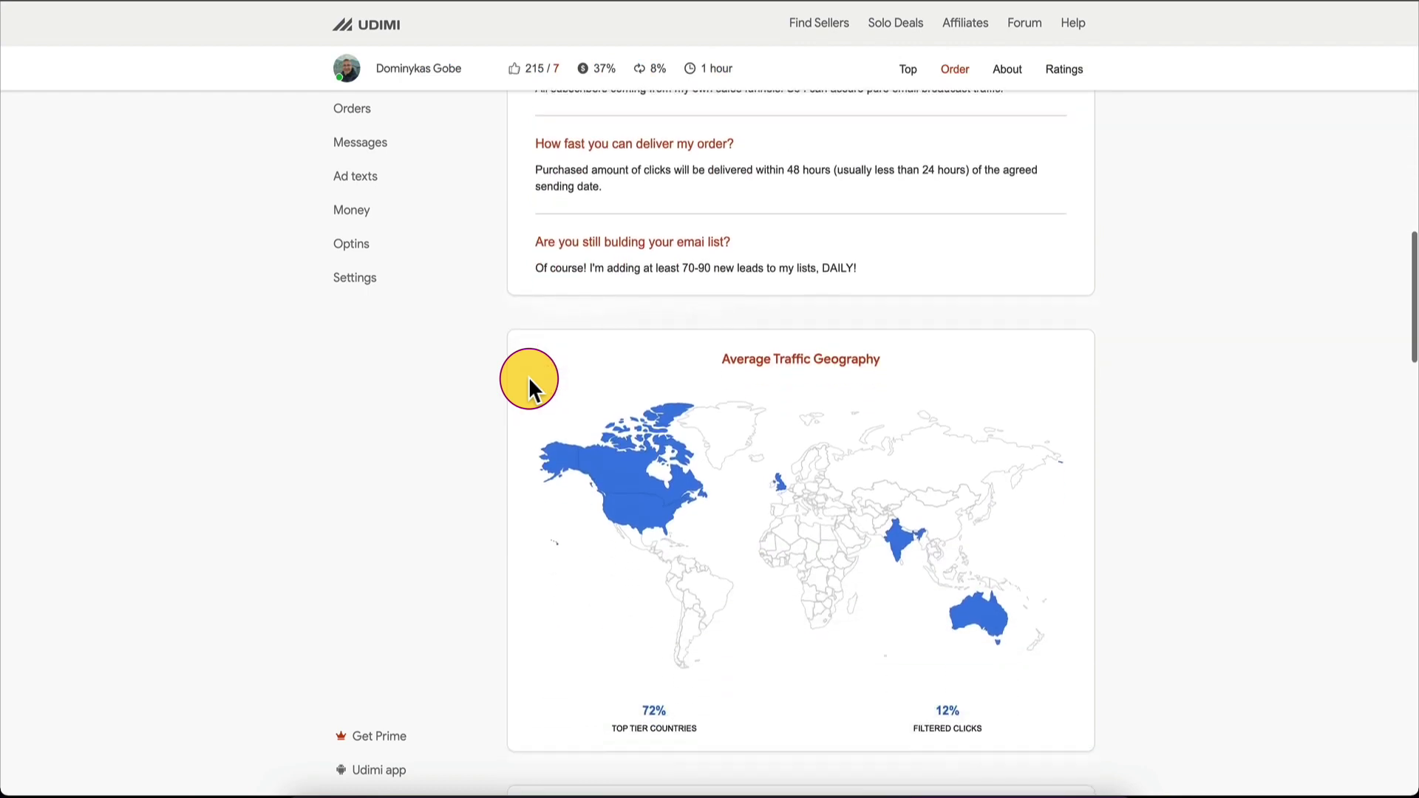
mouse_move(618, 333)
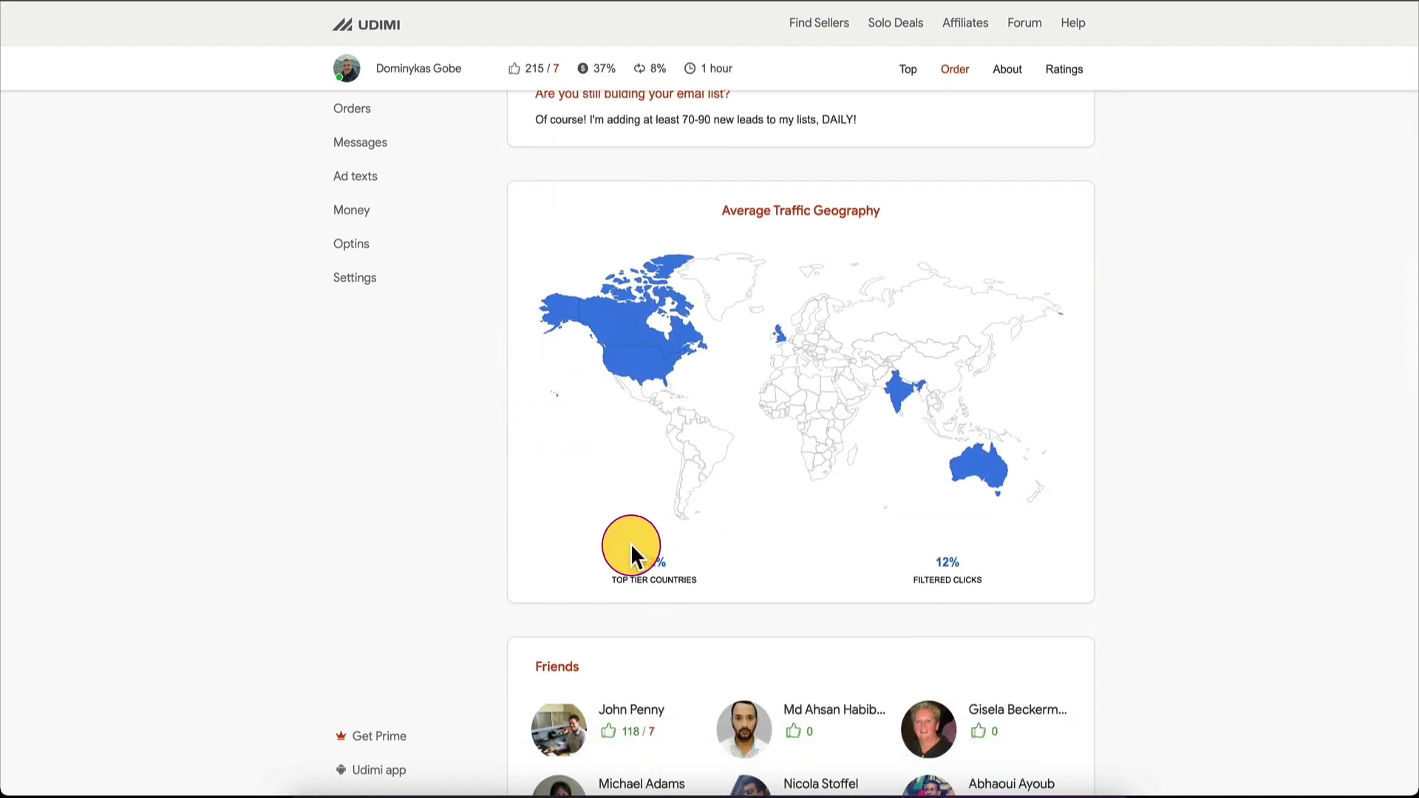
mouse_move(656, 571)
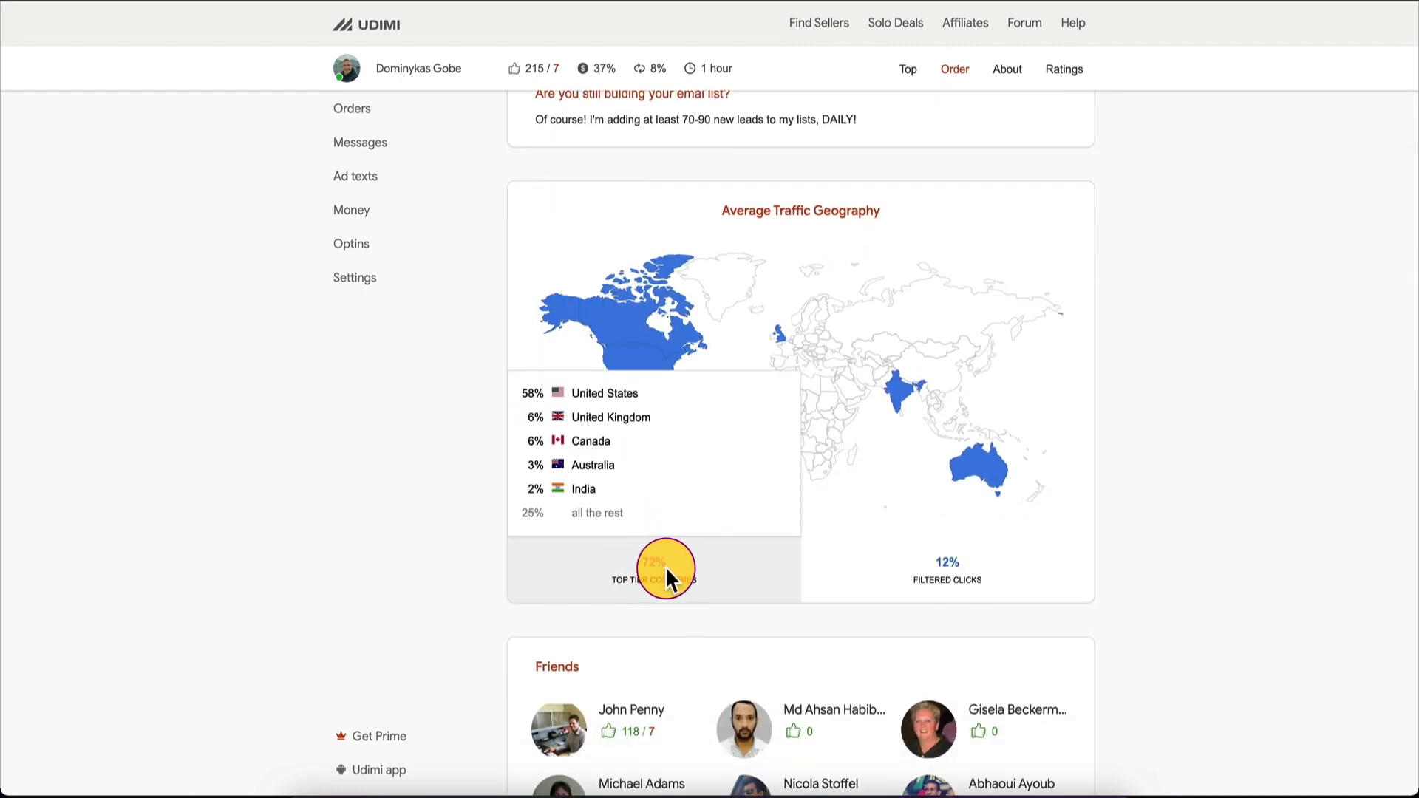
left_click(581, 491)
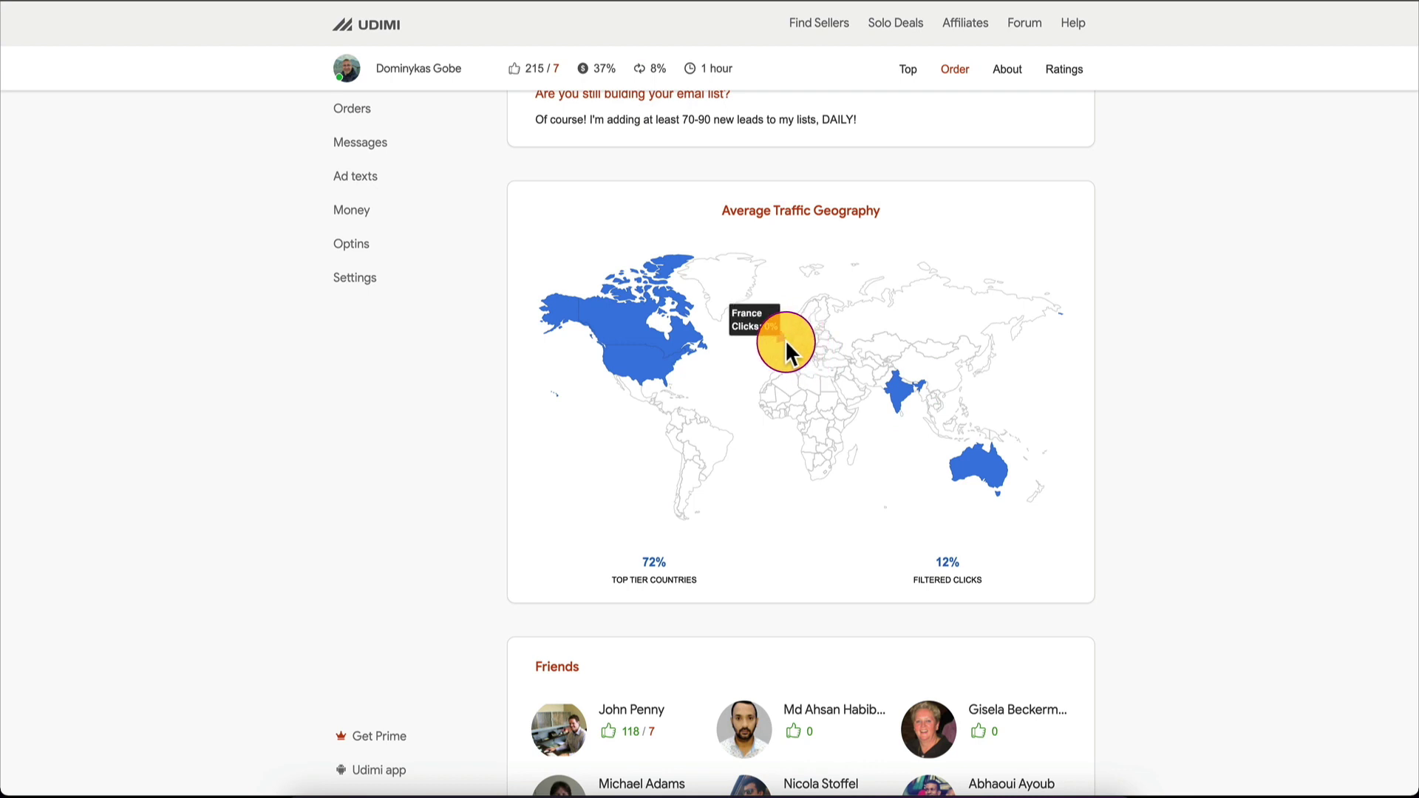
mouse_move(663, 365)
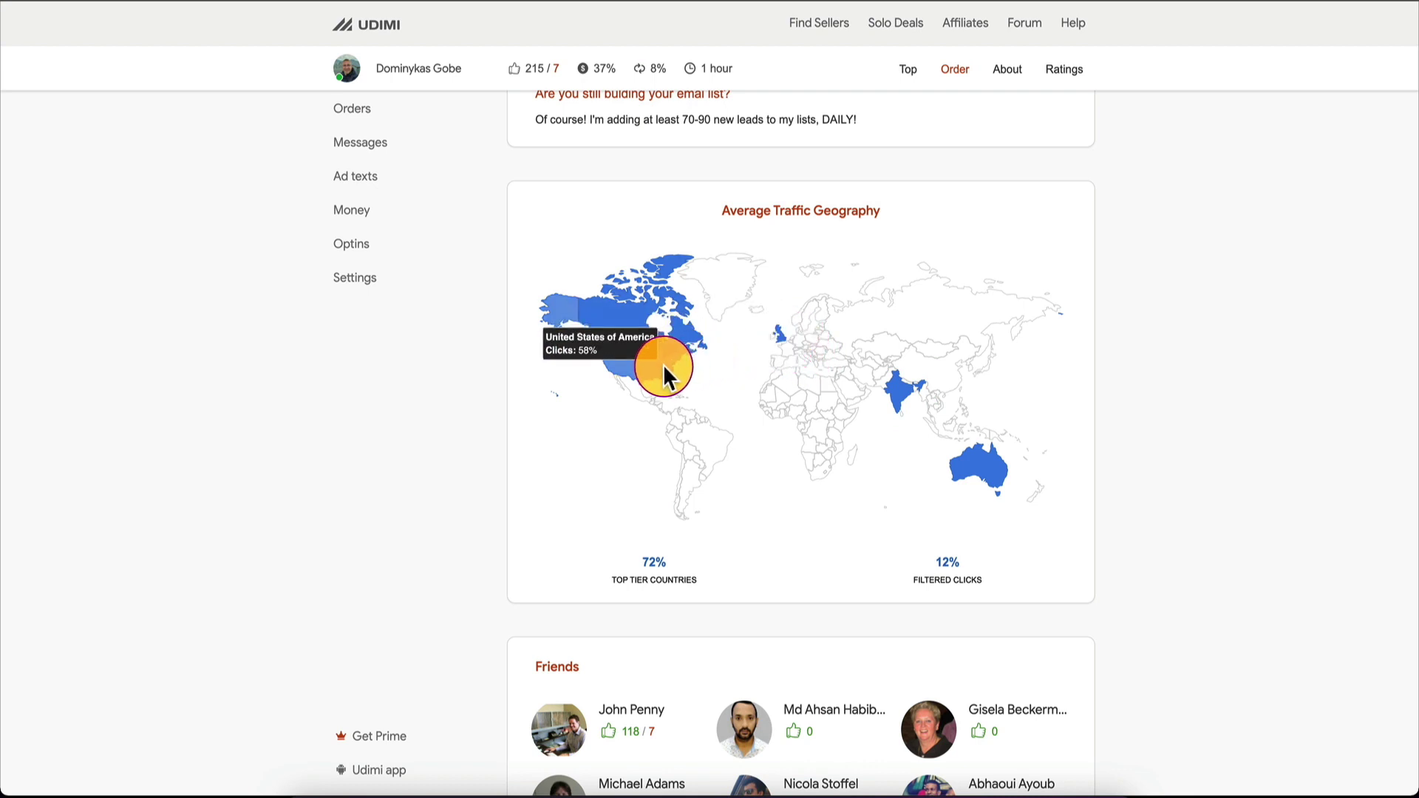
mouse_move(978, 458)
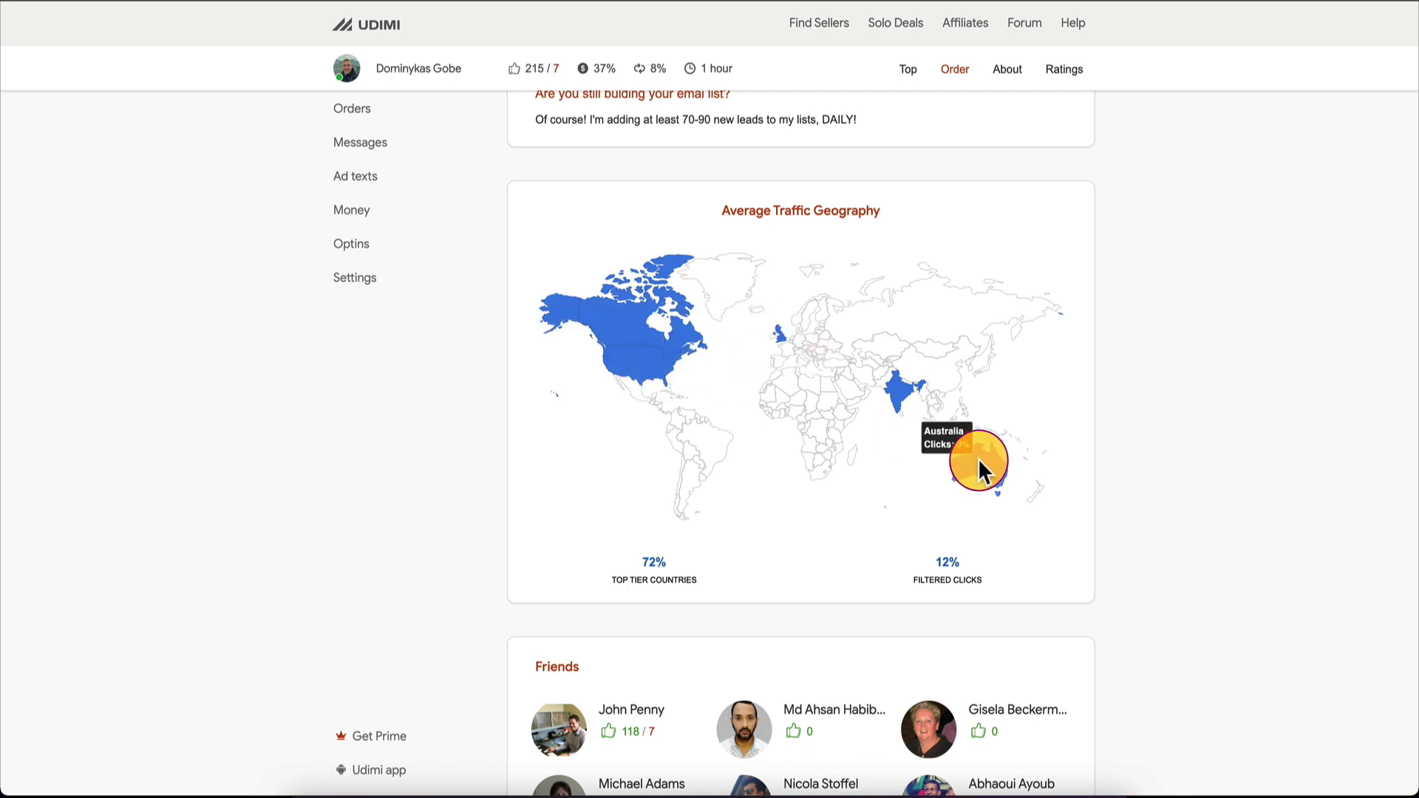
- Look through the seller's friends, video ratings and buyer ratings, and return to the start of the profile
scroll(978, 467, "down", 4)
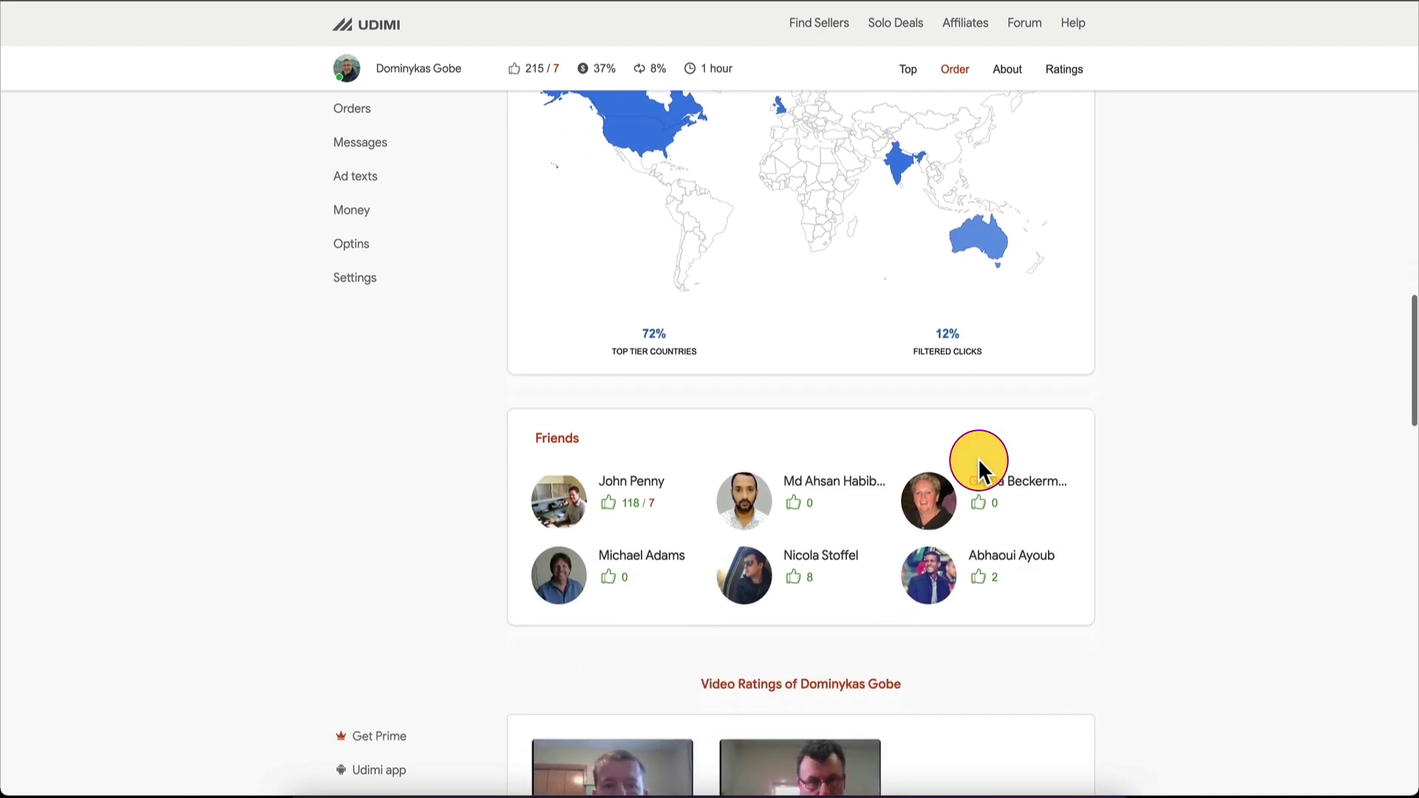
scroll(914, 534, "down", 3)
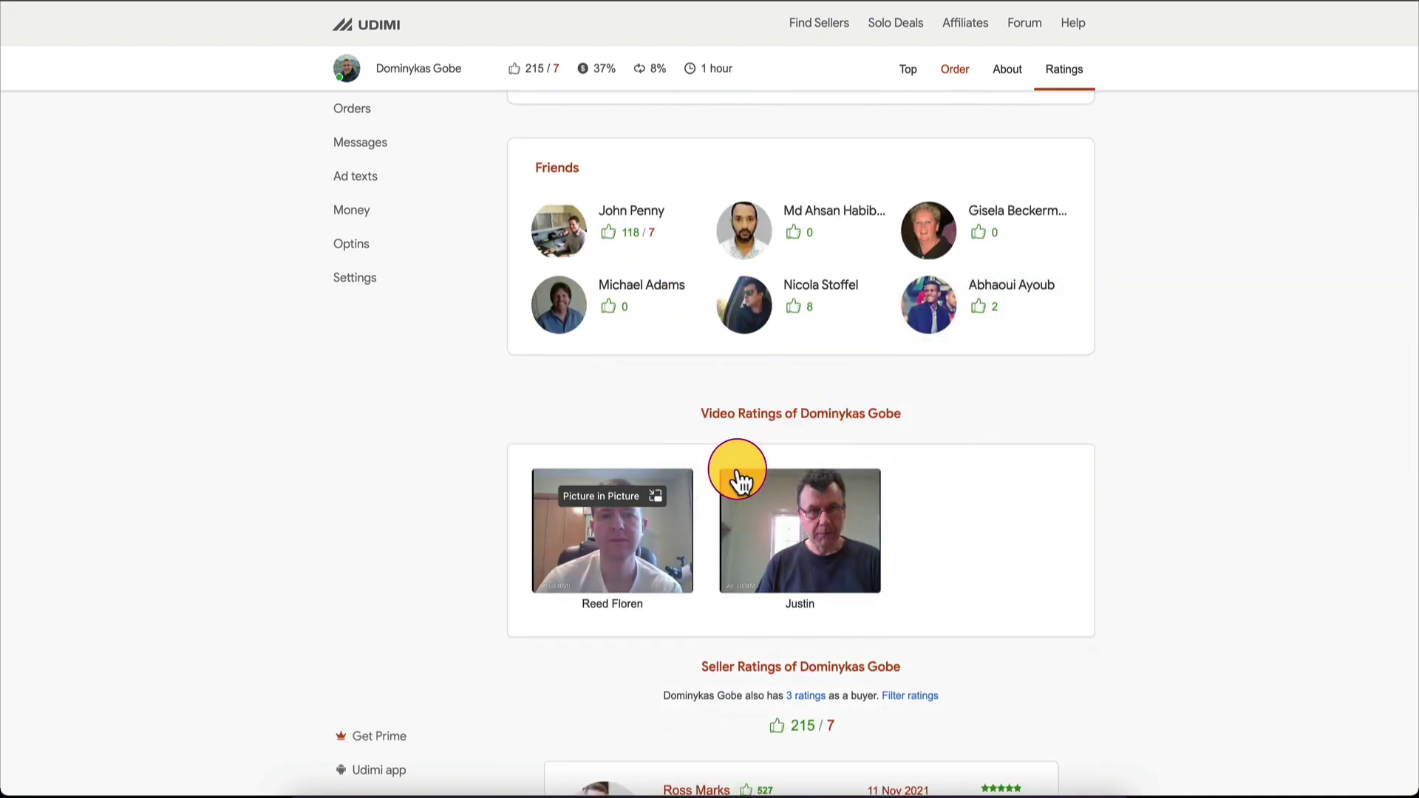
scroll(743, 444, "down", 5)
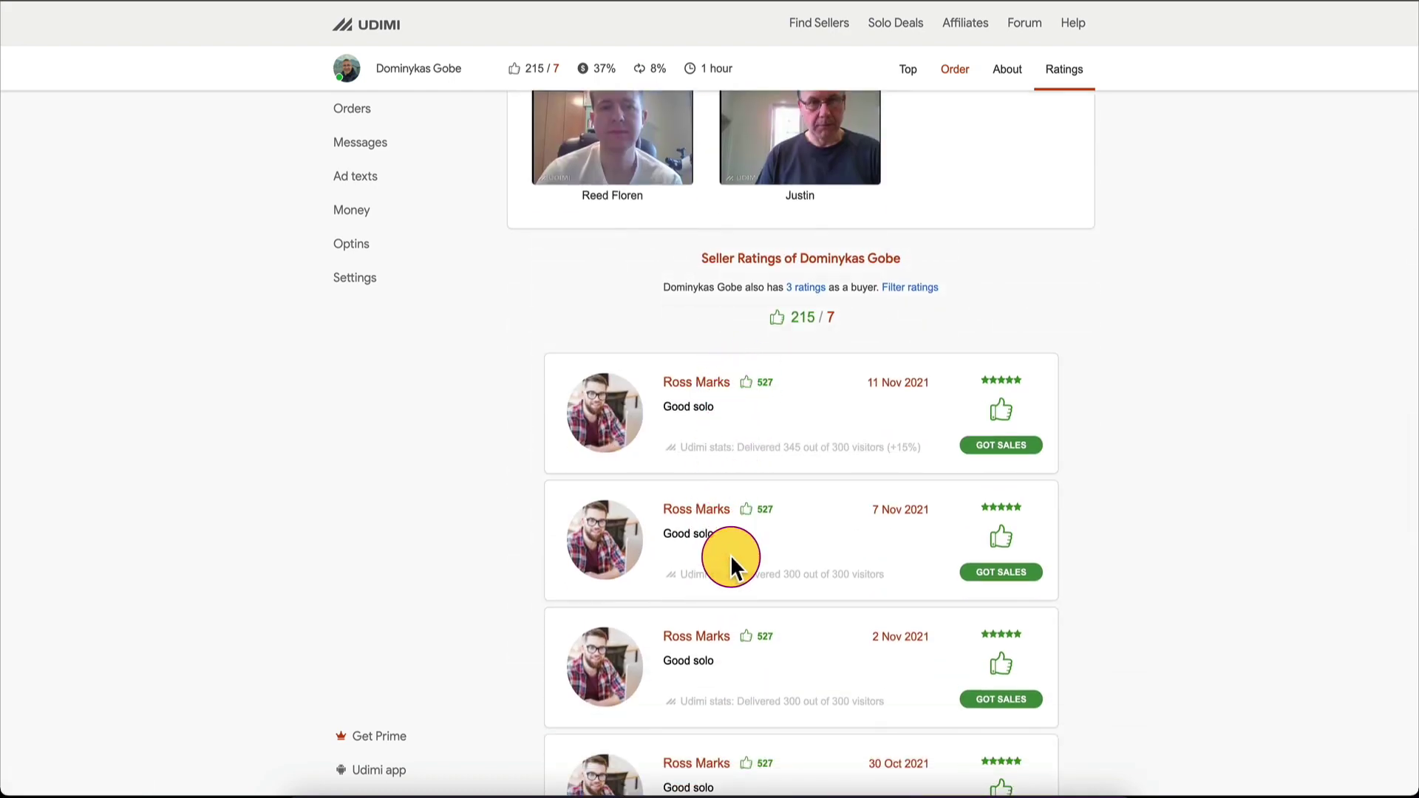
scroll(731, 559, "down", 2)
scroll(730, 554, "up", 15)
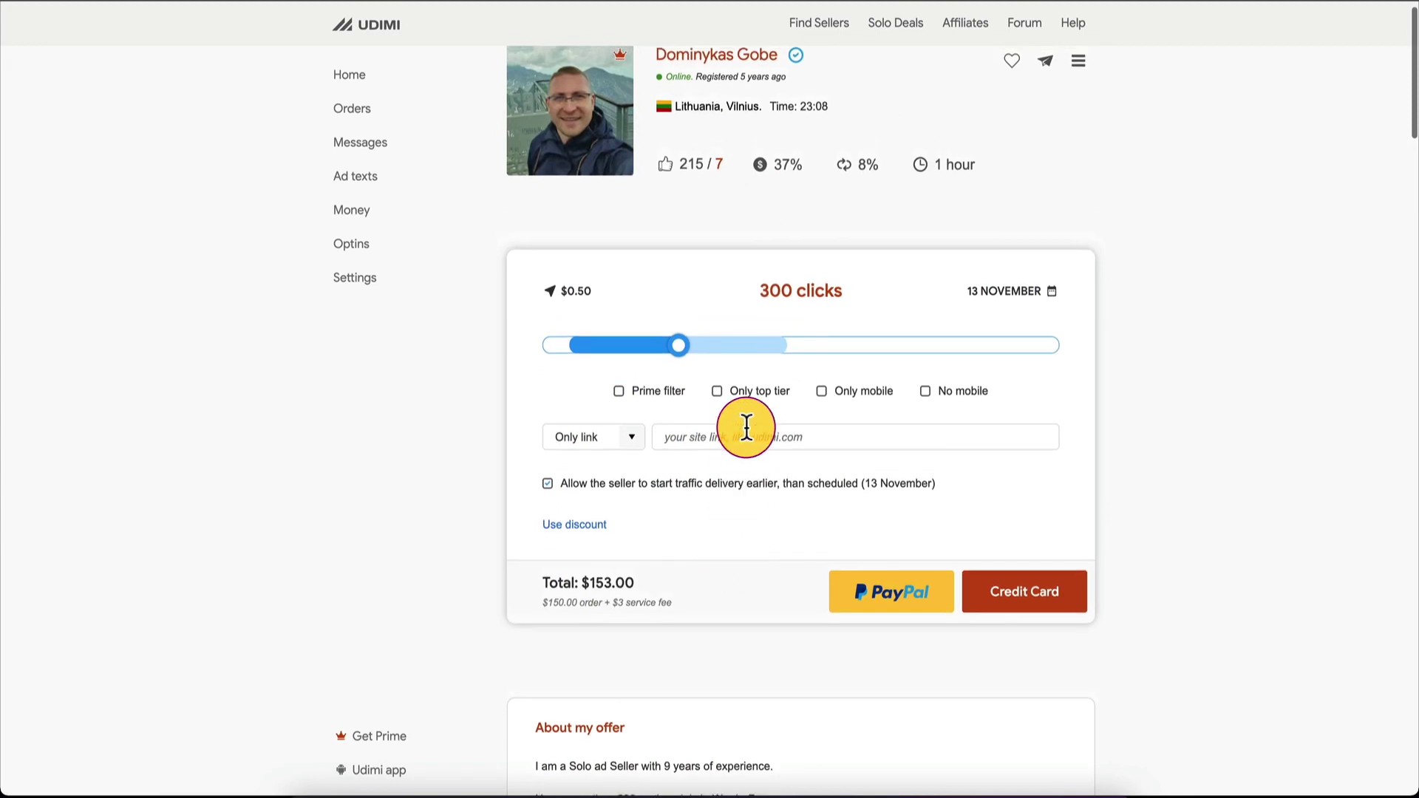
- Check the seller's profile statistics for buyer ratings, sales, repeat orders and average order acceptance time
mouse_move(810, 142)
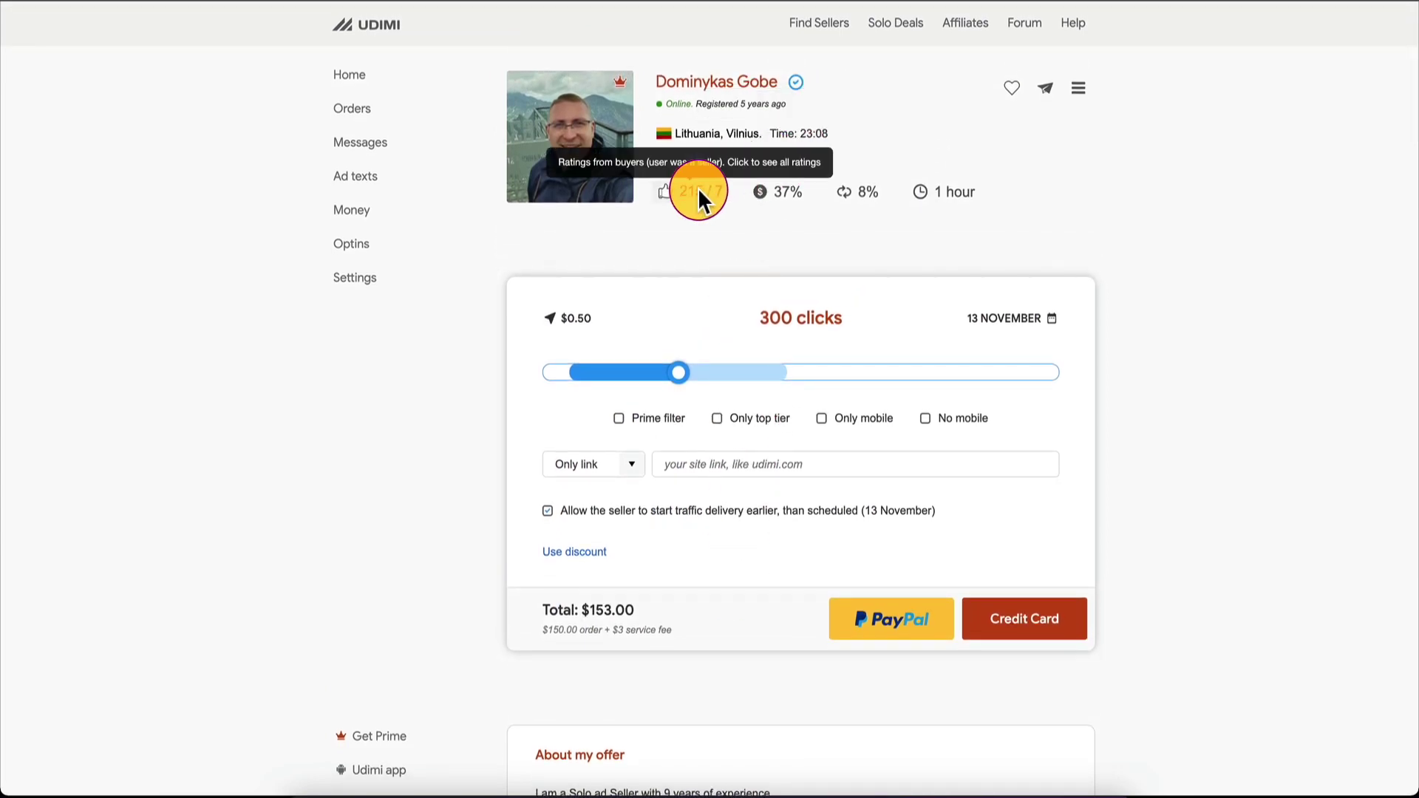
mouse_move(692, 190)
mouse_move(780, 193)
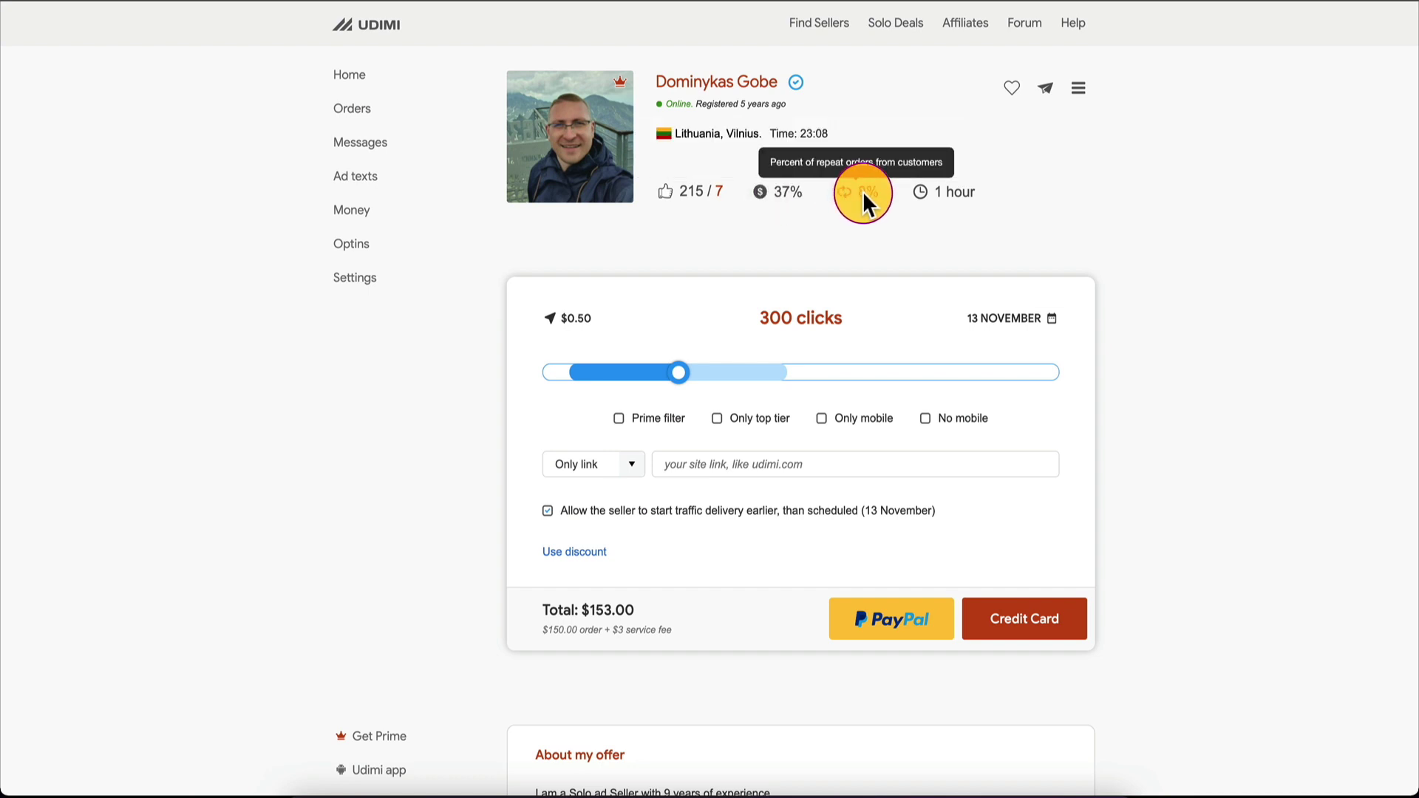
mouse_move(947, 189)
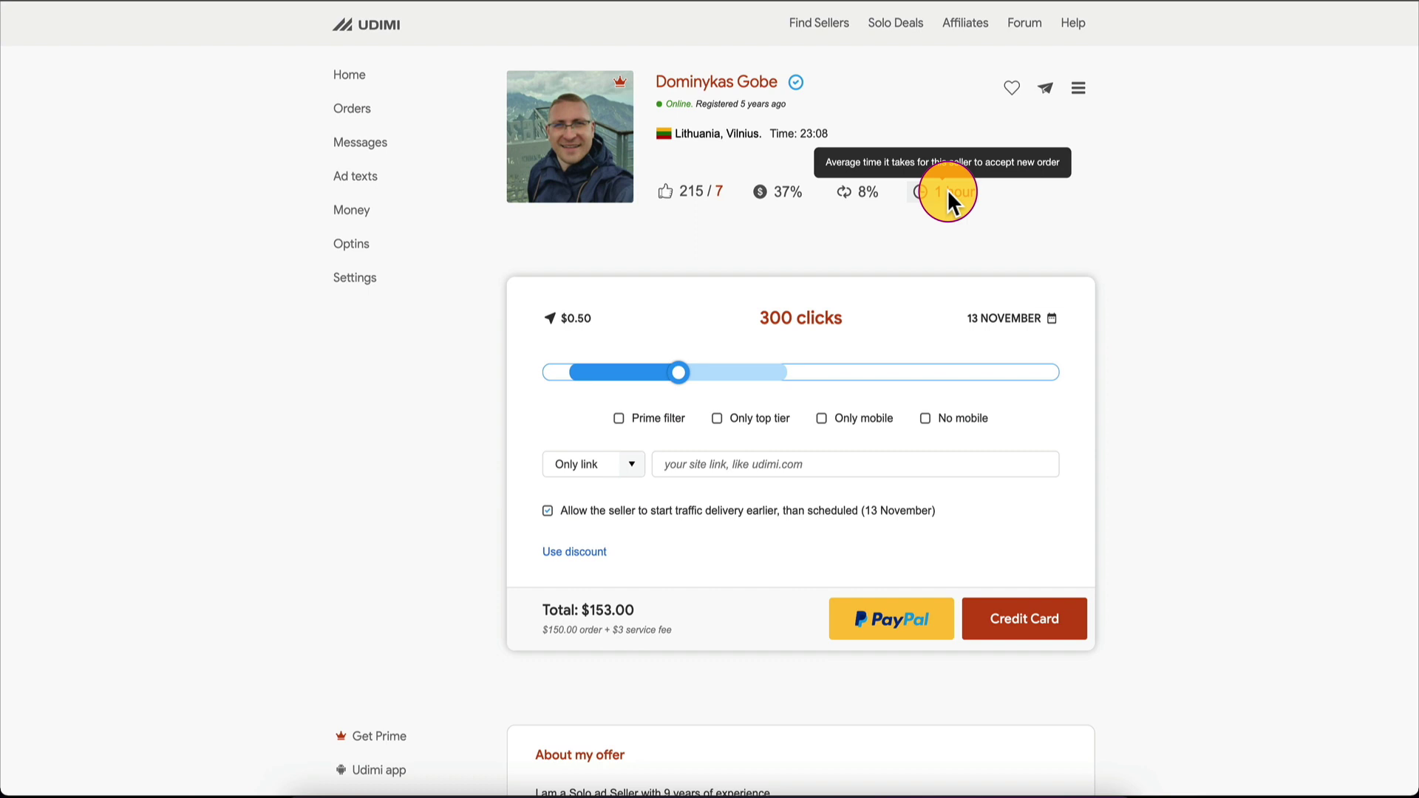
- Reduce the seller's solo ad order to 100 clicks
left_click_drag(684, 376, 570, 376)
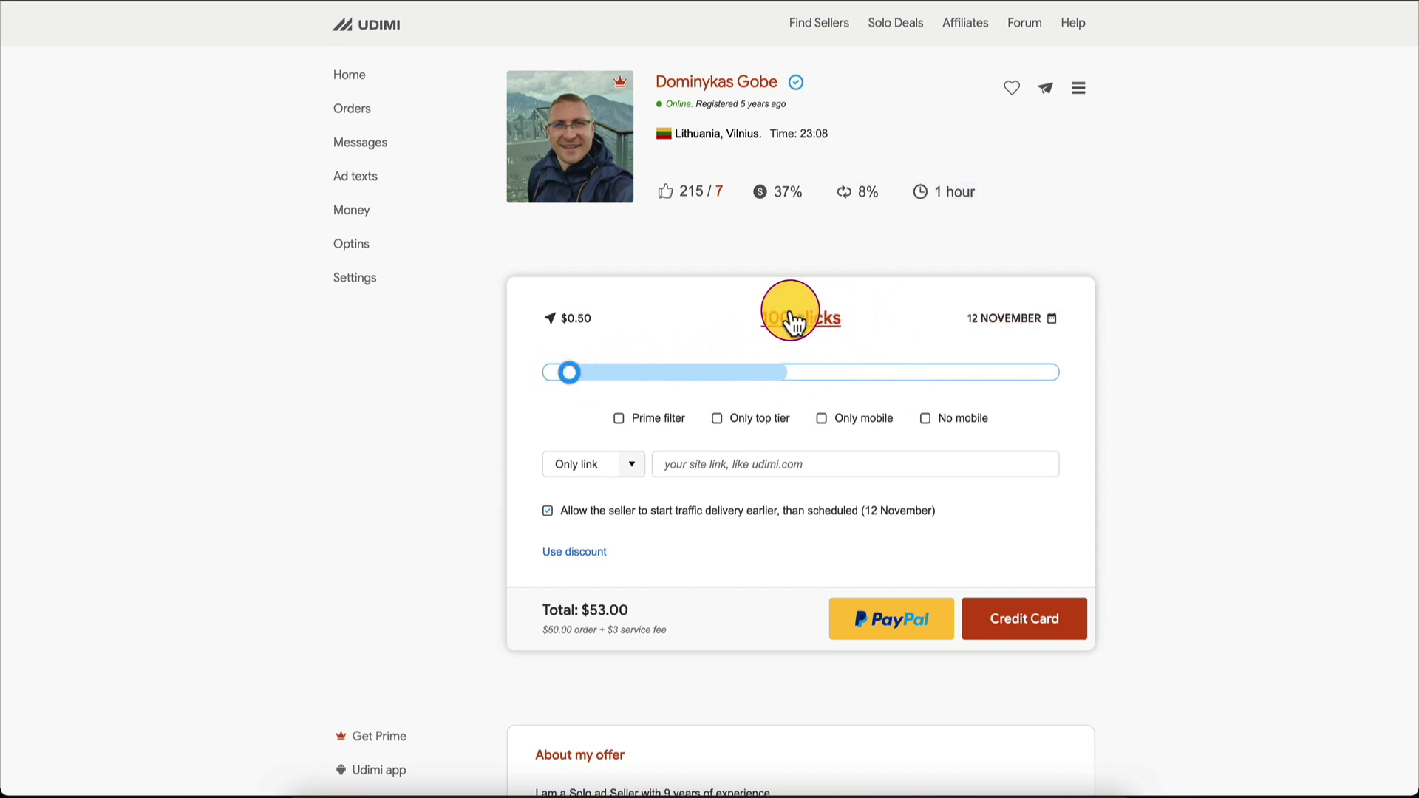
mouse_move(575, 333)
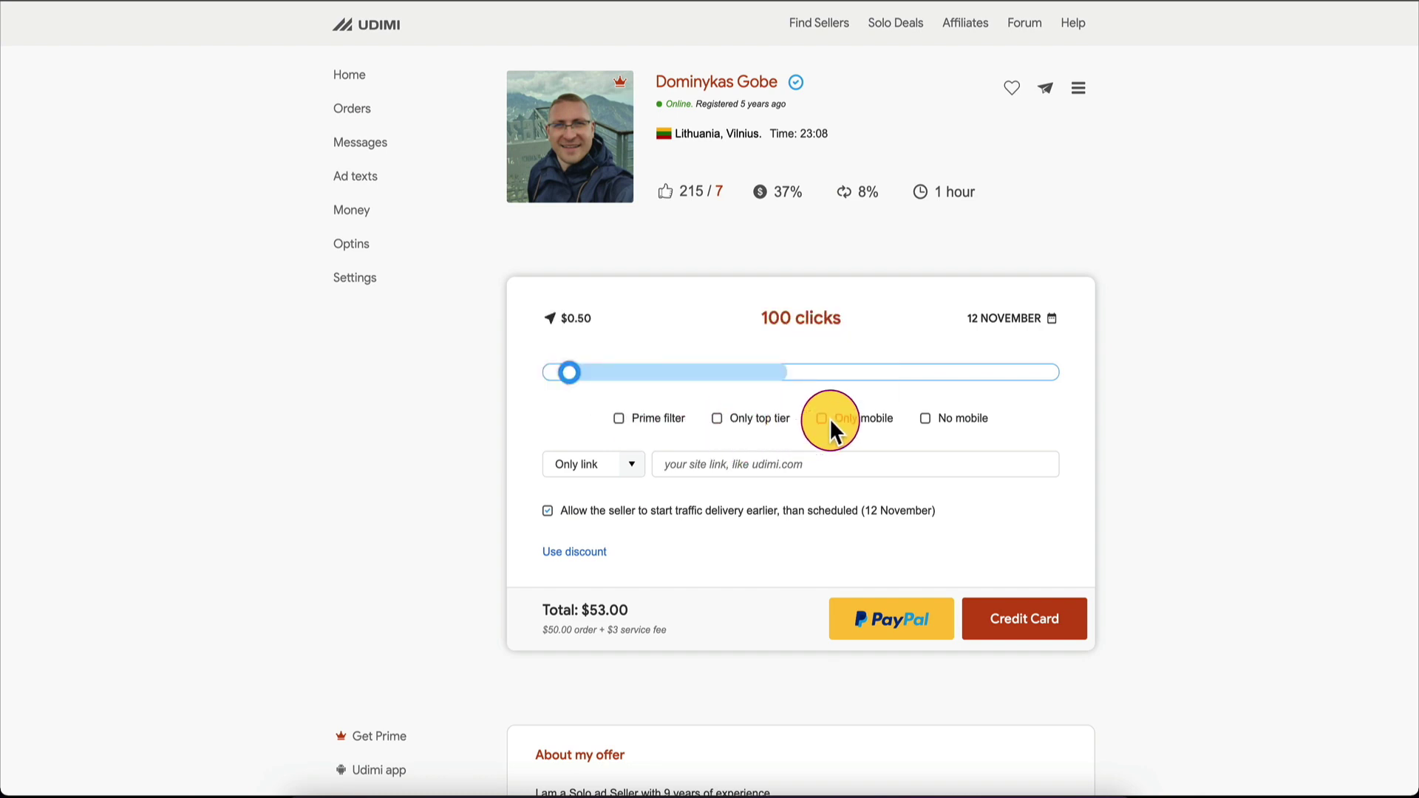
- Preview the Ad text option in the order form and set the order back to Only link
left_click(632, 467)
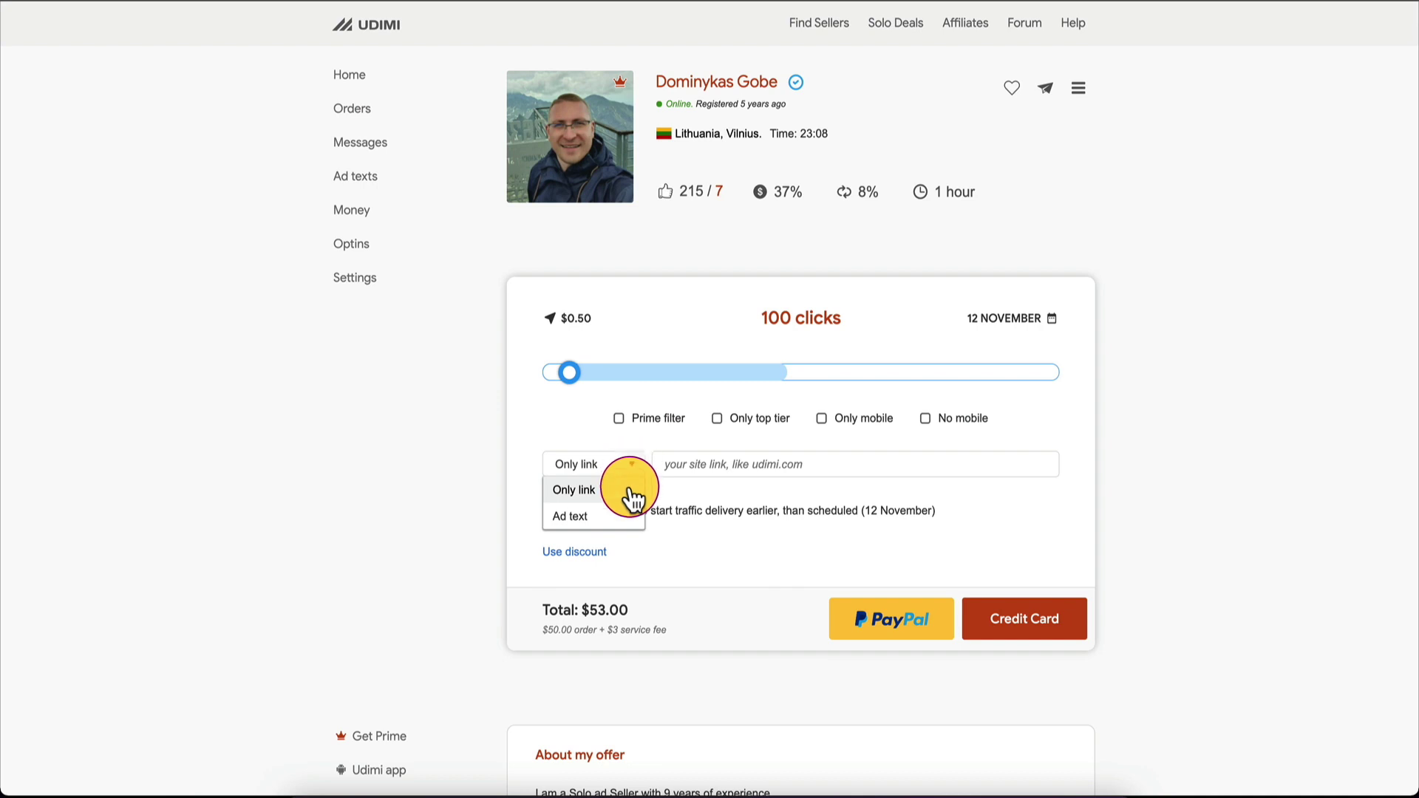
left_click(629, 521)
left_click(637, 473)
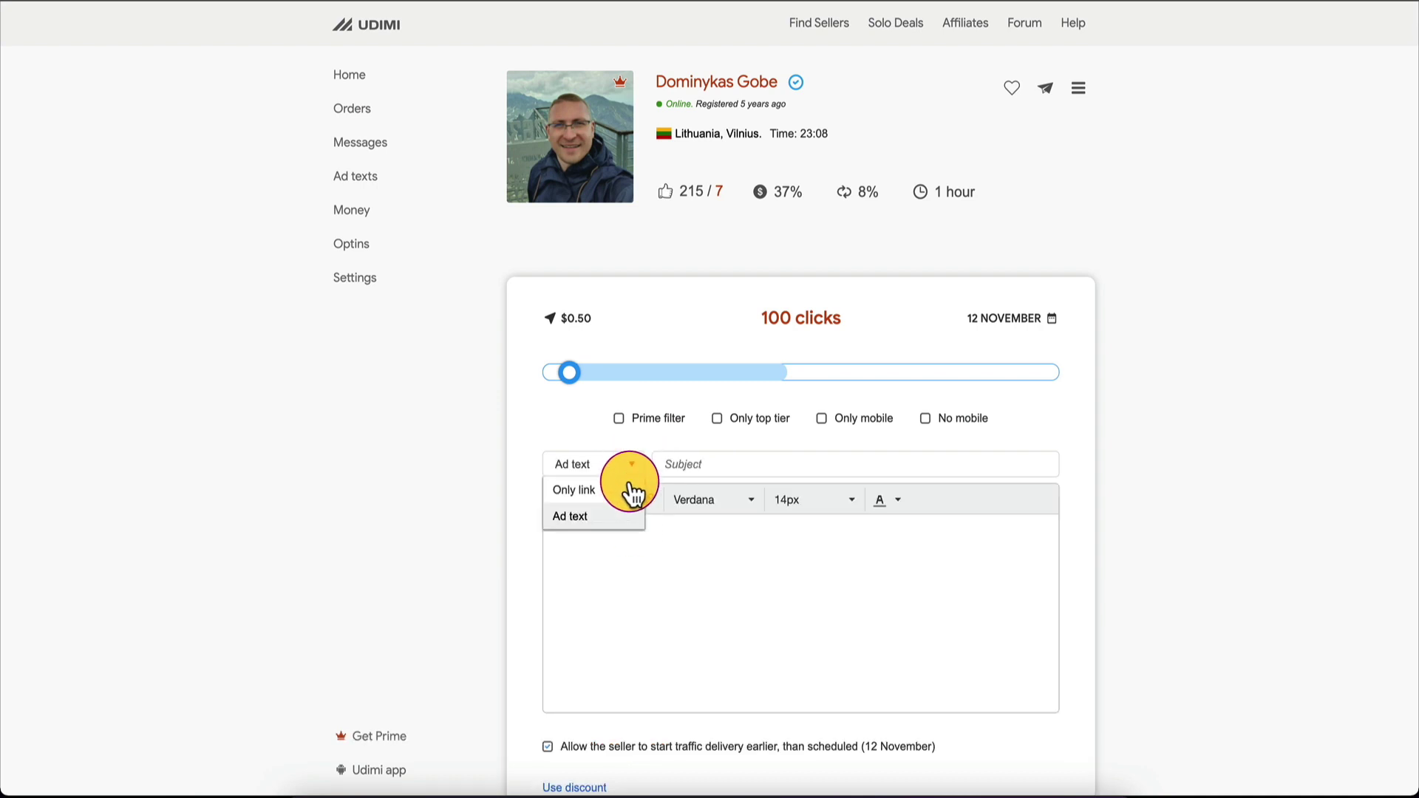
left_click(631, 490)
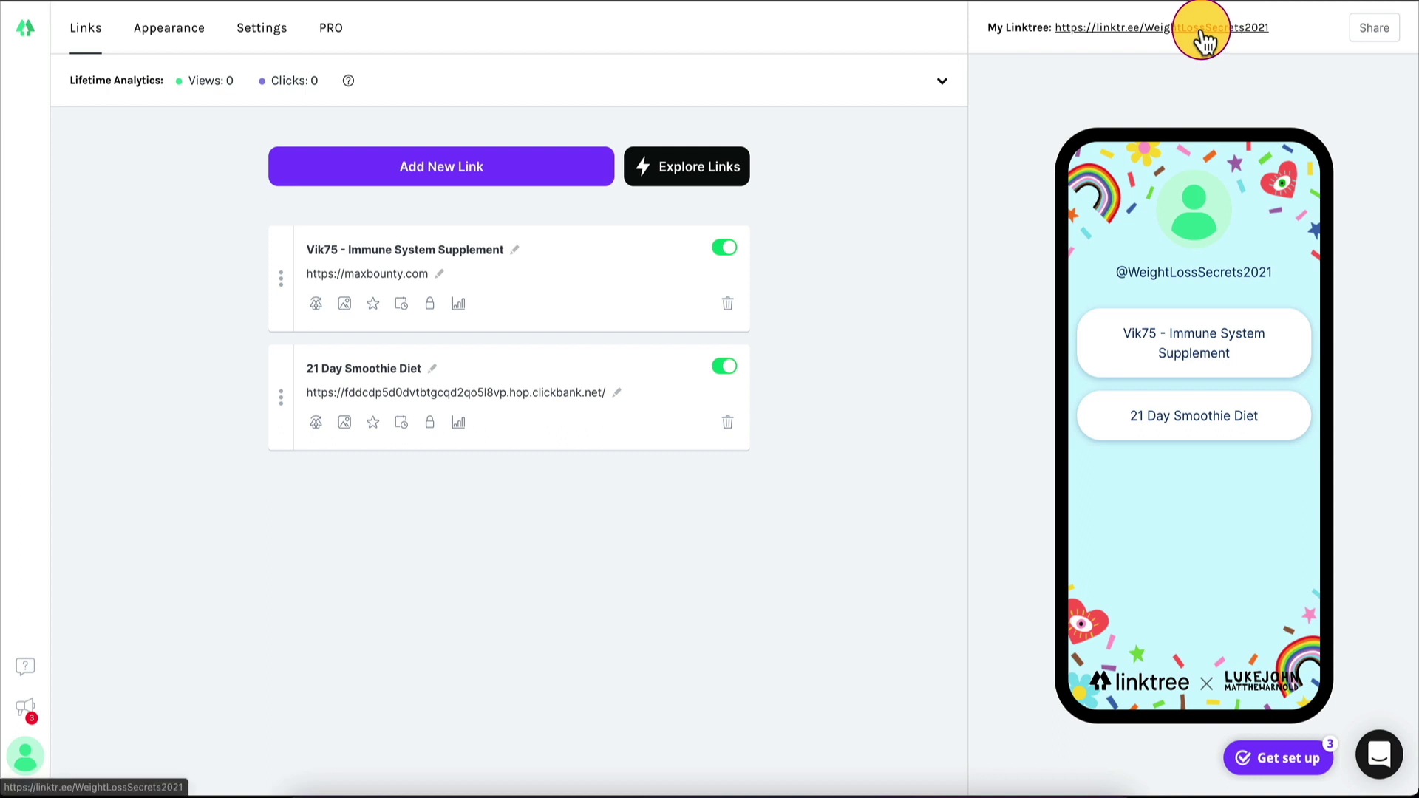
right_click(1201, 31)
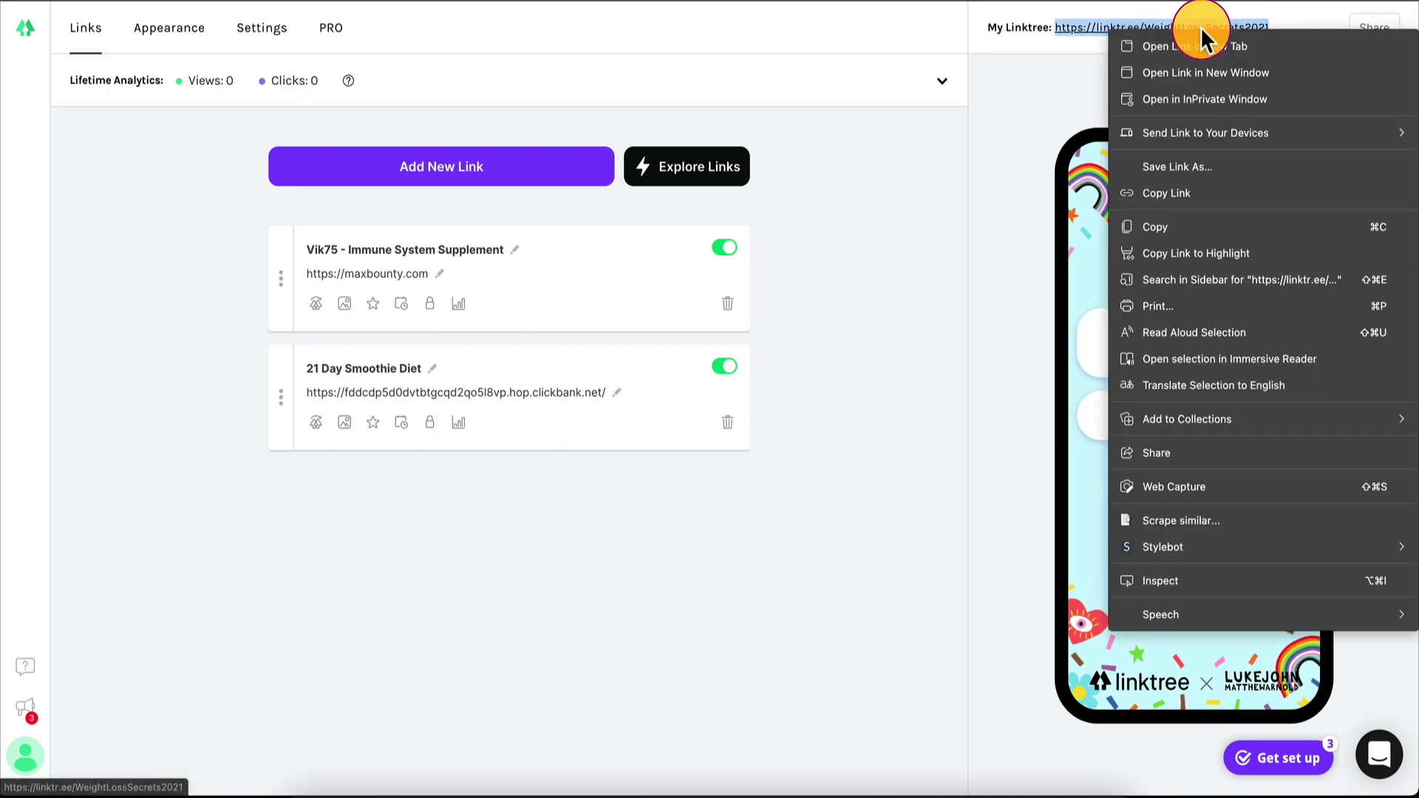
left_click(1207, 189)
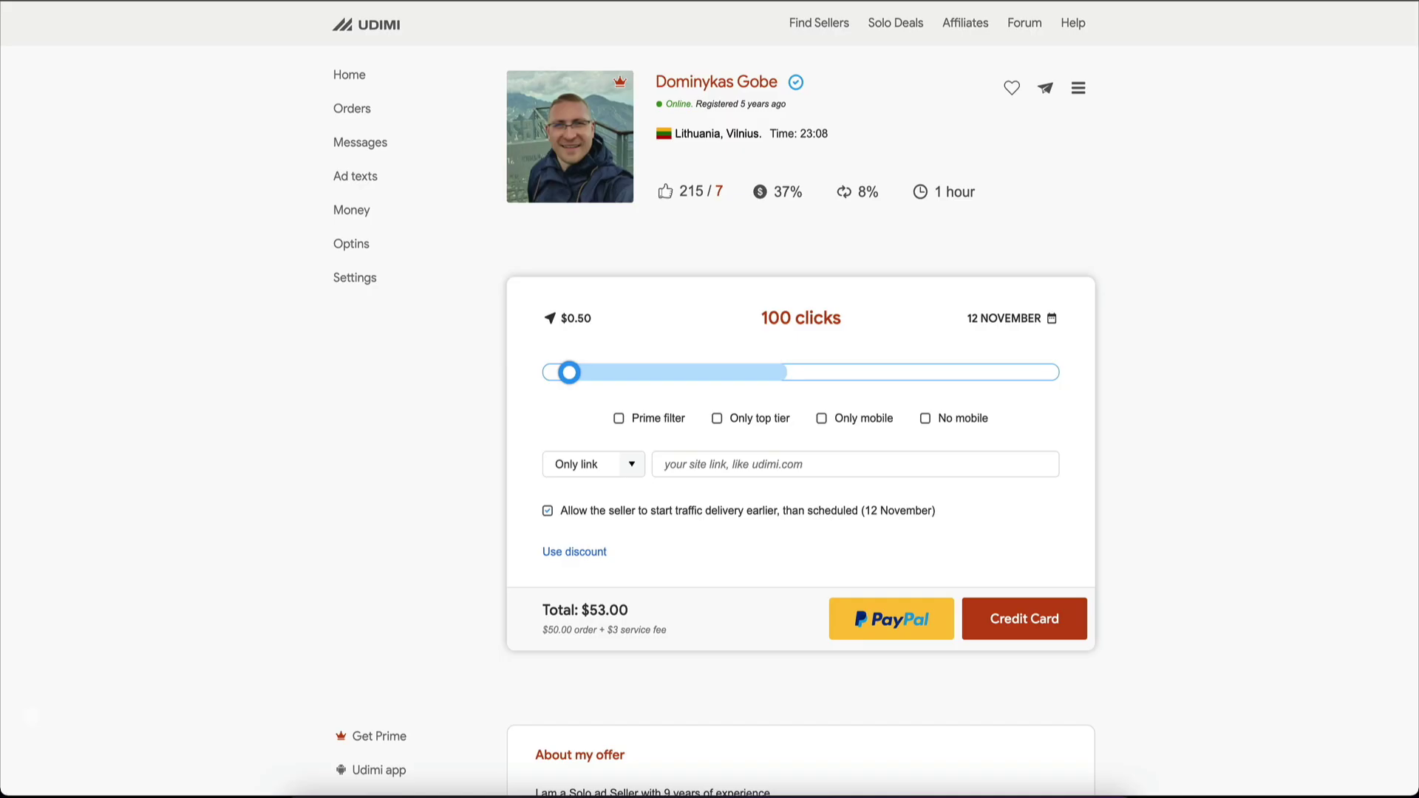
left_click(707, 463)
key("ctrl+v")
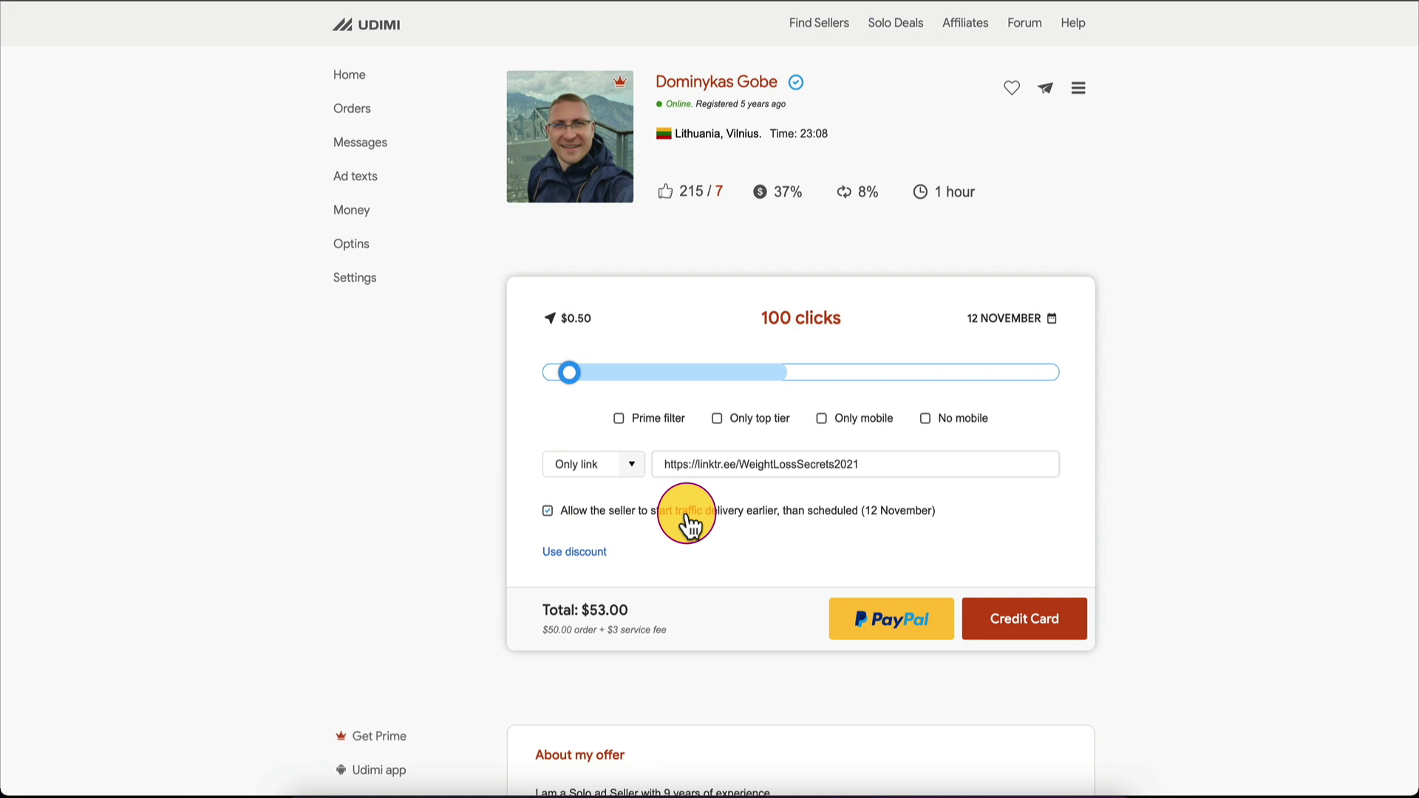
- Try to lower the order's click amount below 100
scroll(668, 566, "down", 2)
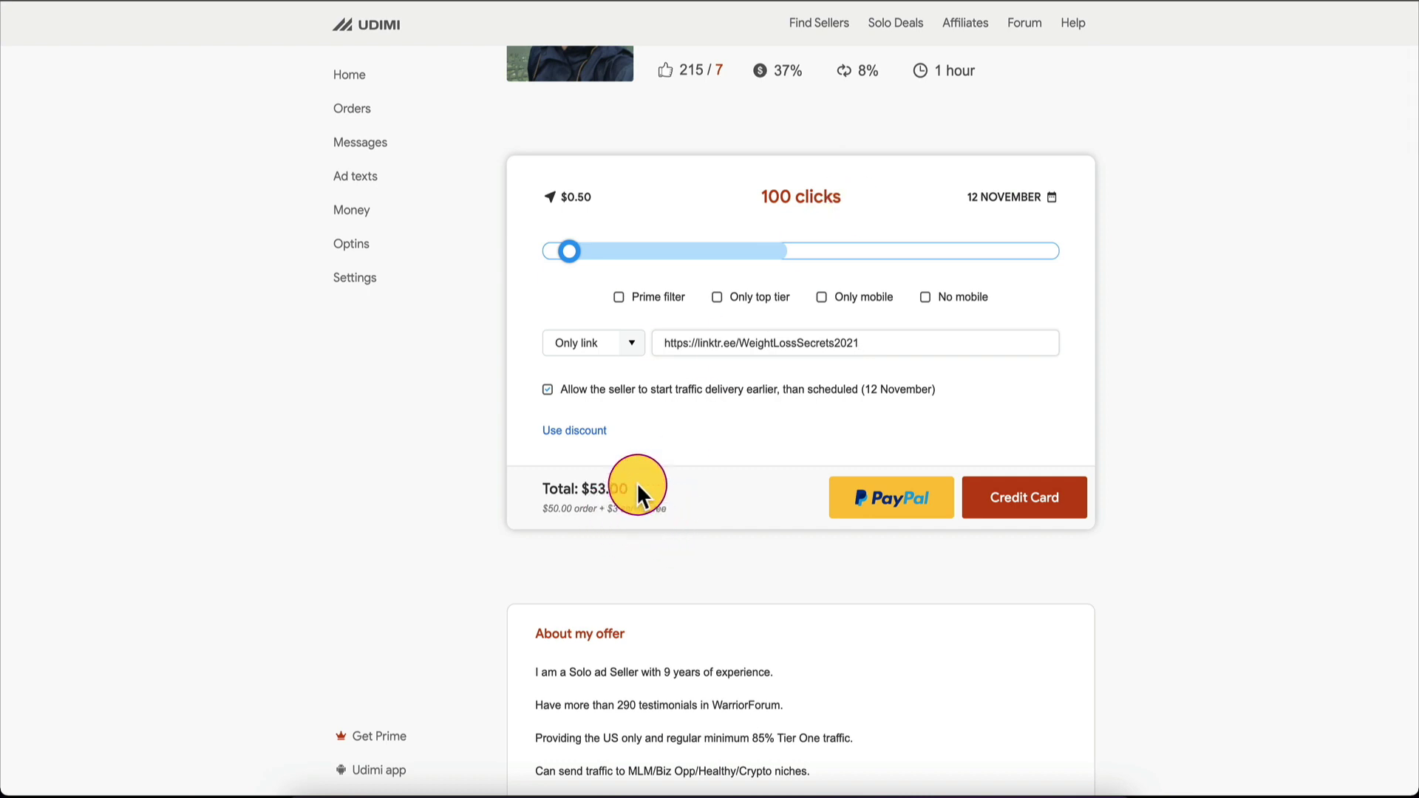
mouse_move(578, 255)
left_mouse_down()
mouse_move(916, 255)
mouse_move(573, 266)
mouse_move(794, 264)
mouse_move(588, 272)
mouse_move(557, 255)
left_mouse_up()
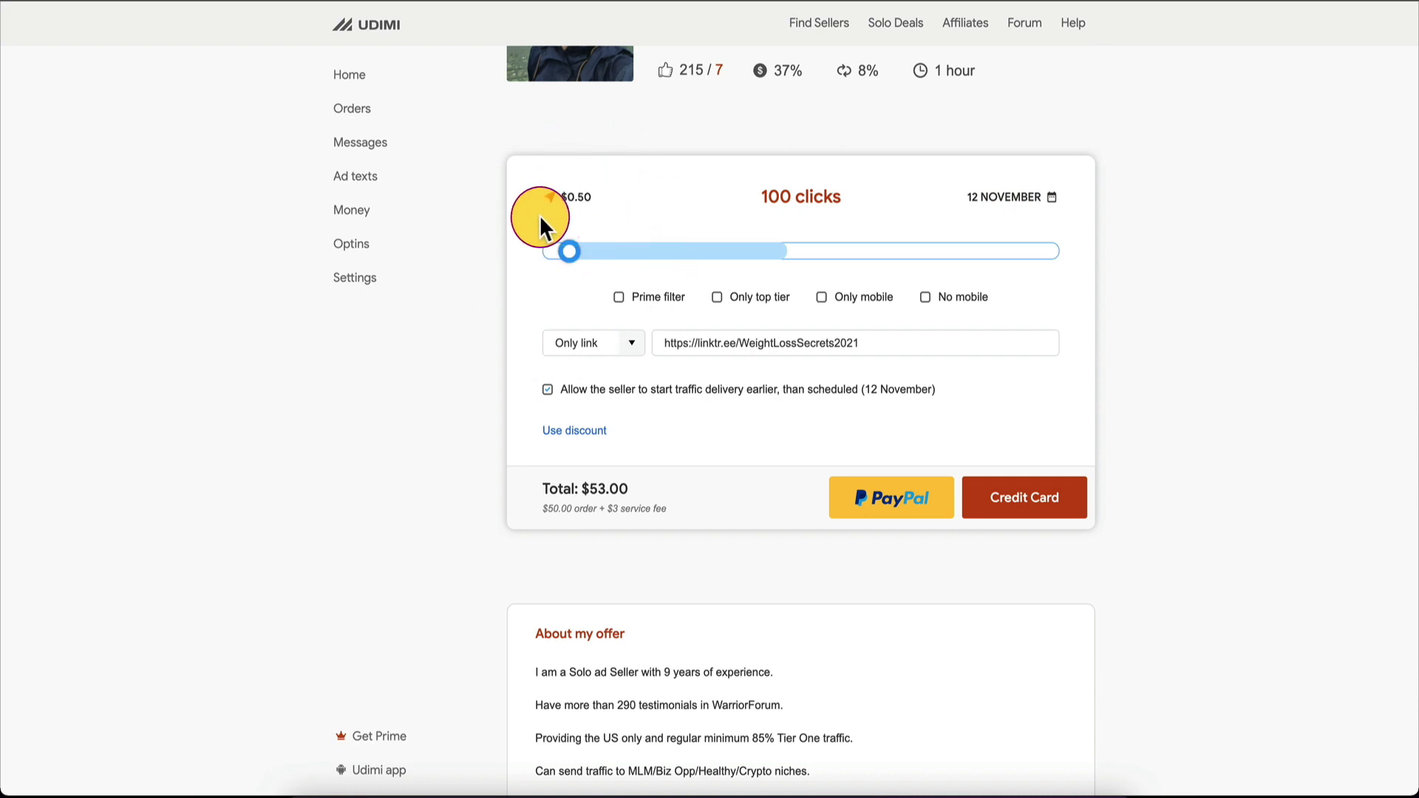
- Read through the seller's offer description, FAQ, traffic geography and buyer ratings to the end of the profile
scroll(580, 340, "down", 3)
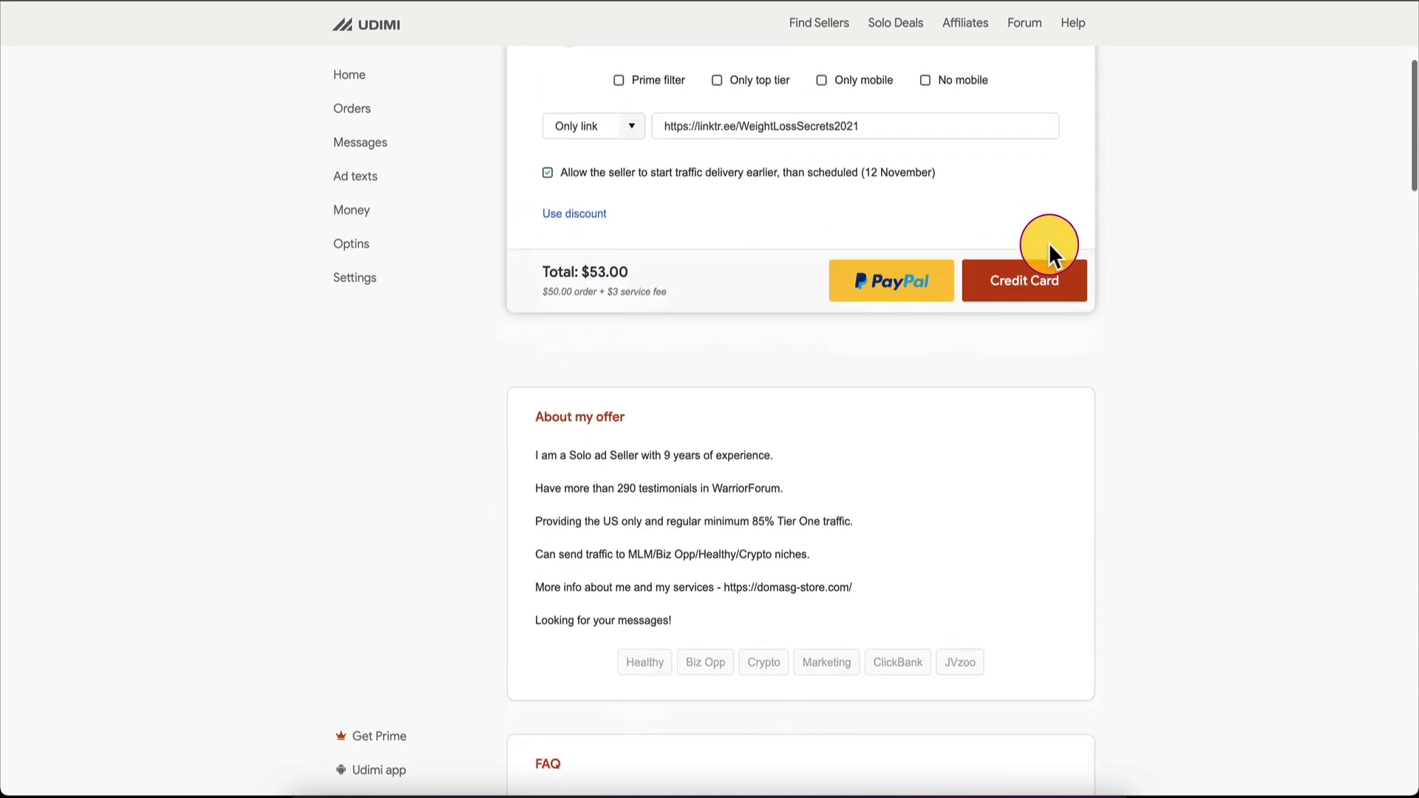
scroll(803, 418, "down", 4)
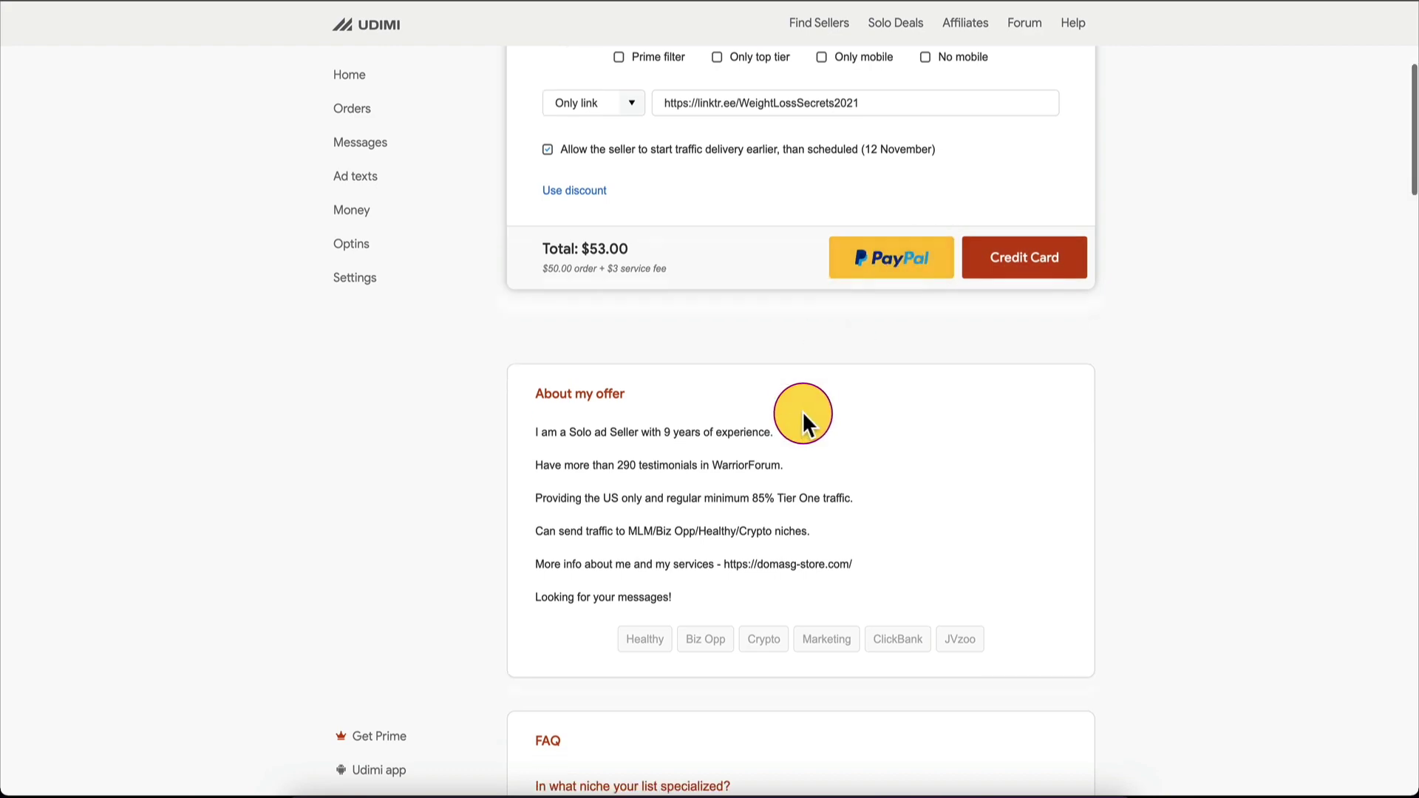
scroll(802, 411, "down", 3)
scroll(658, 347, "up", 4)
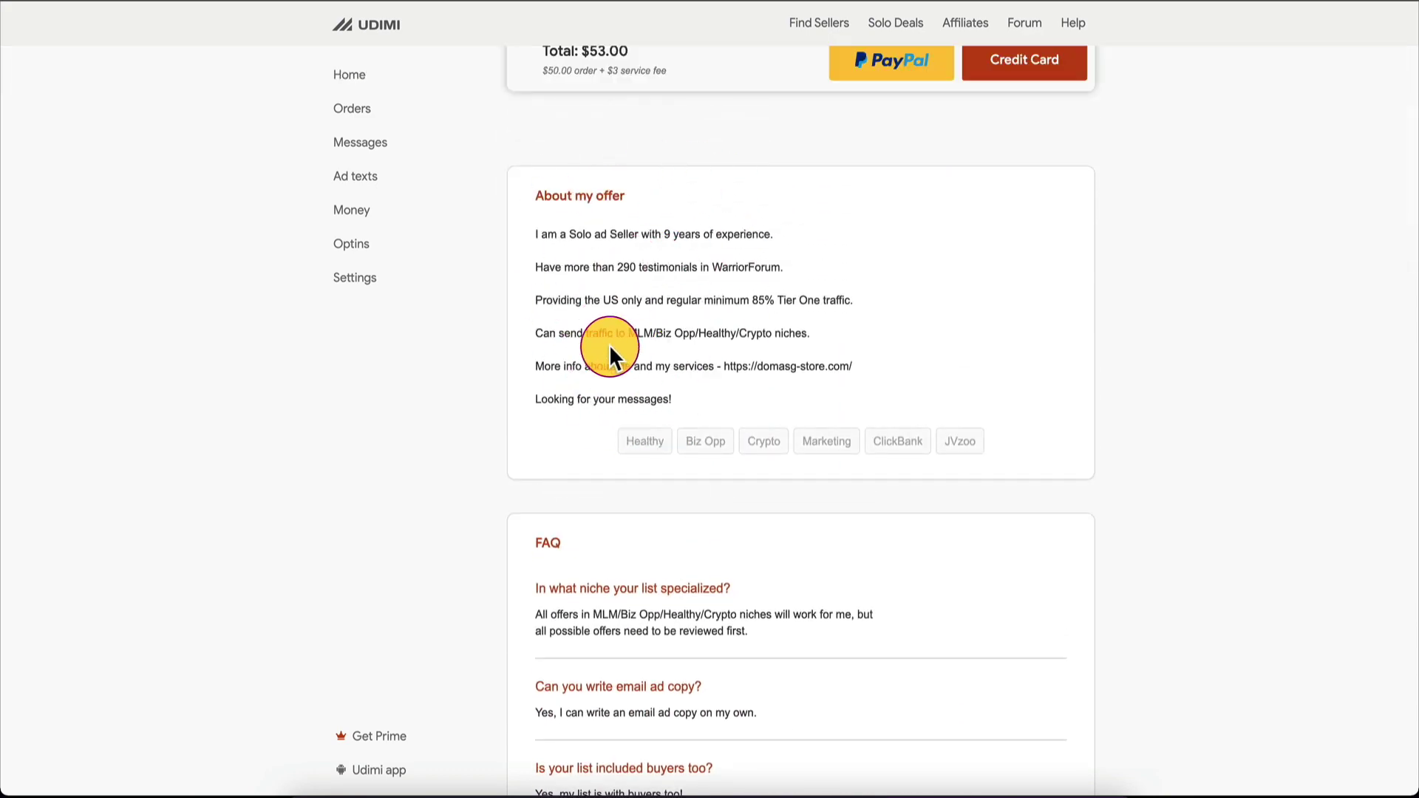
scroll(640, 348, "down", 14)
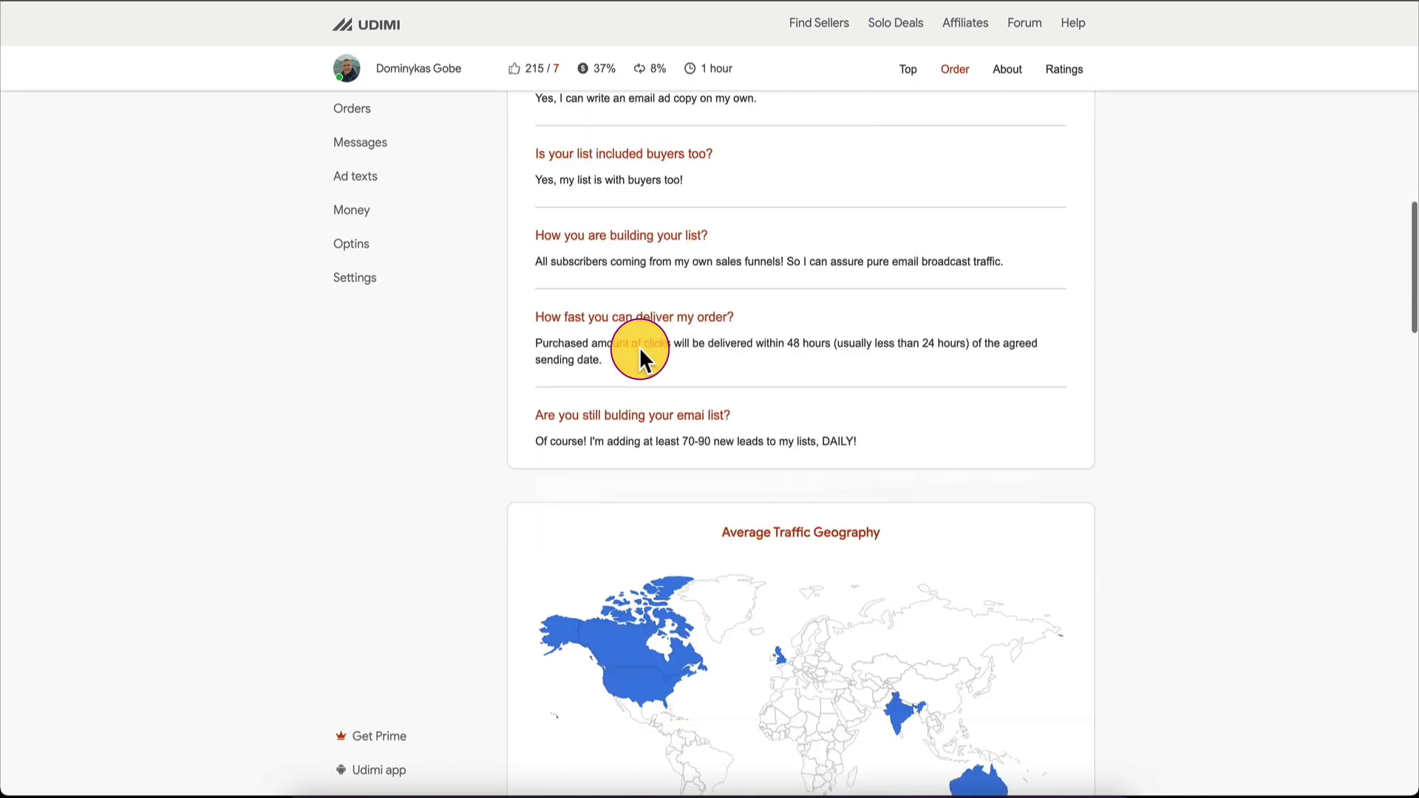
scroll(640, 347, "down", 15)
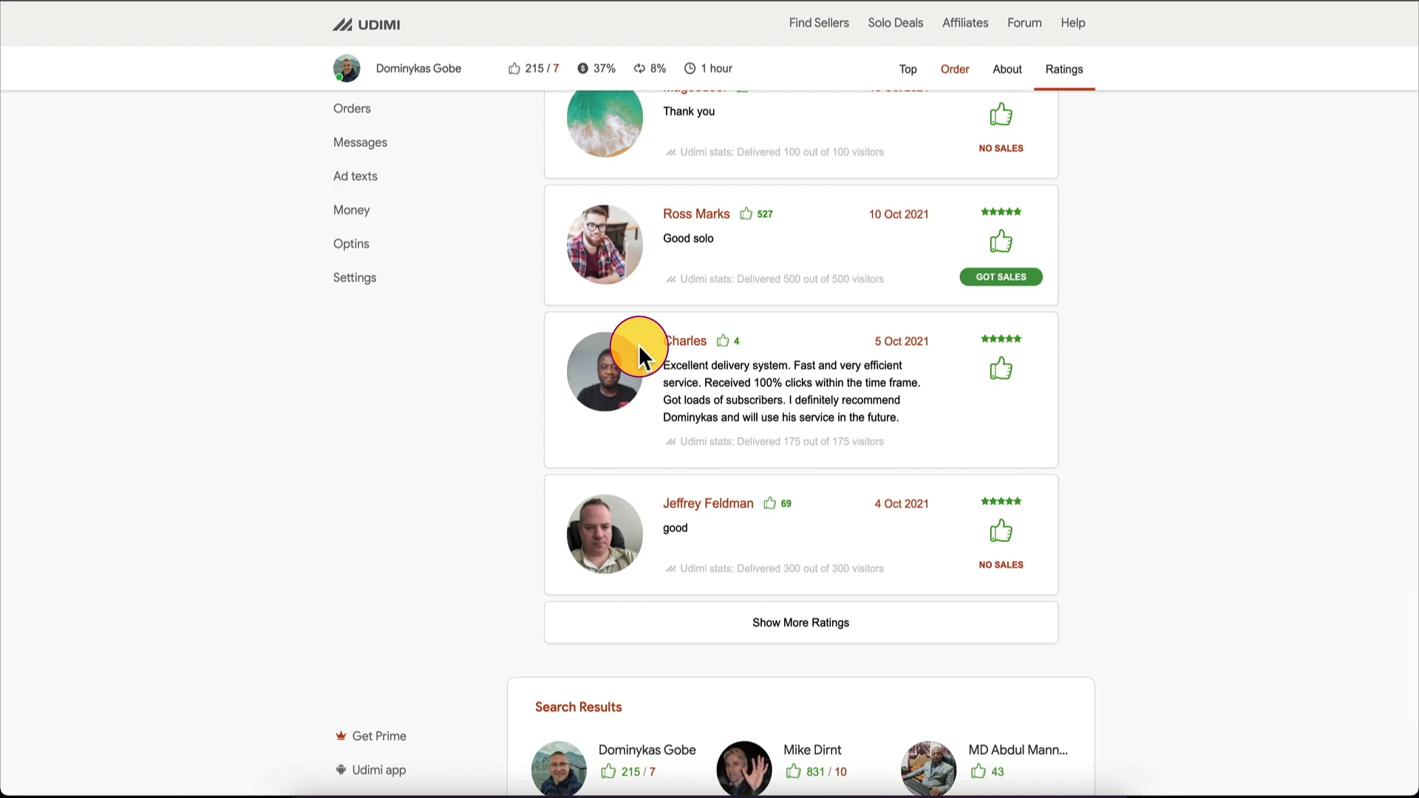
scroll(639, 344, "down", 5)
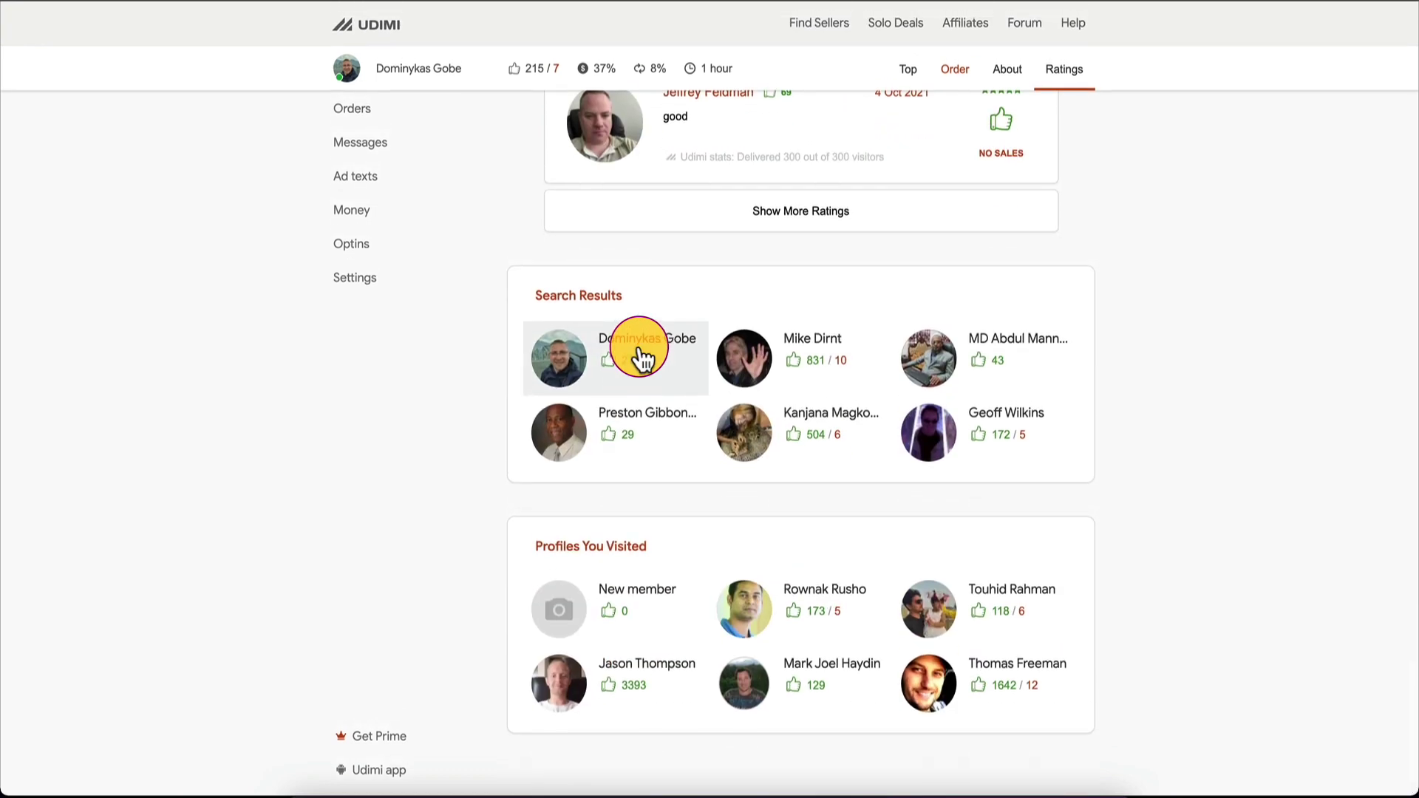
- Return to Linktree and look over the special link types available for the page, without adding one
left_click(640, 347)
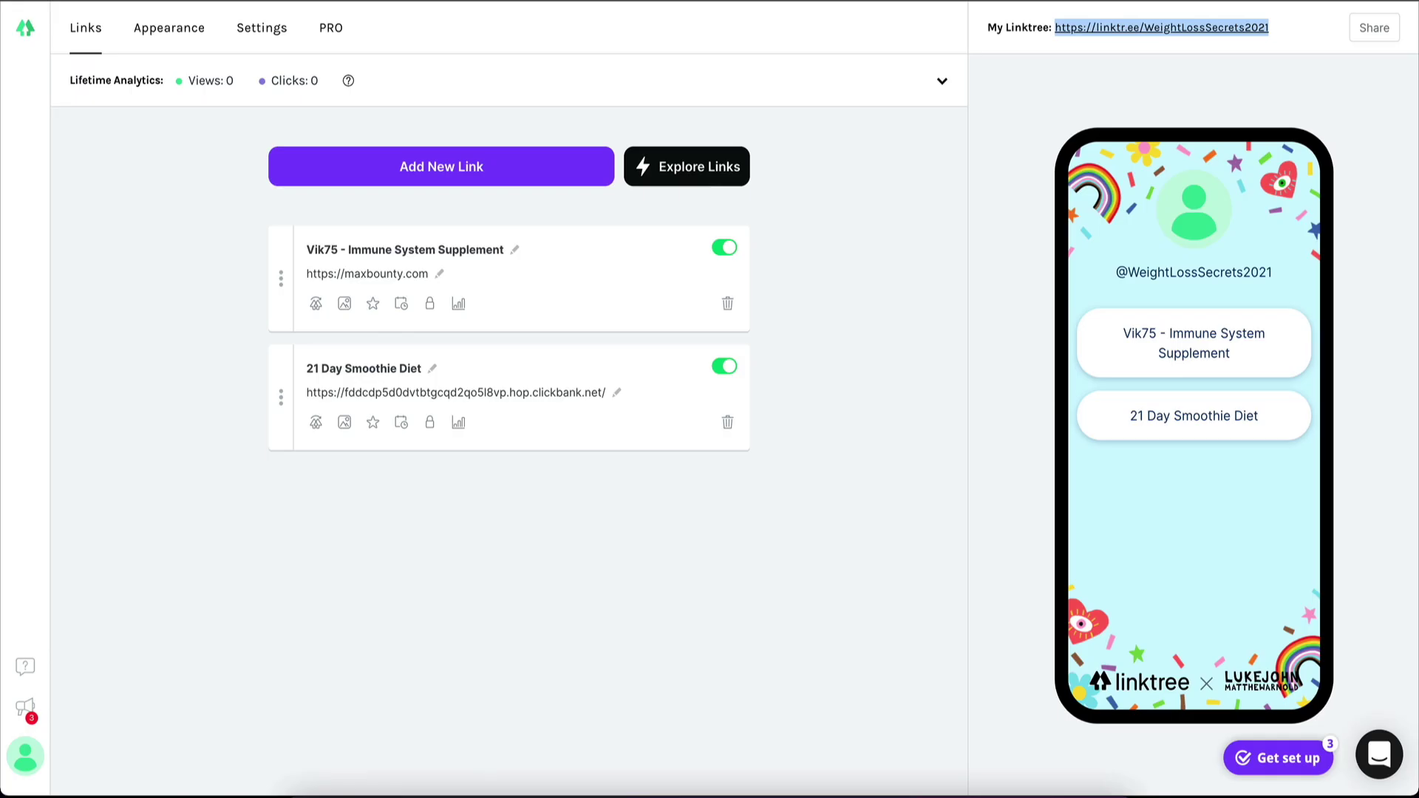
left_click(711, 183)
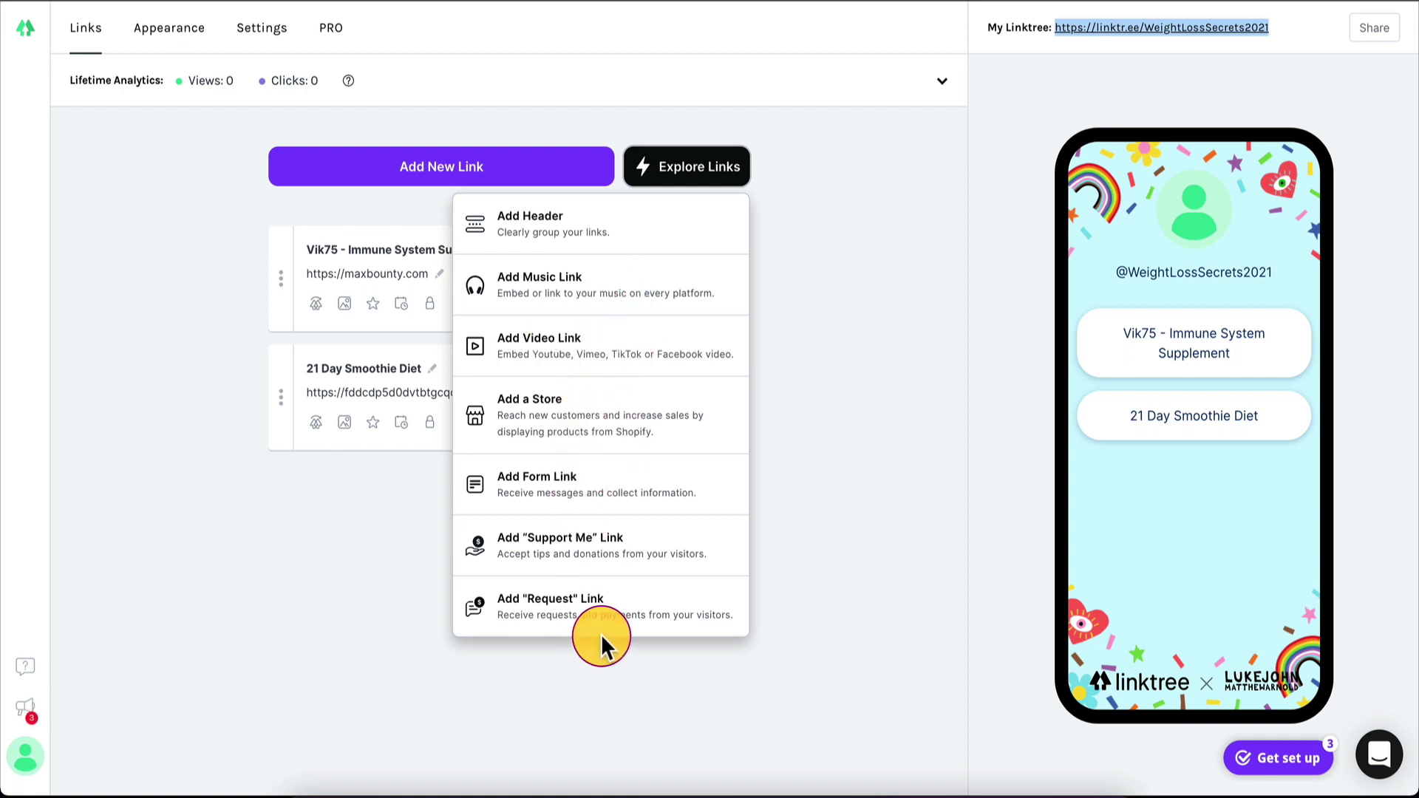
left_click(376, 609)
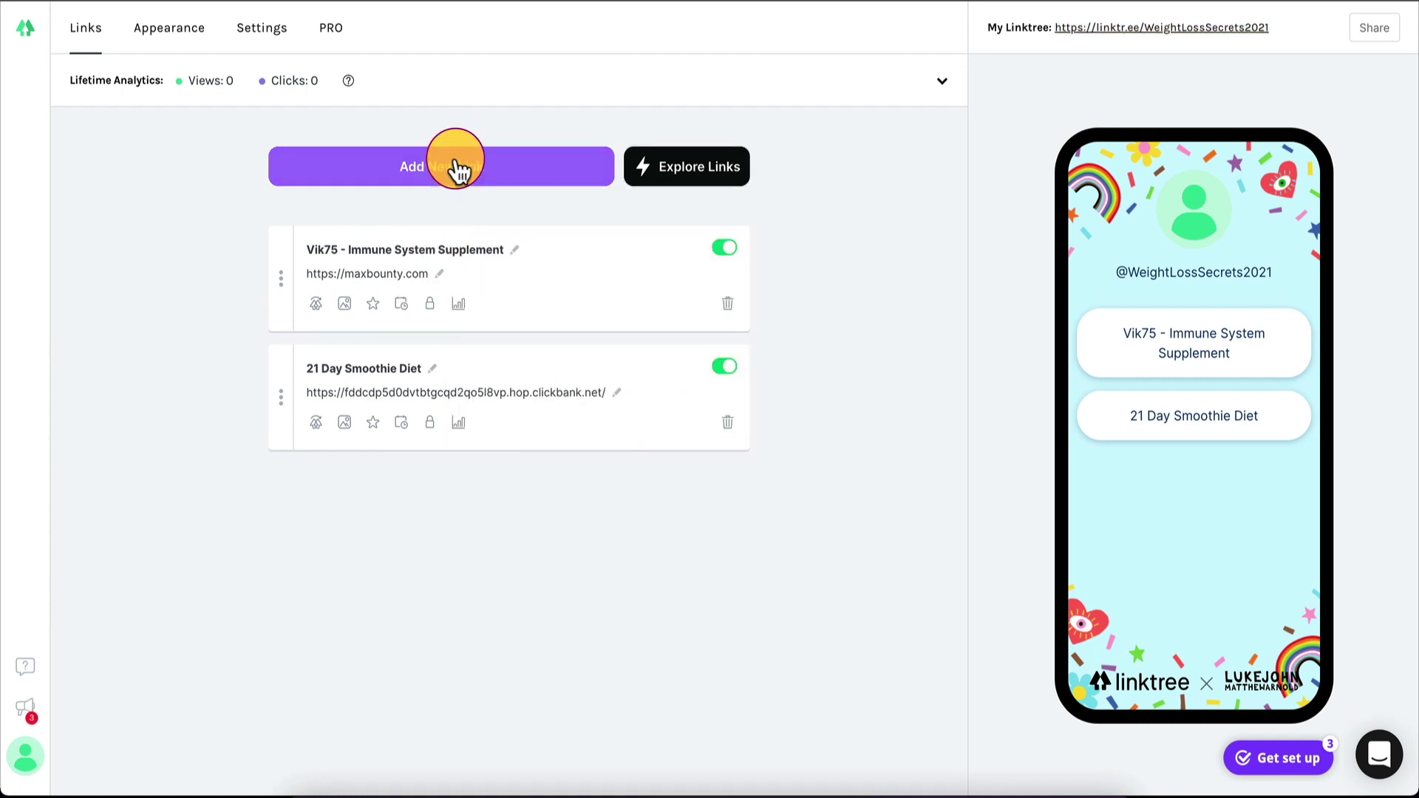